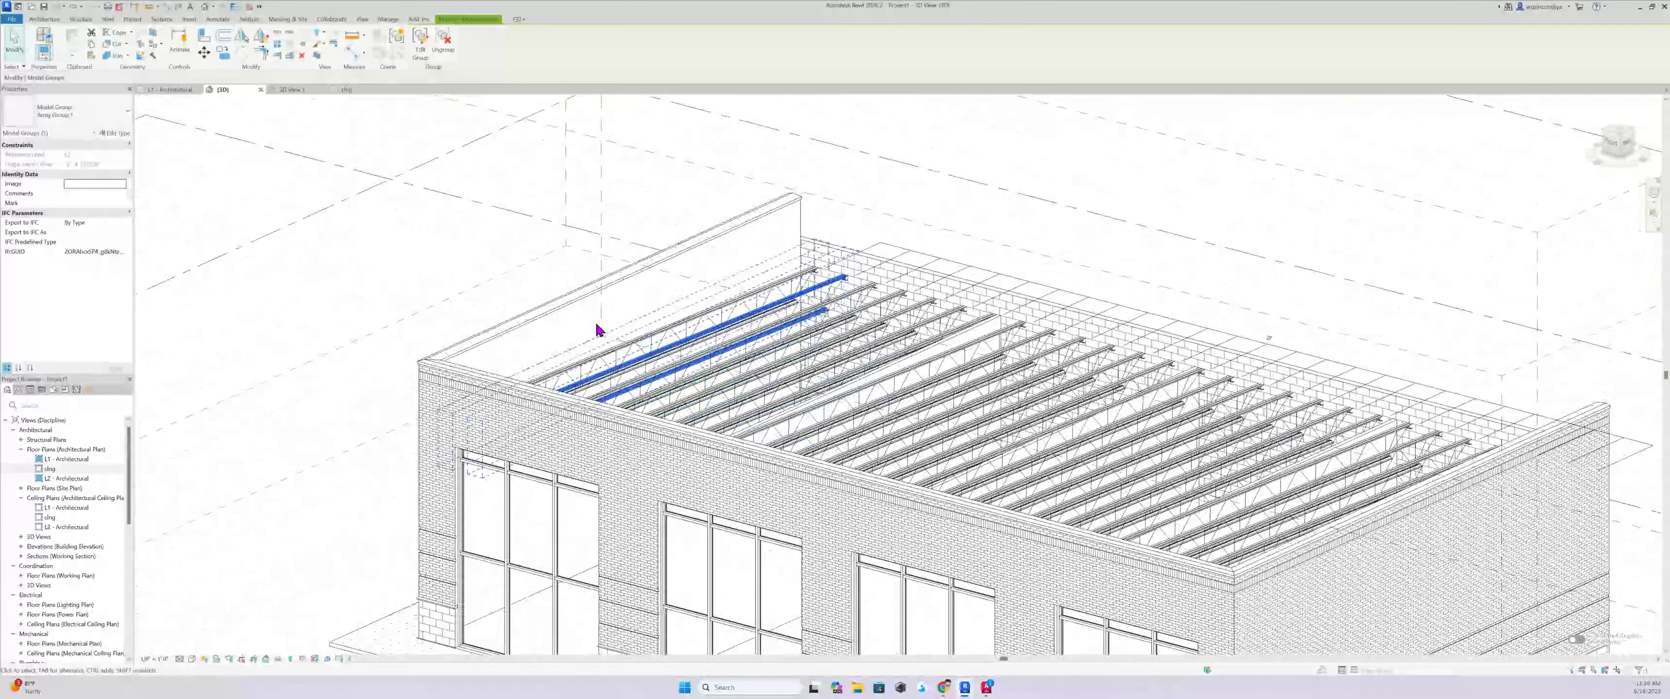
Clear the selection of the roof joists and open the L1 - Architectural ceiling plan
left_click(526, 297)
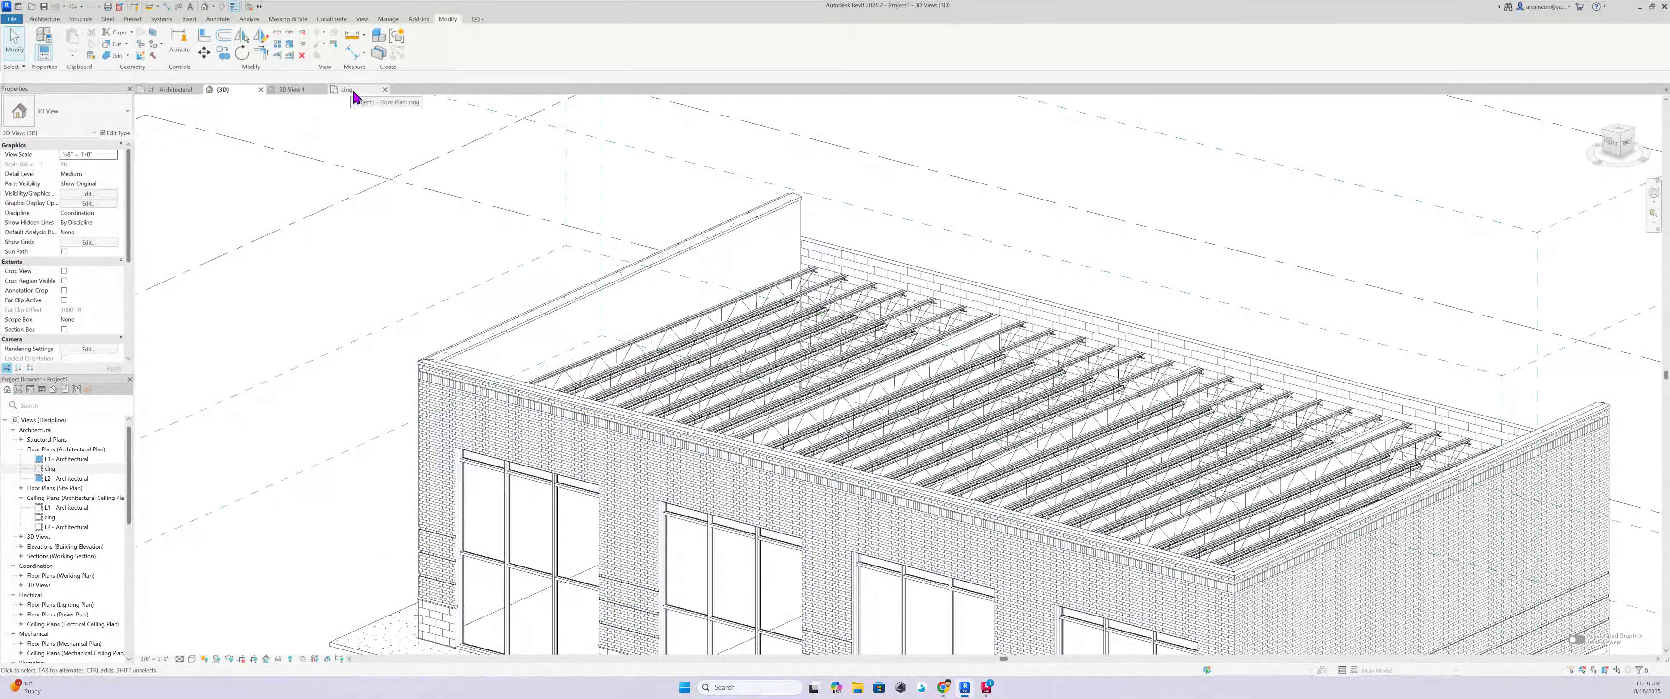
double_click(70, 508)
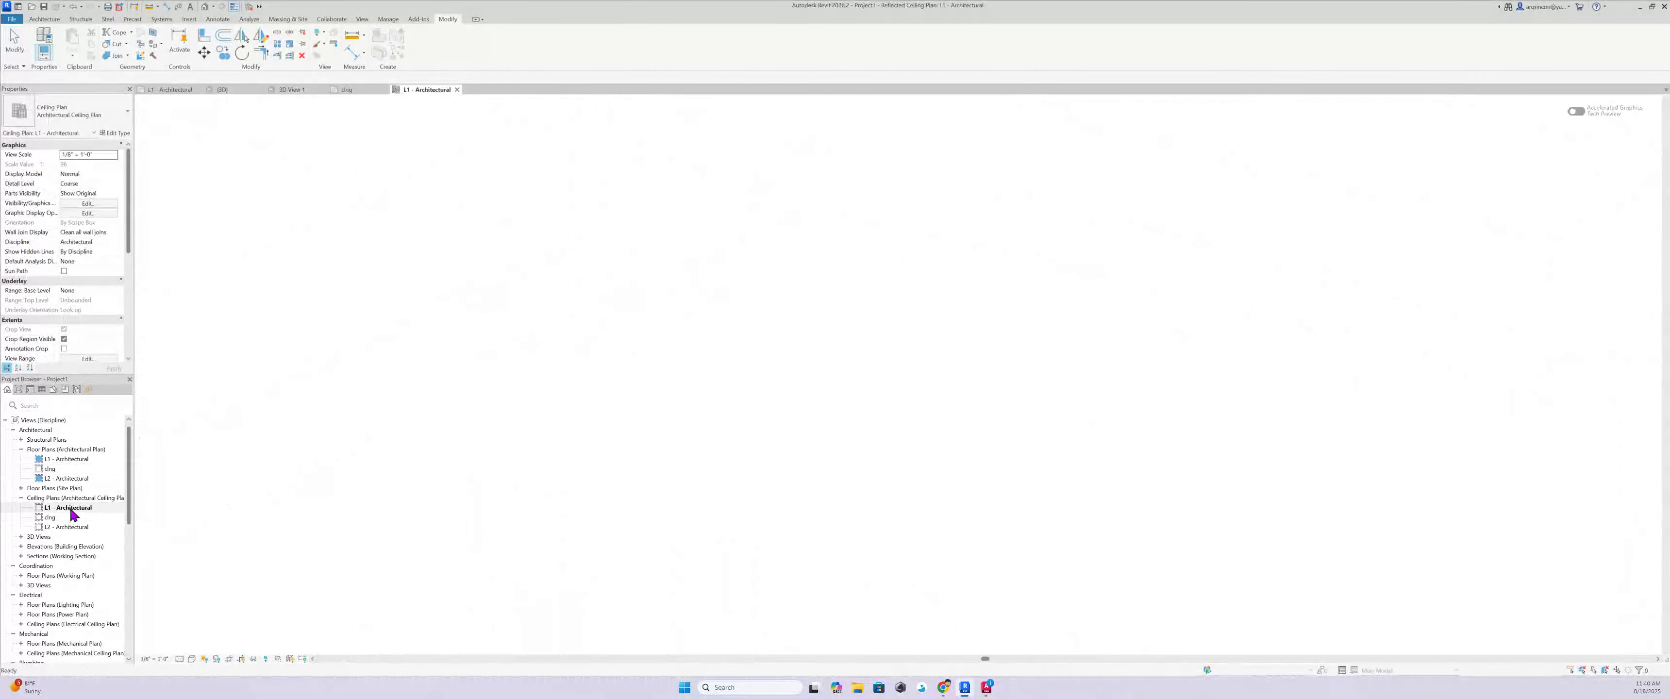
left_click(71, 508)
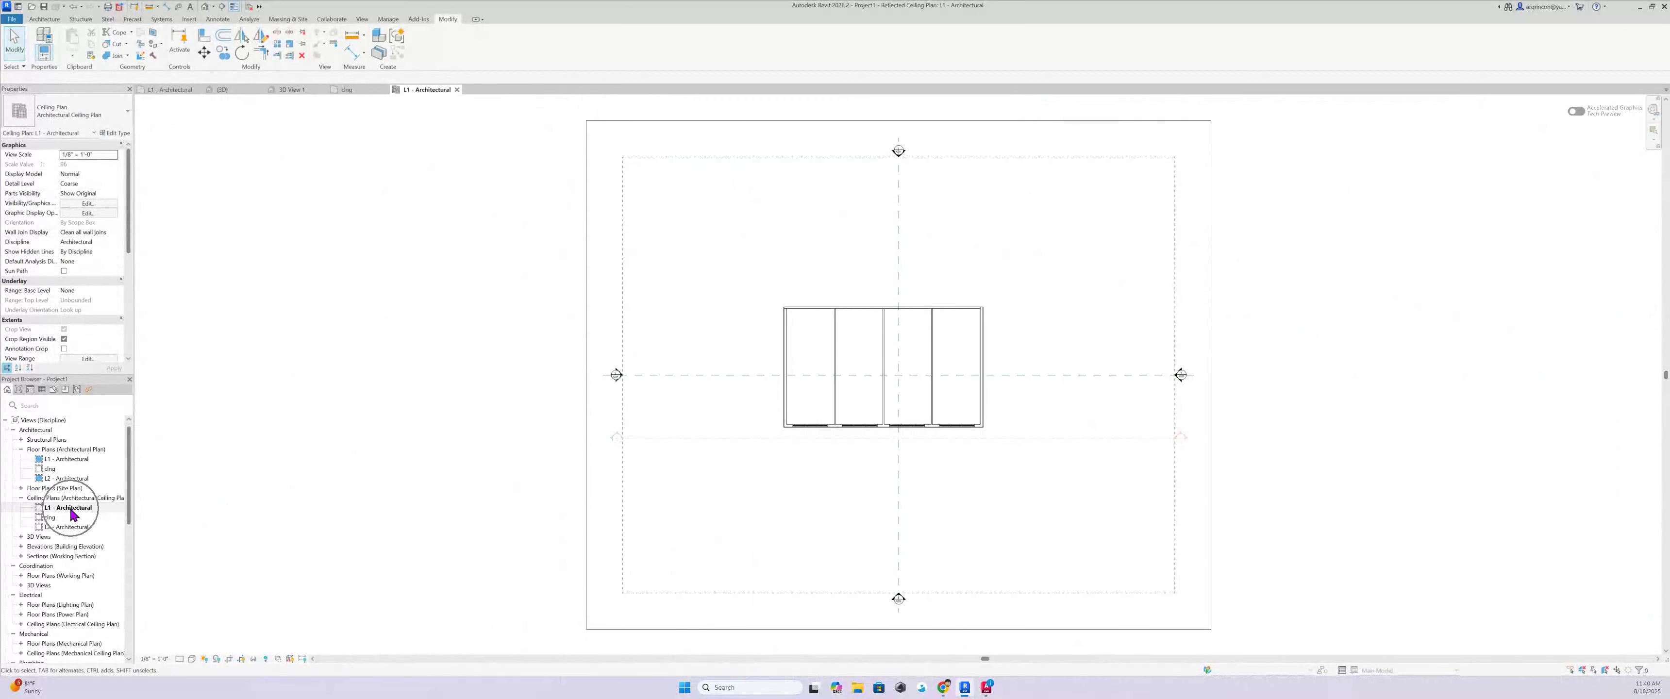
scroll(809, 362, "up", 5)
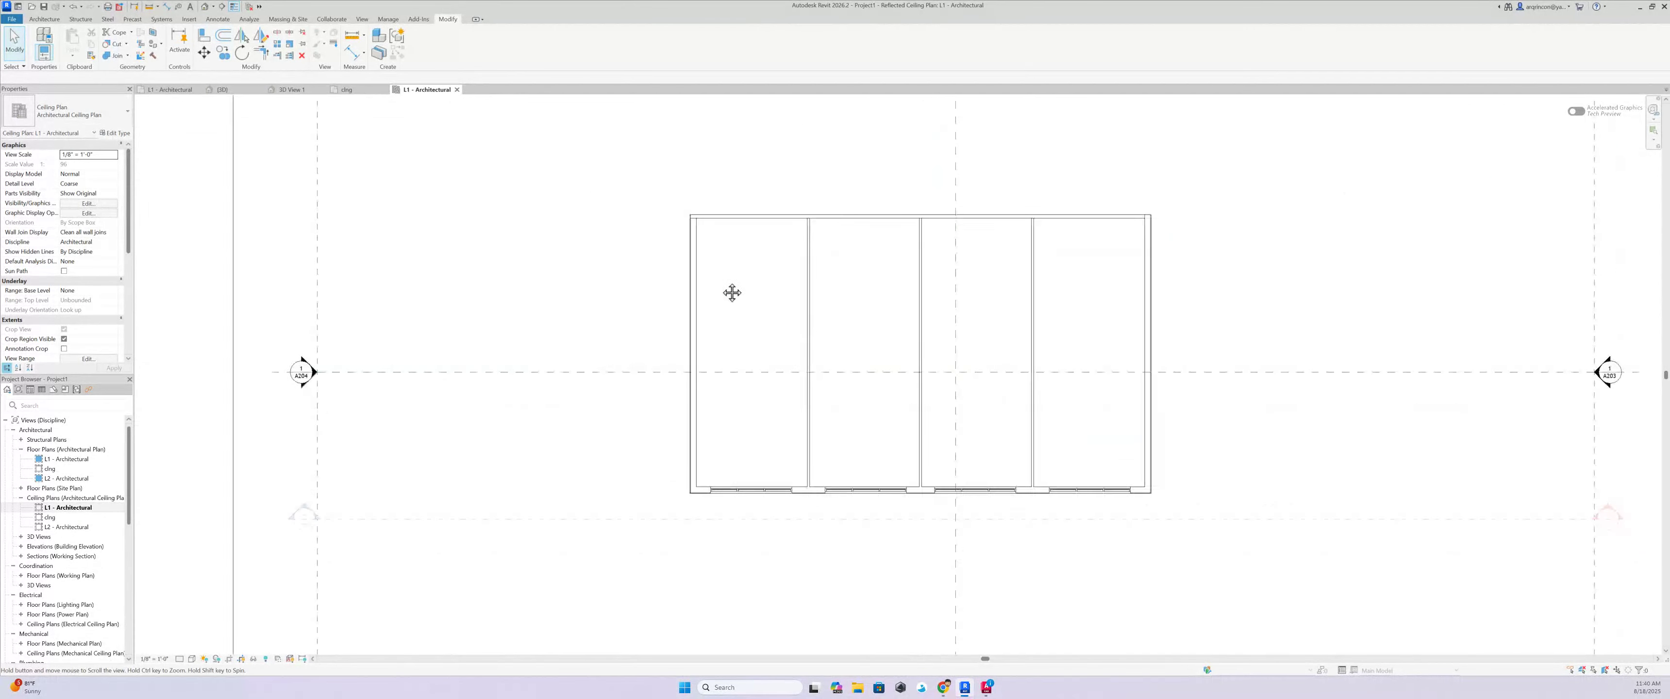
Place an automatic 2' x 2' ACT System ceiling in the leftmost room of the building
left_click(47, 20)
left_click(47, 20)
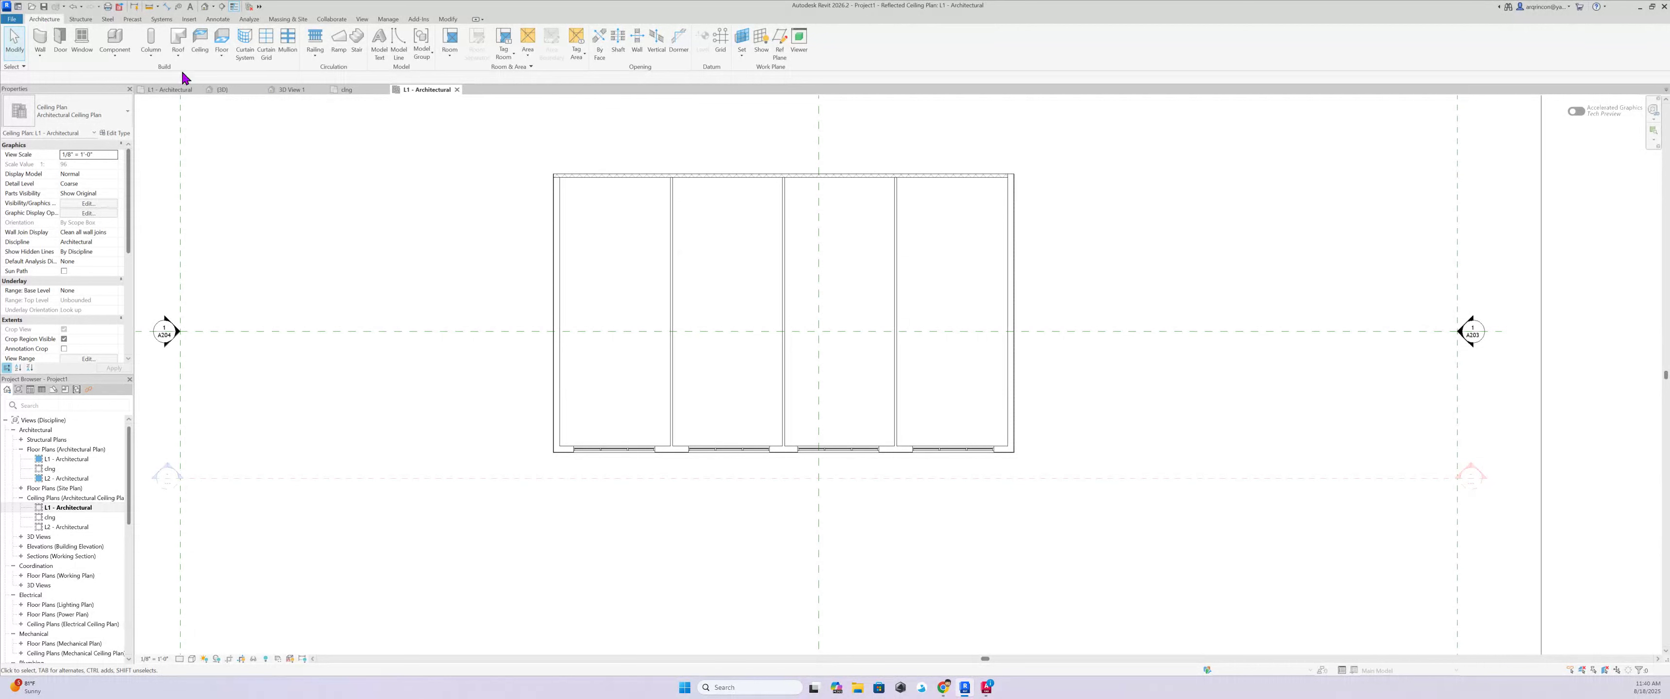
left_click(201, 46)
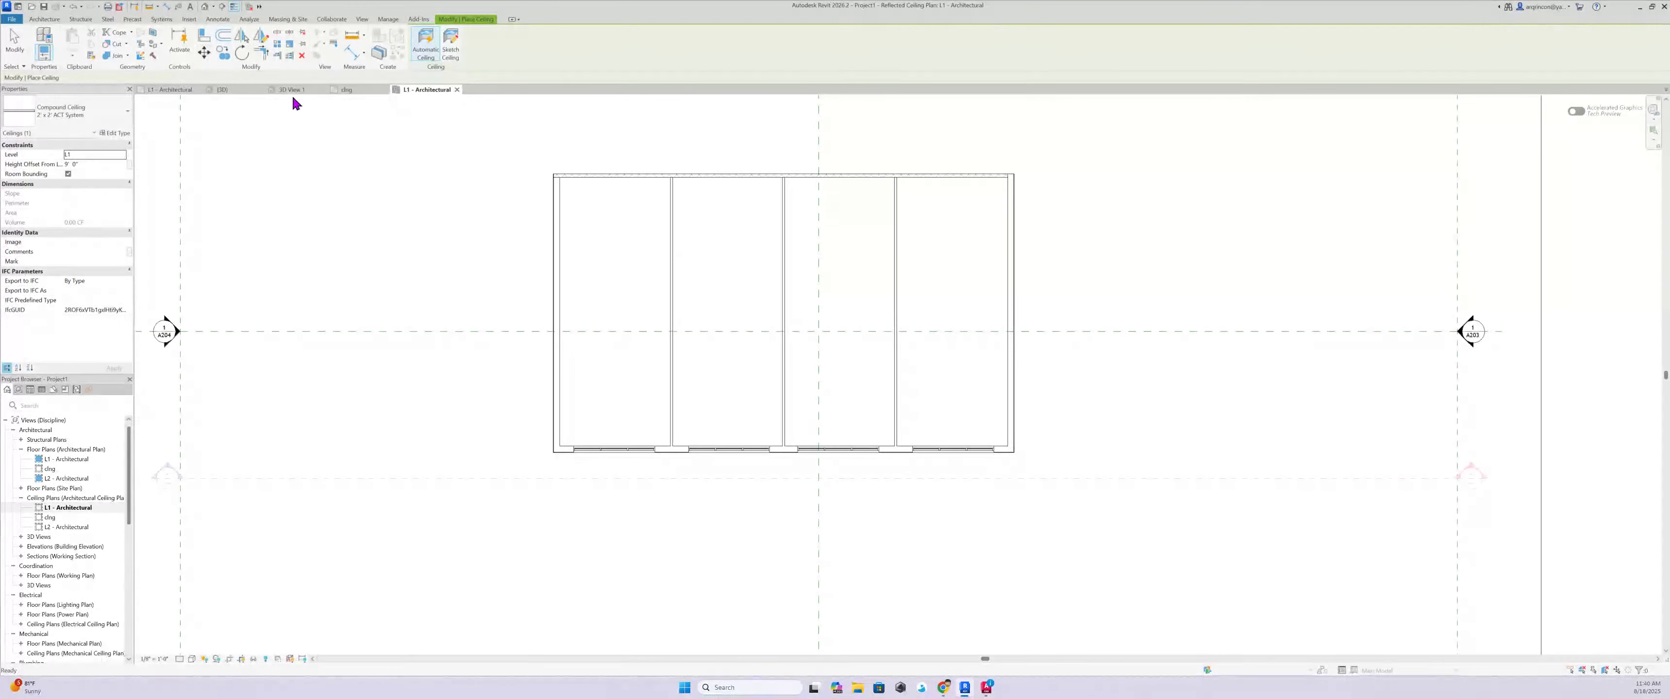
left_click(633, 275)
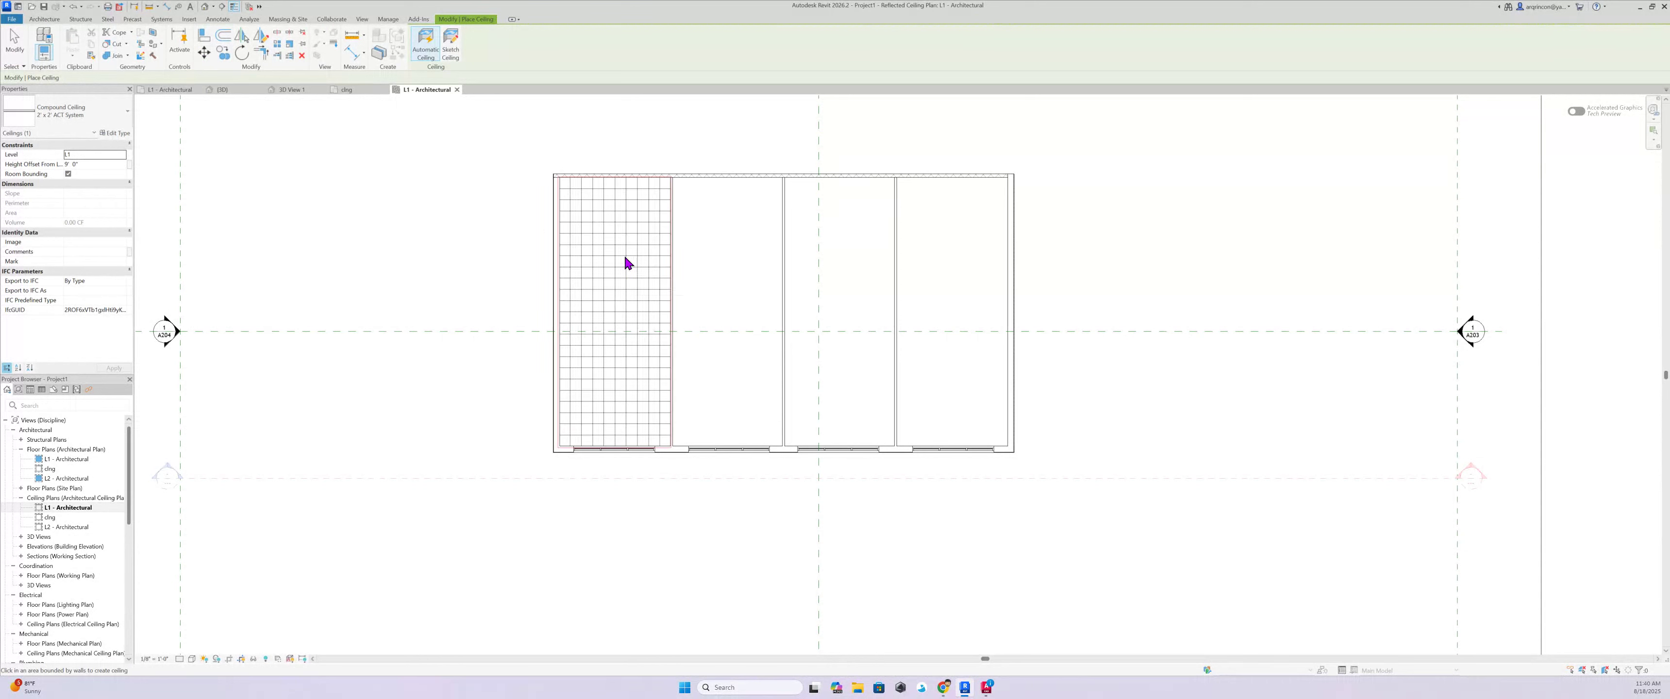
key("Escape")
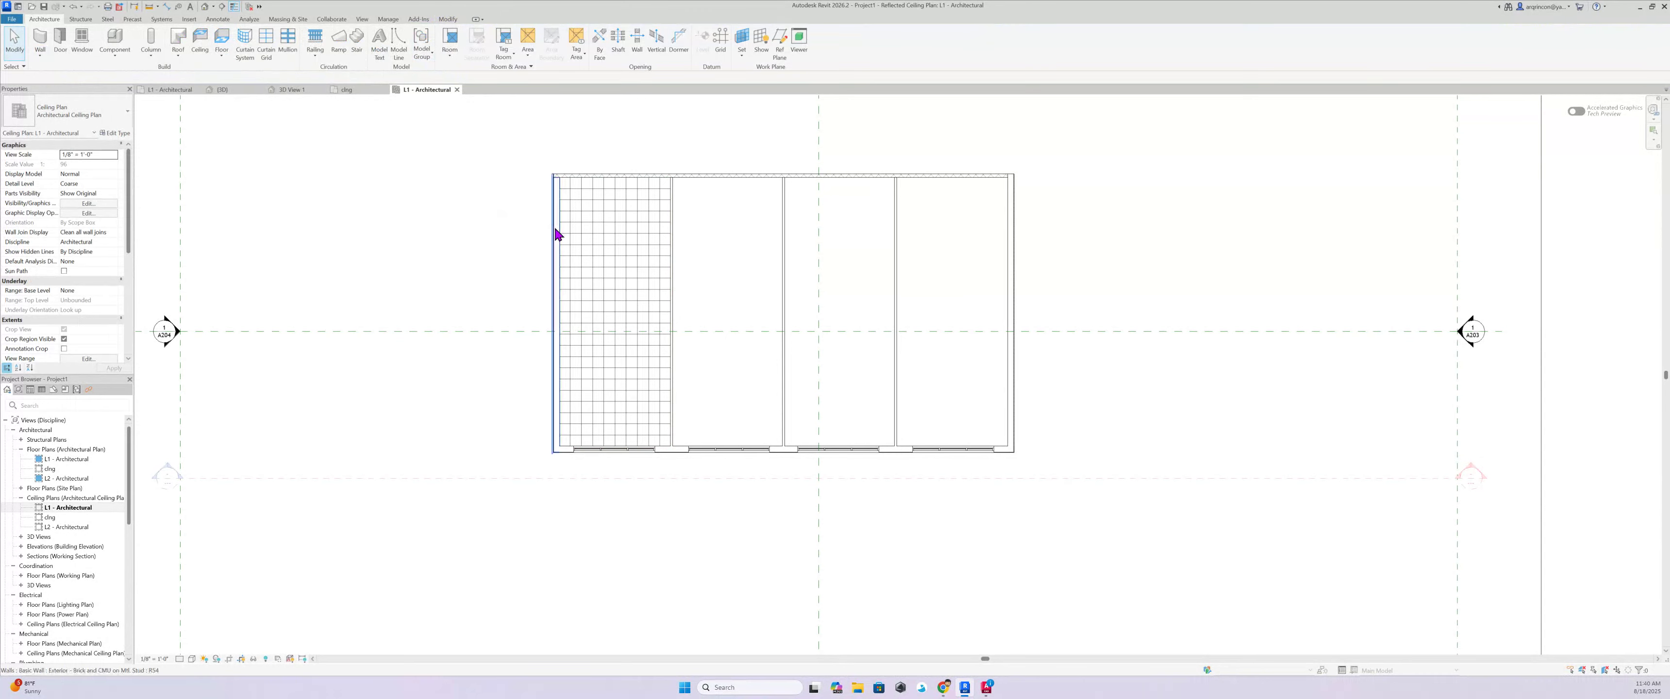
Load the Pendant Light - Linear - 1 Lamp family from the Lighting category of the Autodesk family library
scroll(621, 227, "up", 2)
scroll(633, 280, "up", 1)
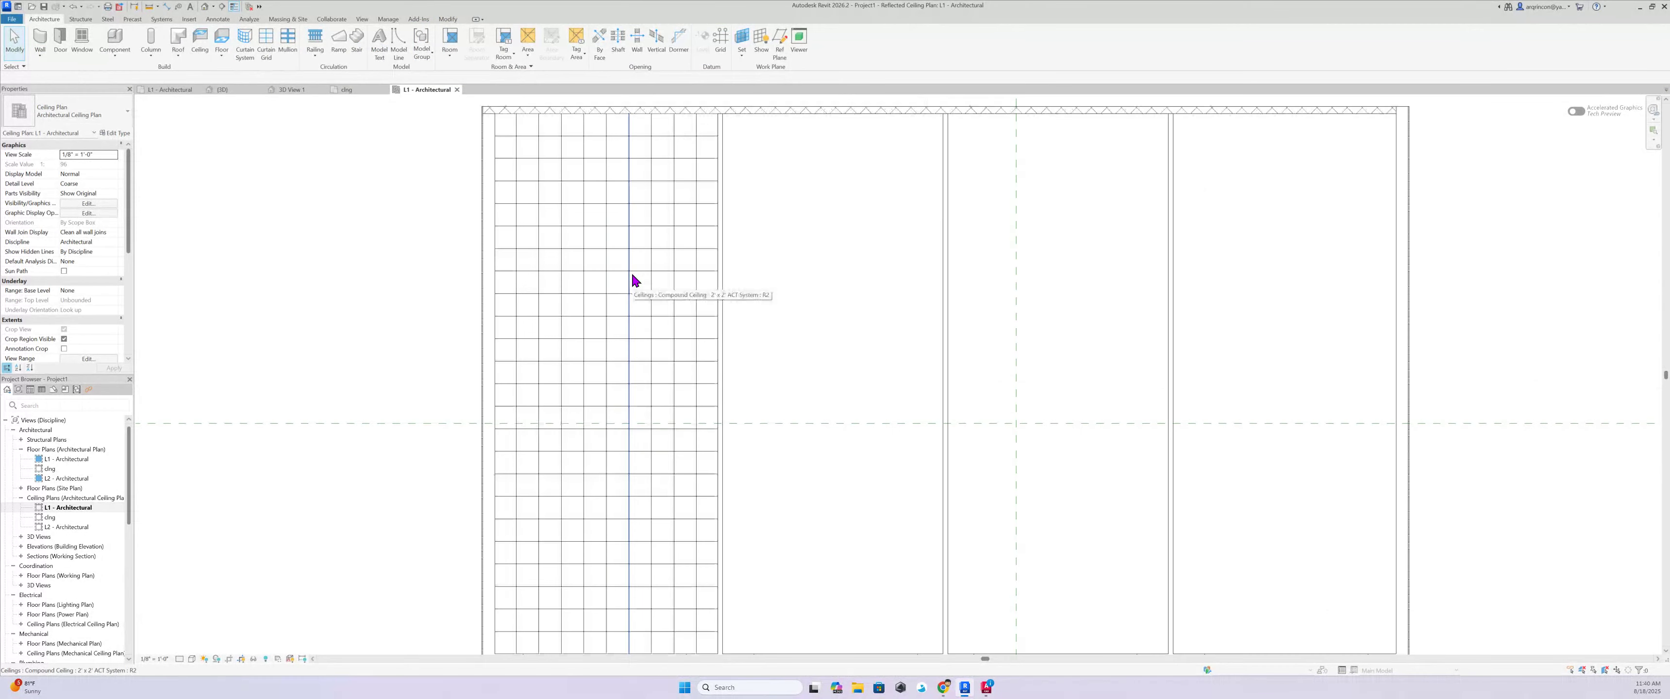
middle_click_drag(596, 256, 592, 303)
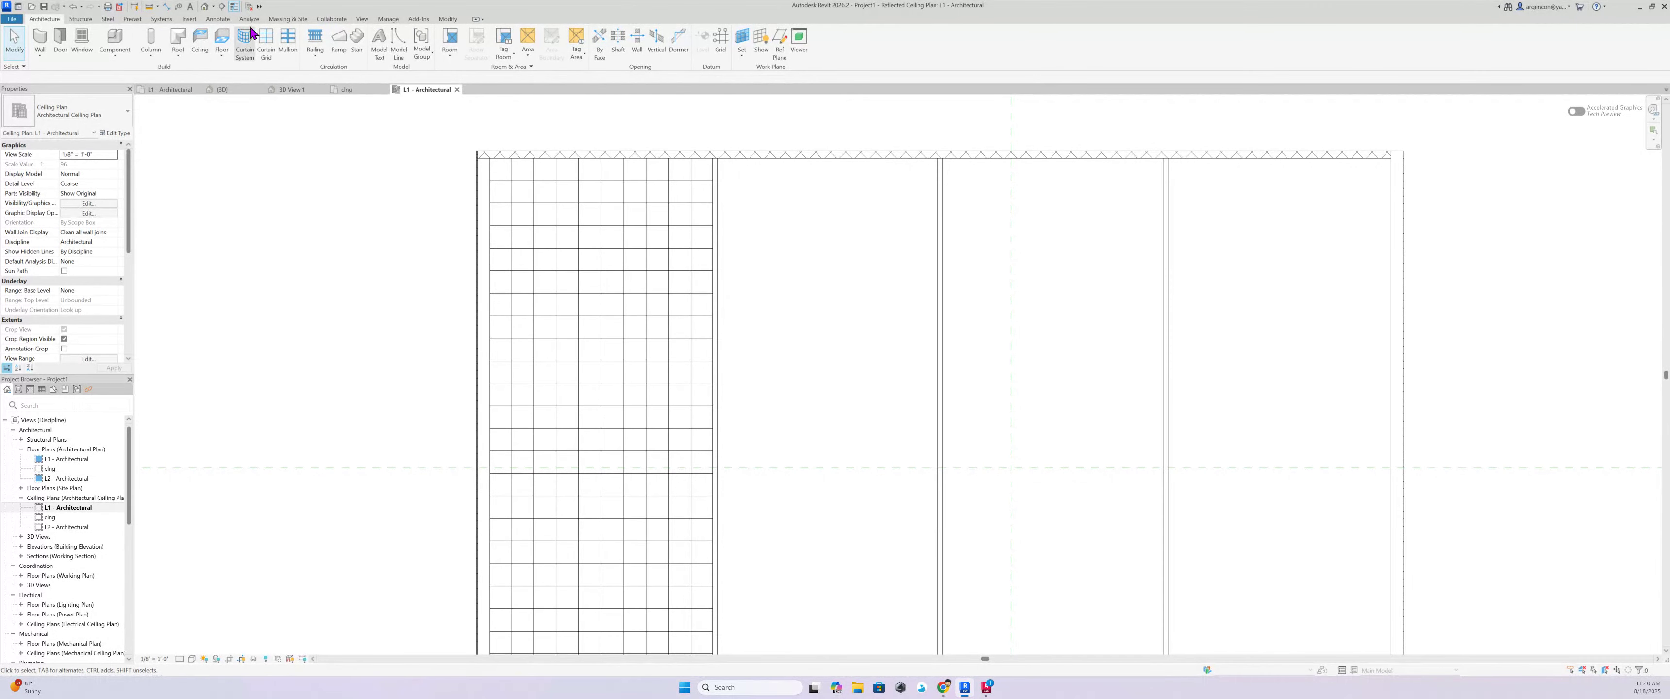
left_click(190, 20)
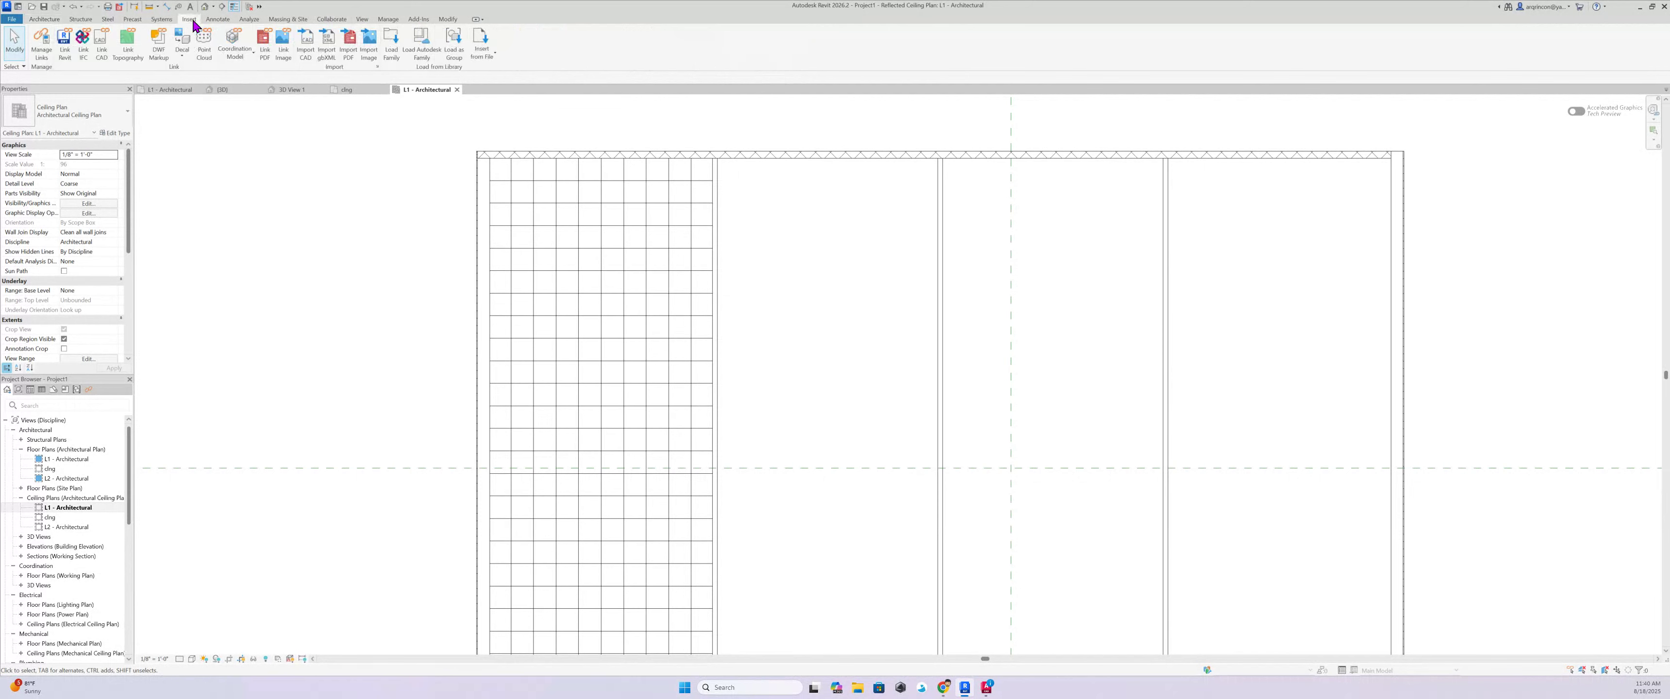
left_click(418, 54)
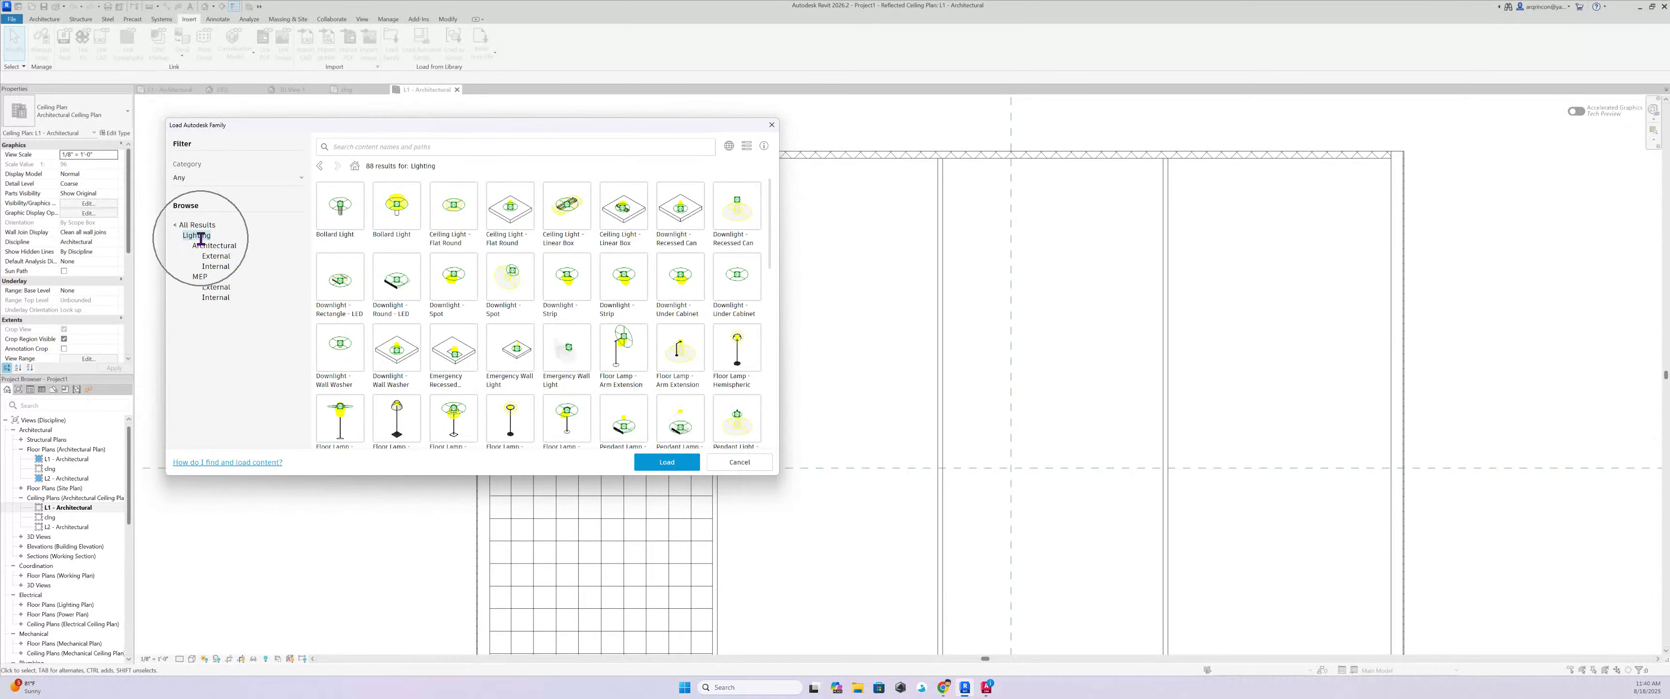
scroll(622, 276, "down", 3)
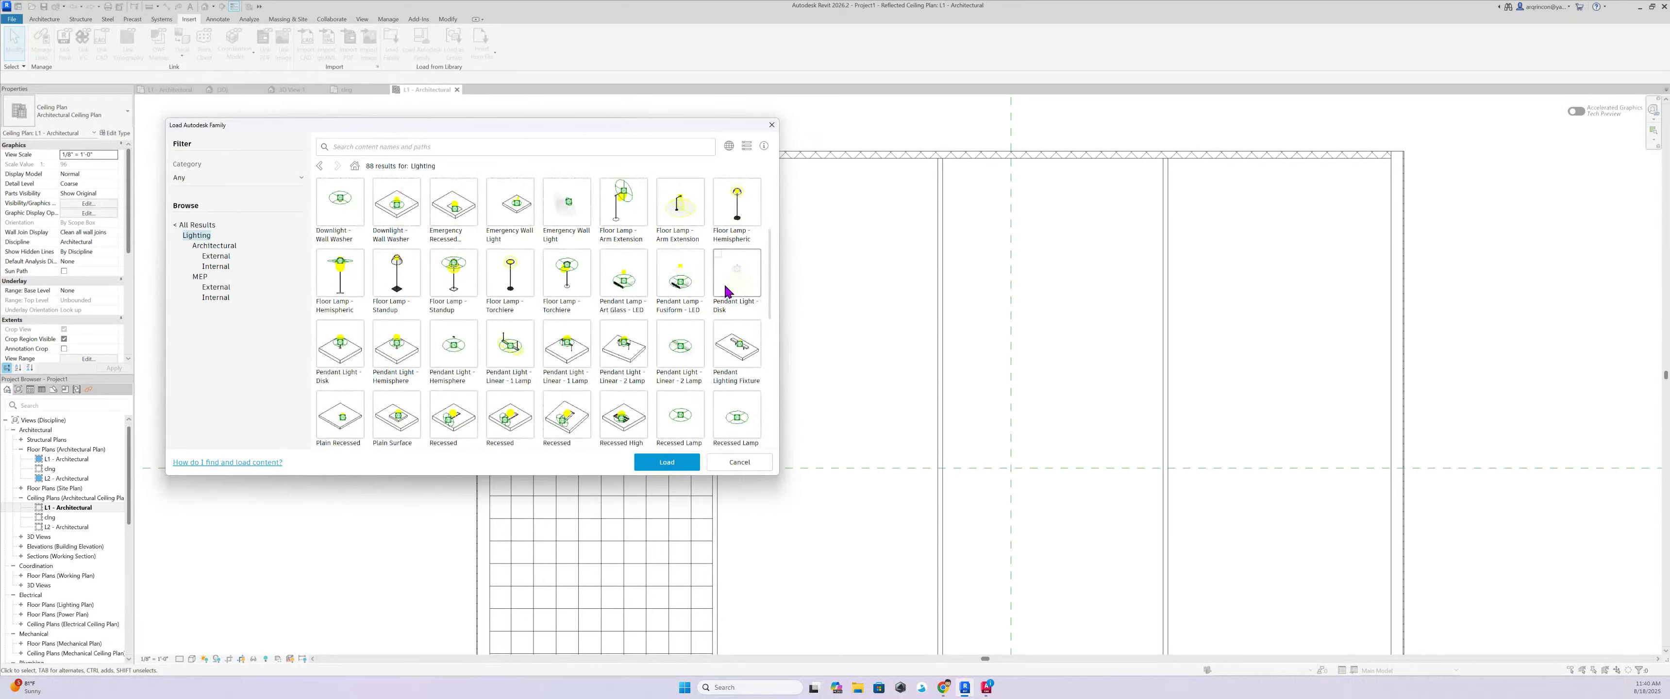
scroll(732, 299, "down", 2)
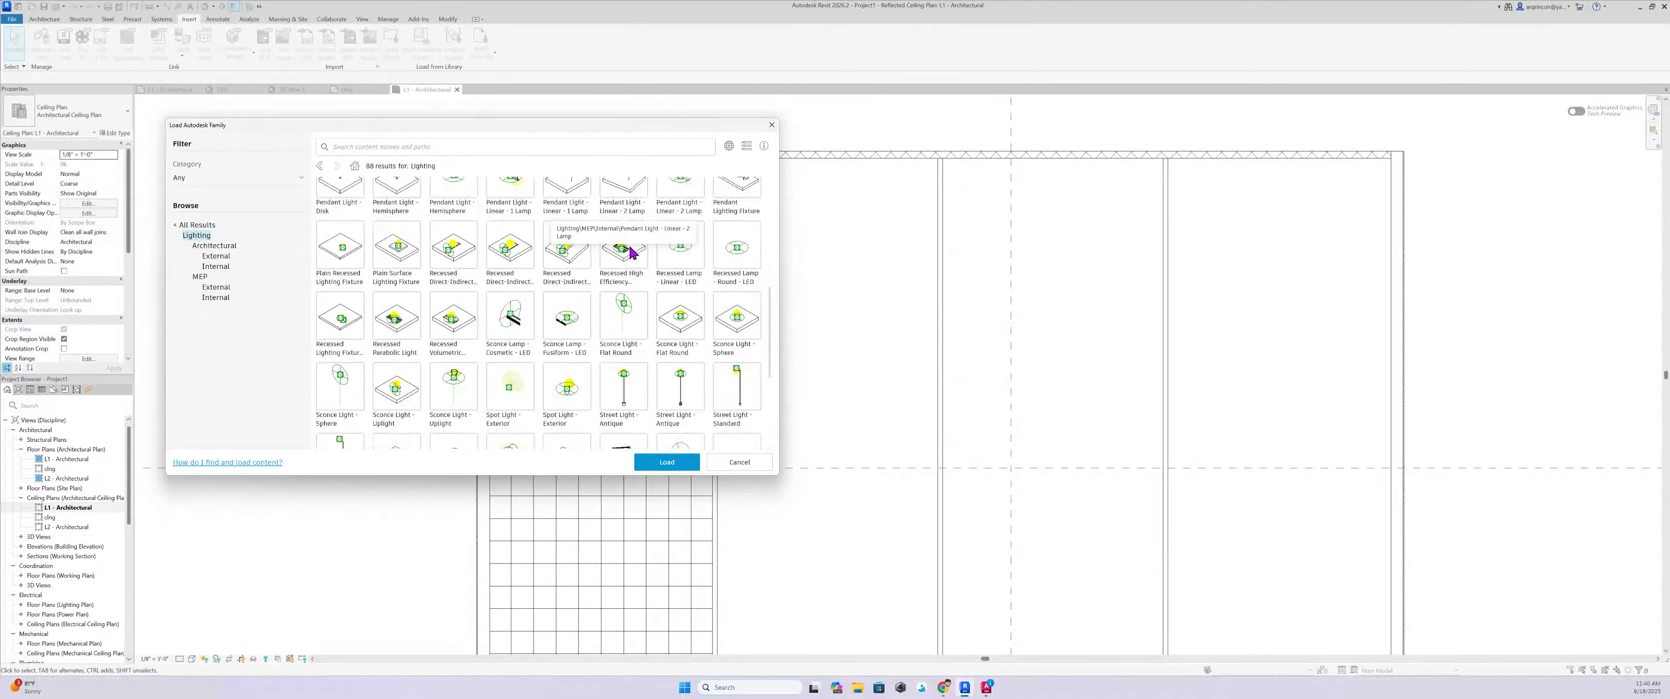
scroll(718, 243, "down", 3)
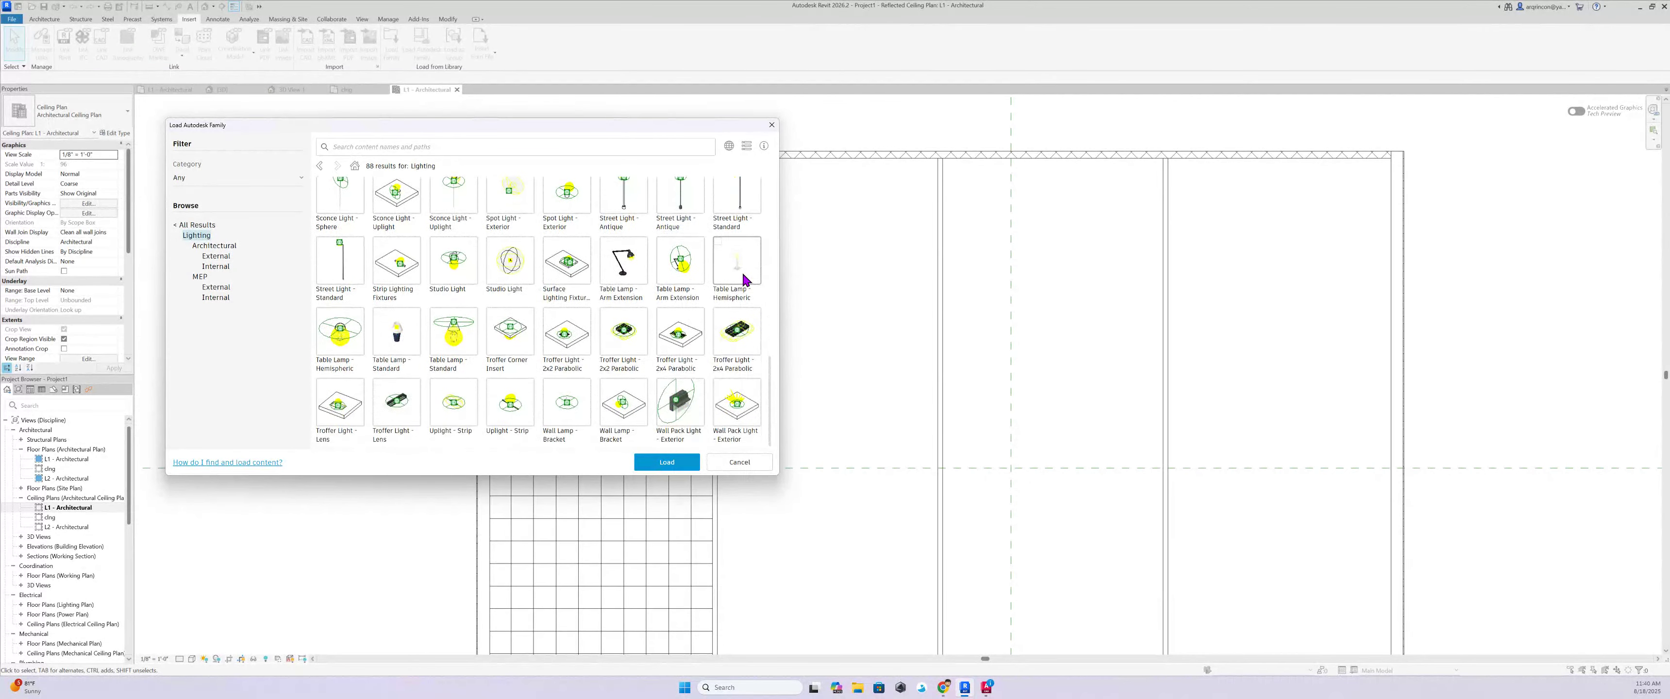
scroll(751, 303, "up", 3)
scroll(707, 317, "up", 3)
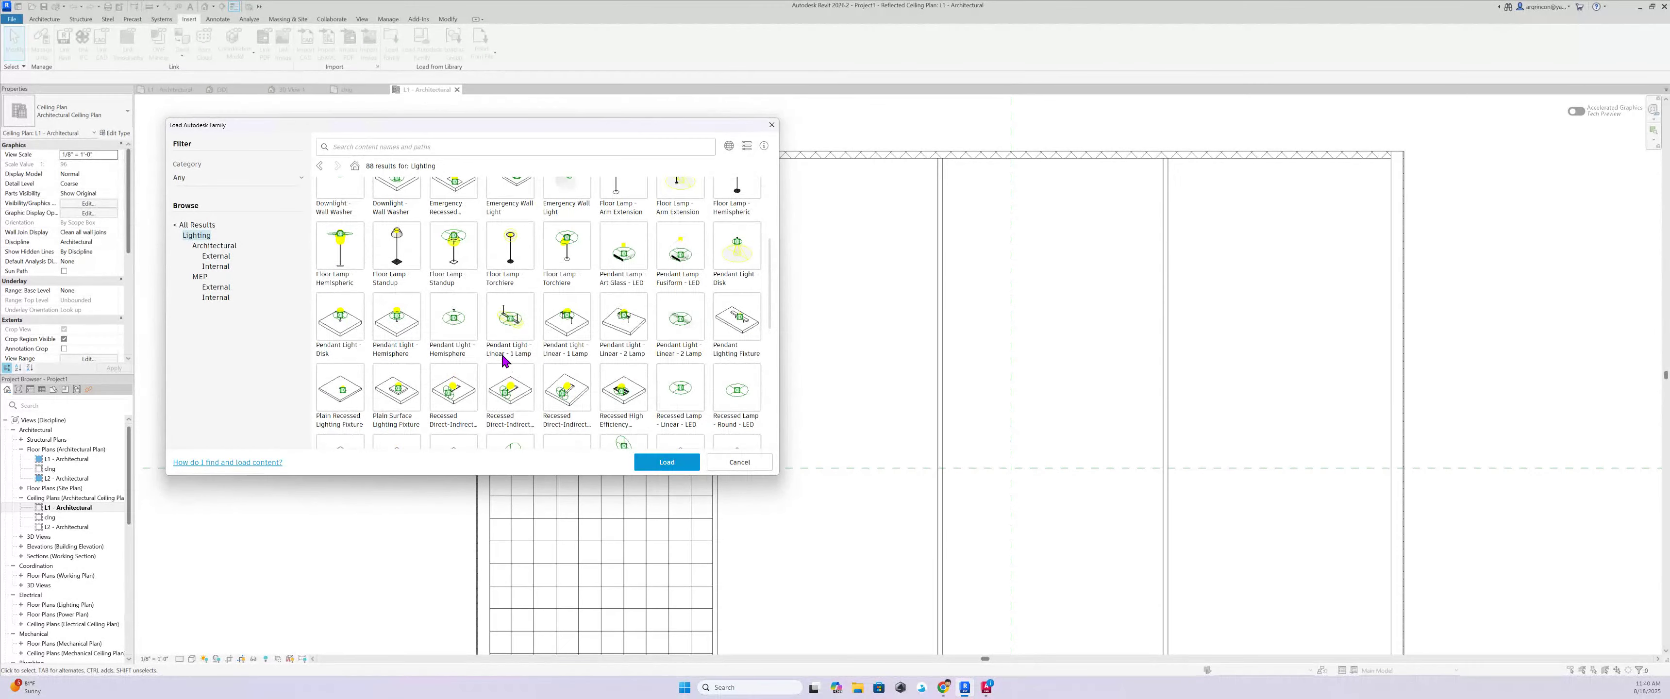
left_click(525, 331)
left_click(525, 326)
left_click(524, 330)
left_click(662, 464)
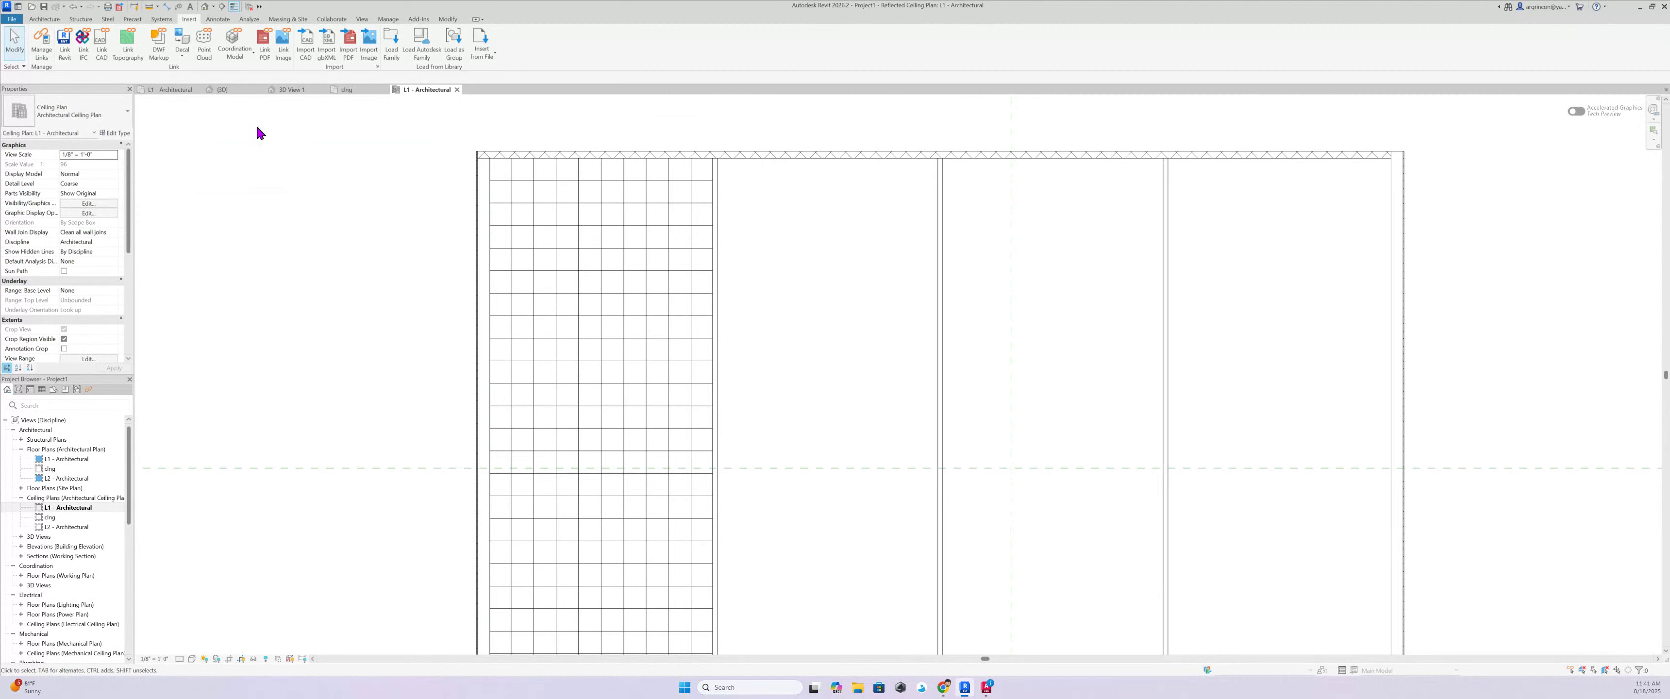
Place one 96" - 277V Pendant Light - Linear - 1 Lamp on the leftmost room's ceiling, near its upper end
left_click(55, 20)
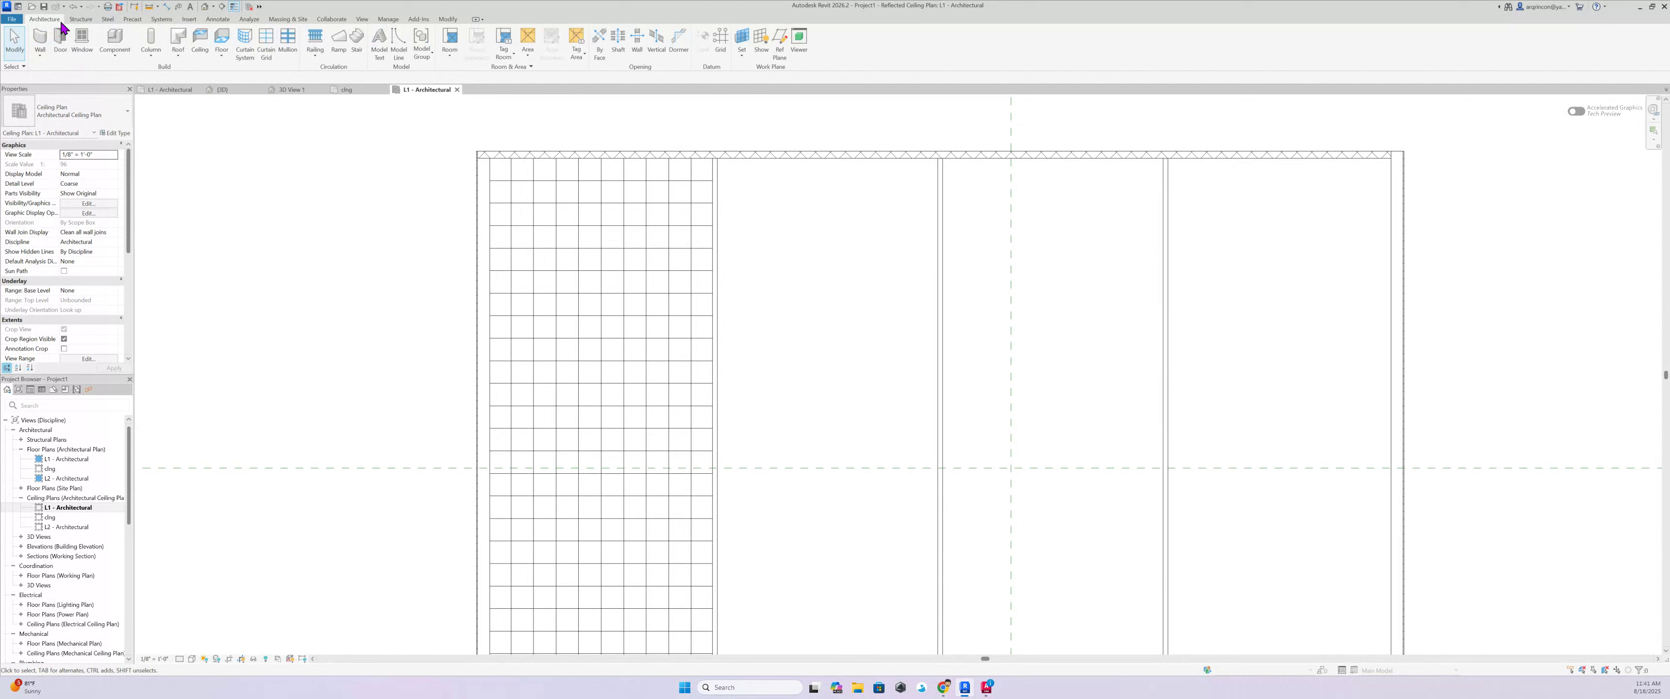
left_click(122, 46)
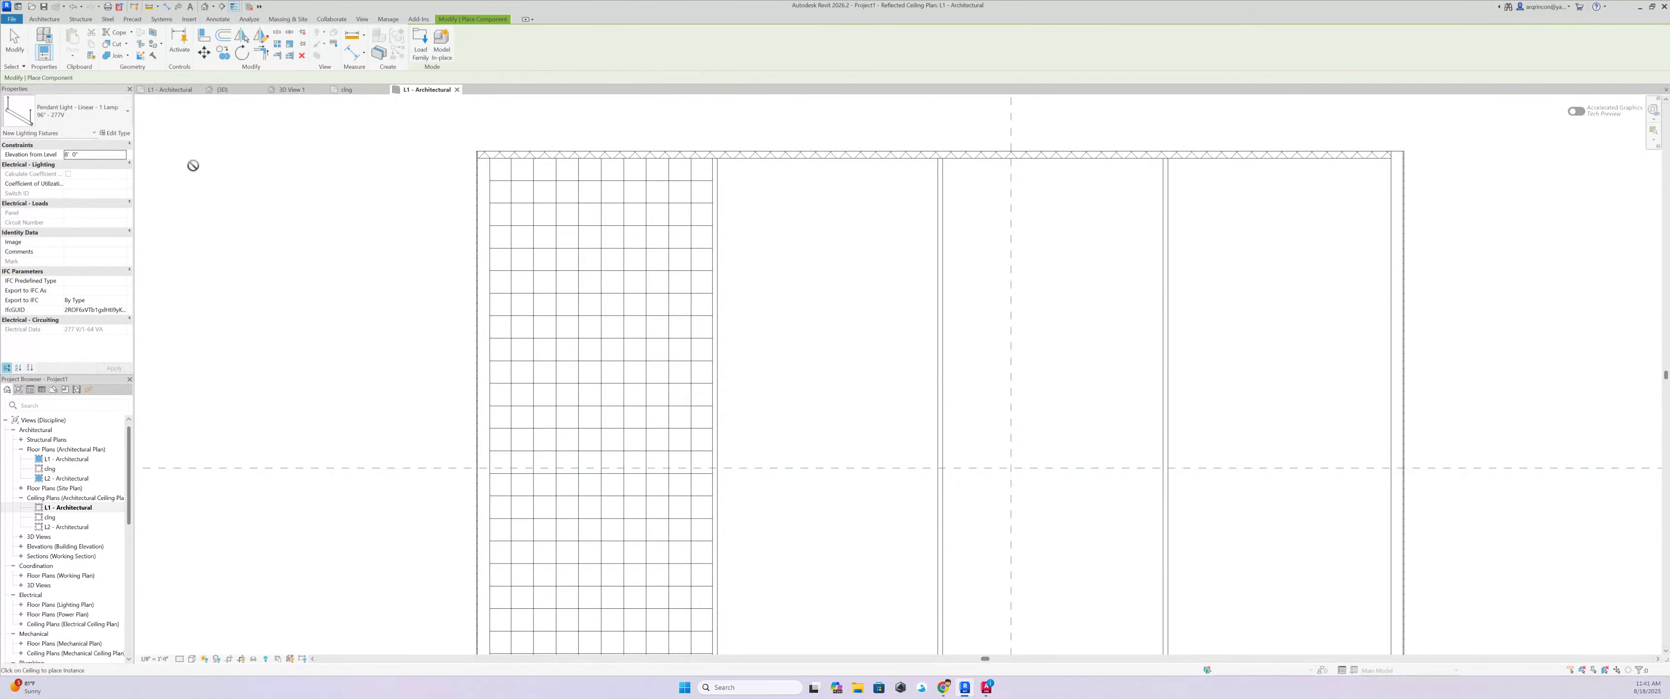
scroll(542, 224, "up", 2)
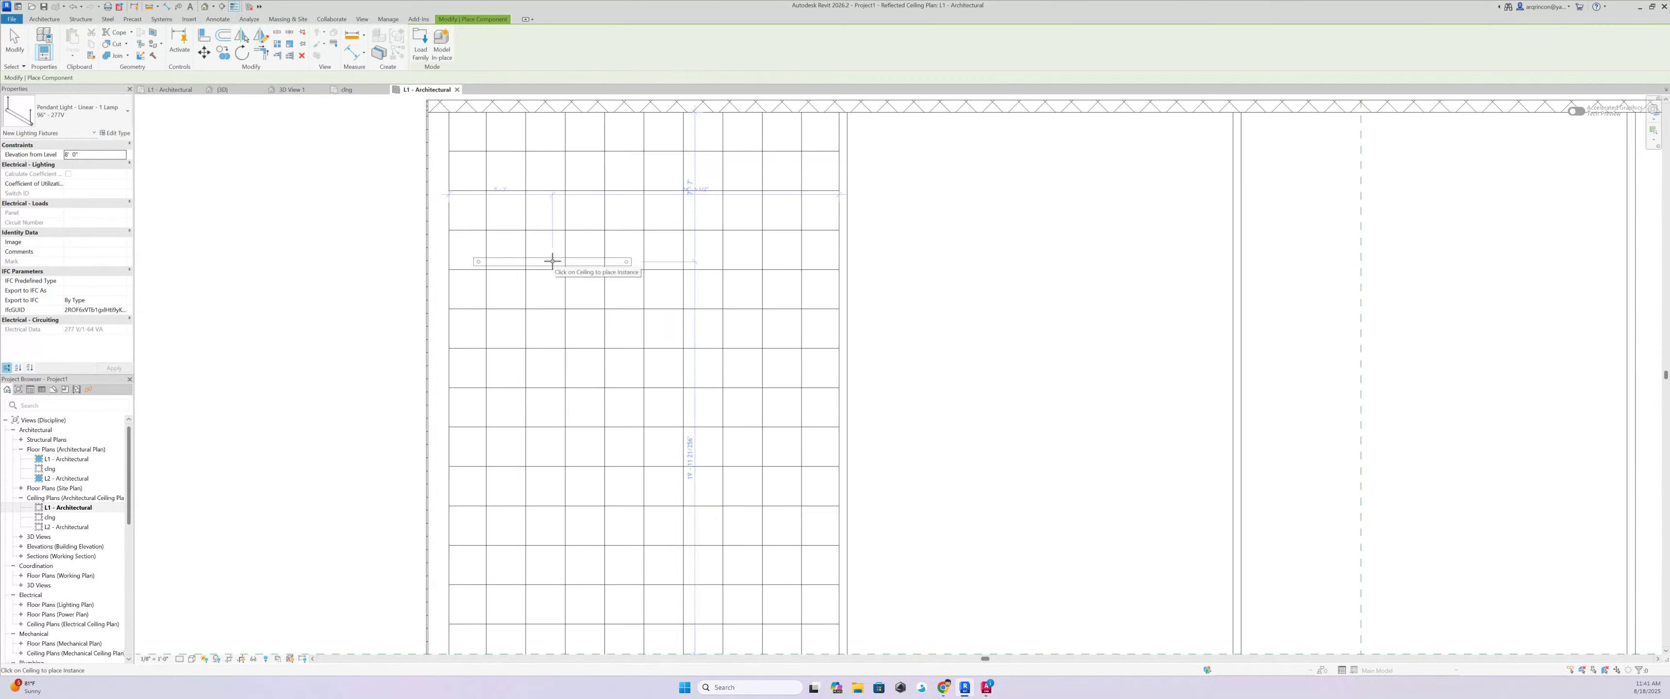
left_click(552, 255)
key("Escape")
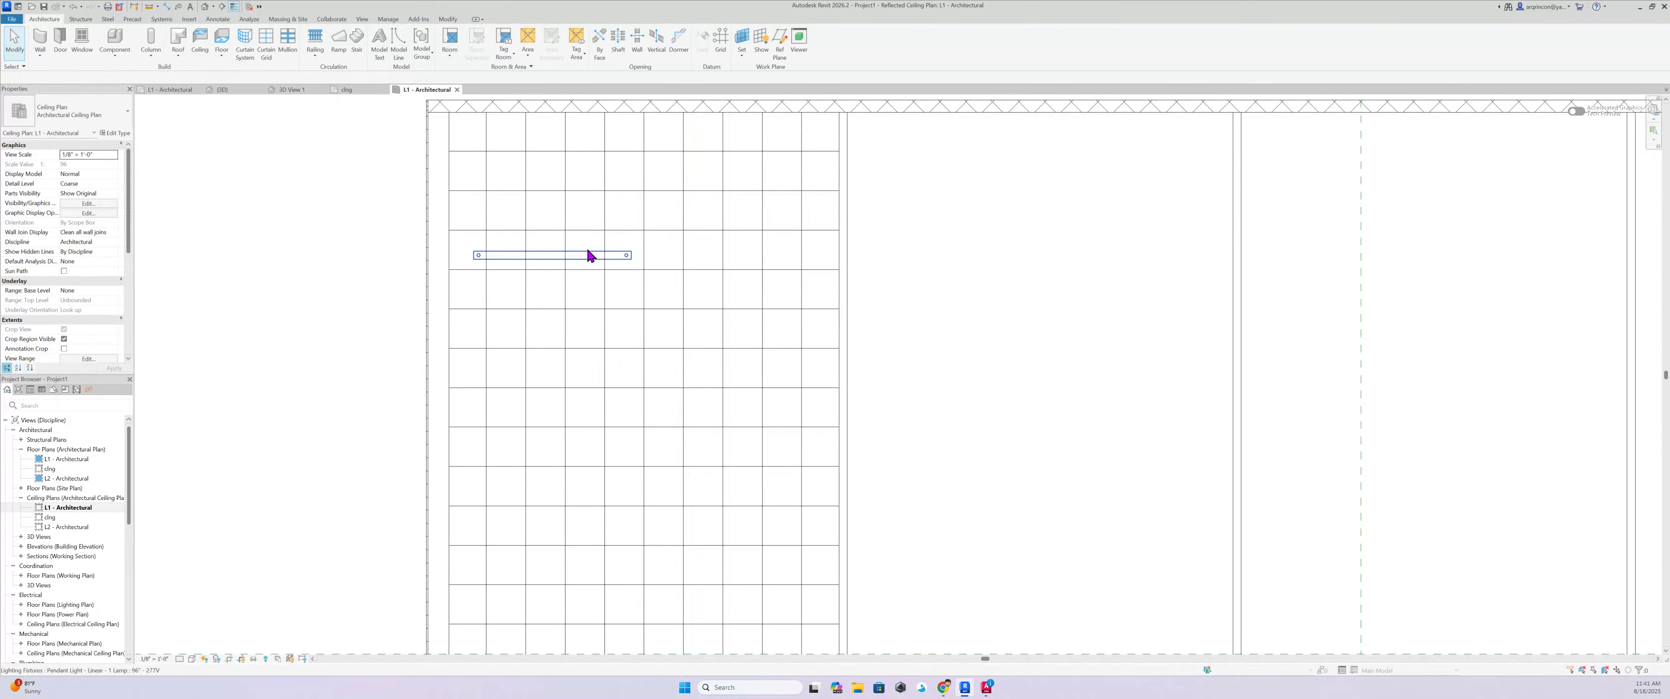
Rotate the pendant light 90 degrees about its middle so it runs parallel to the room's long walls
left_click(591, 258)
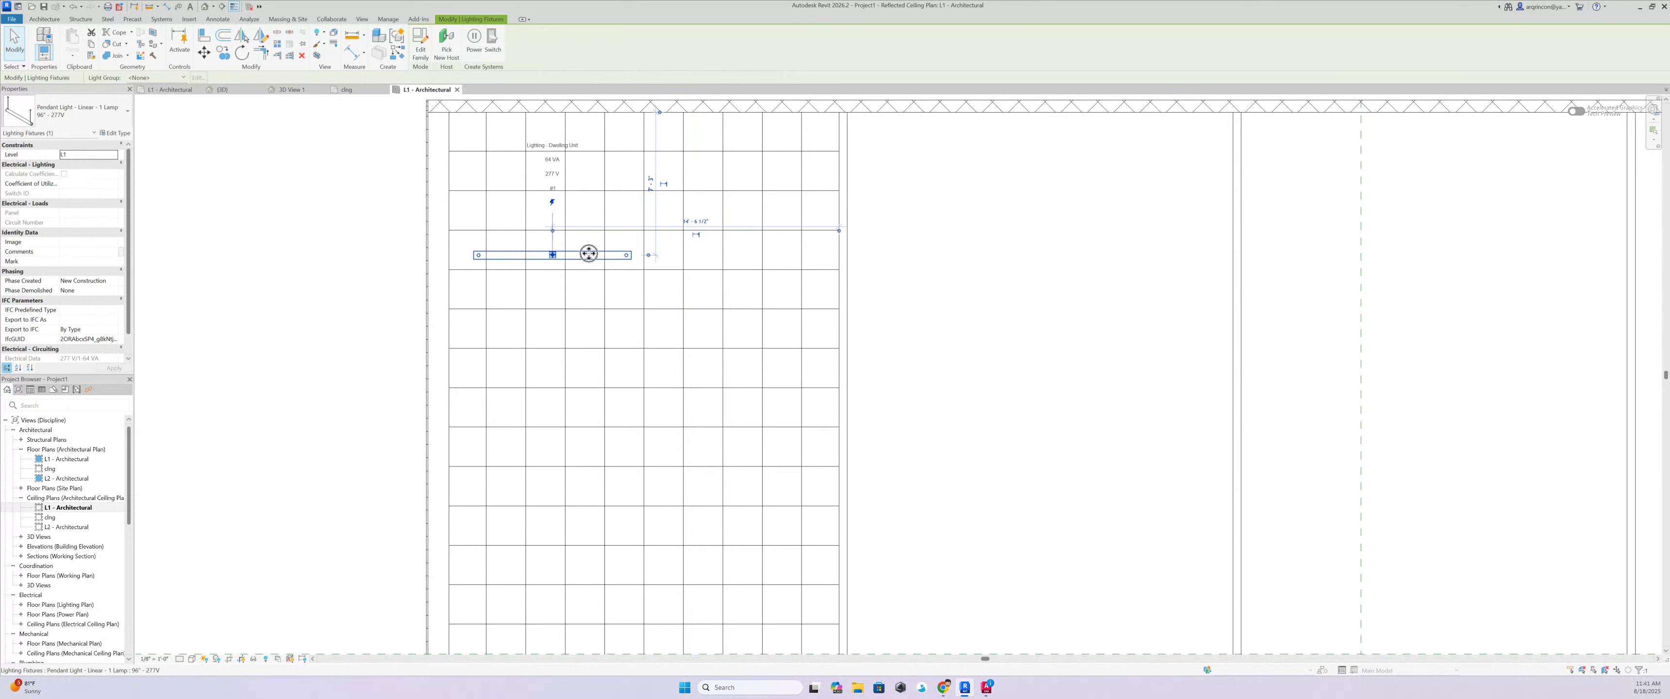
left_click(245, 59)
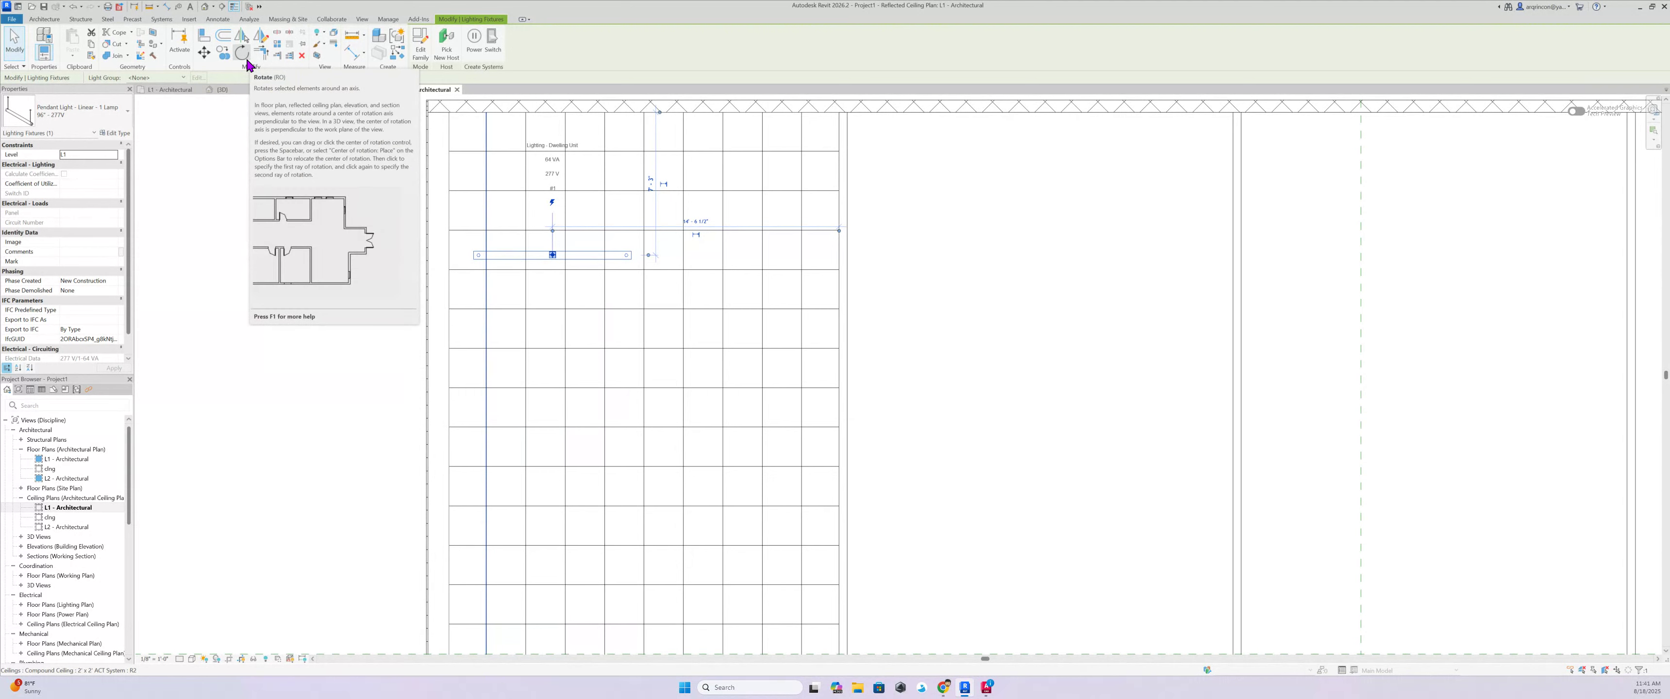
left_click(245, 59)
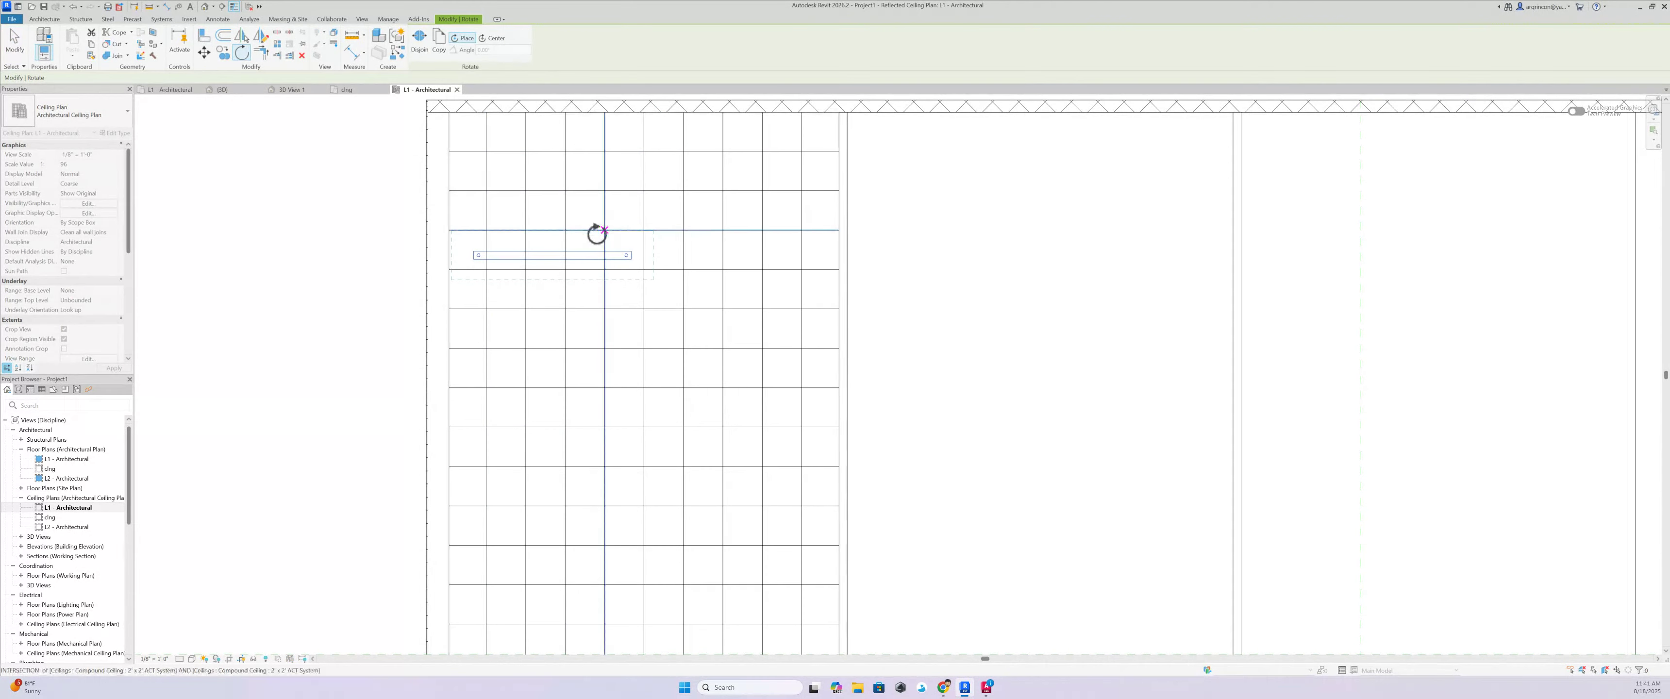
left_click_drag(575, 254, 545, 255)
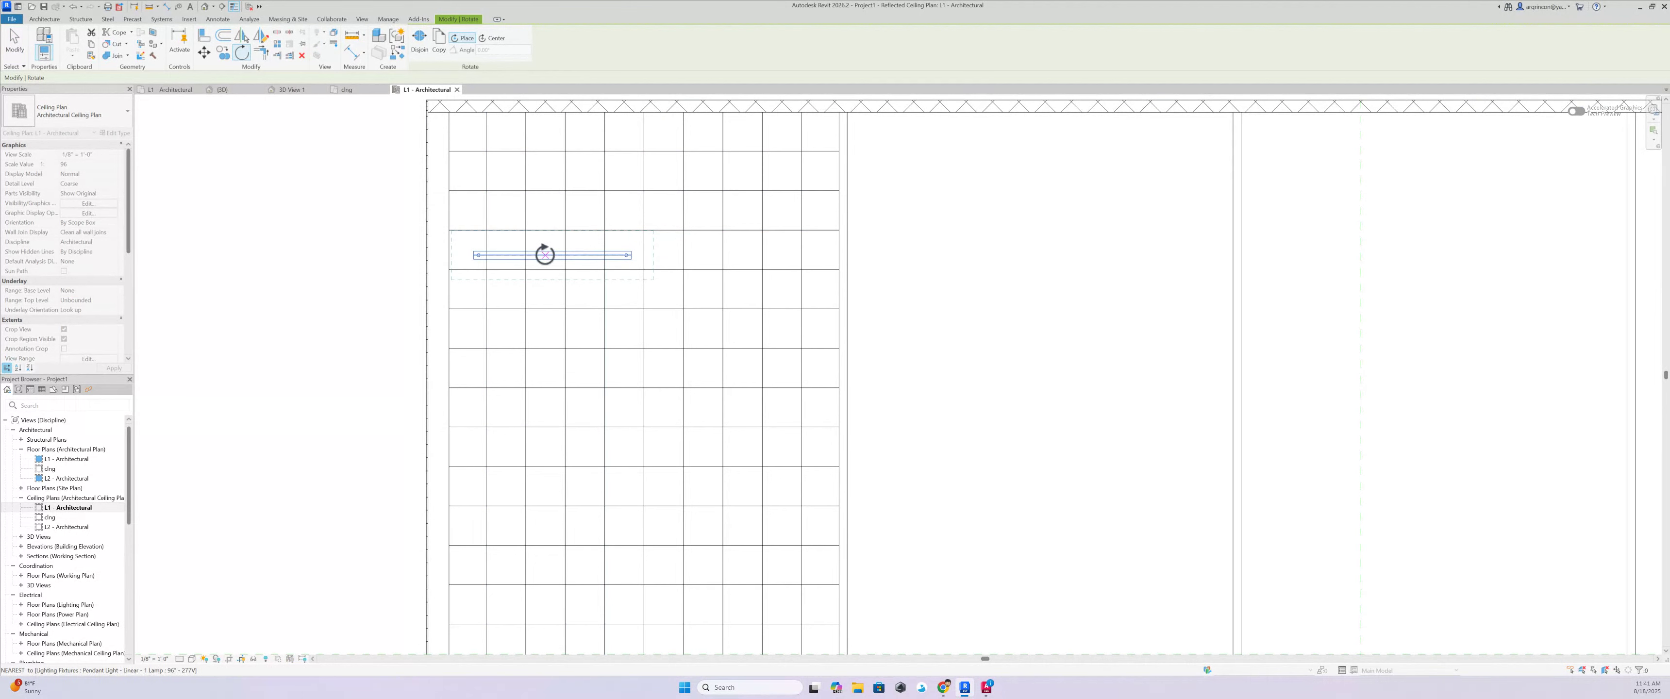
left_click(674, 260)
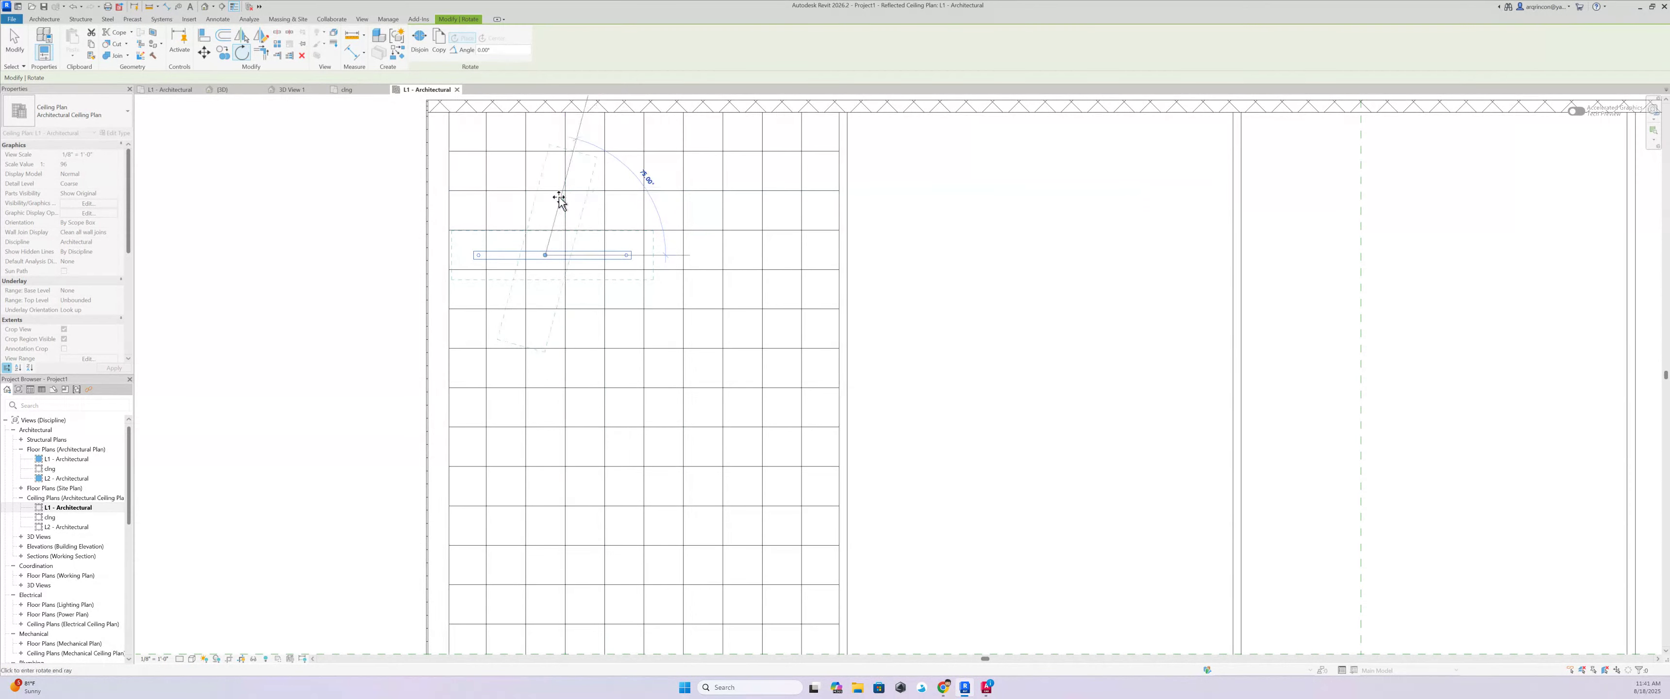
scroll(545, 198, "up", 2)
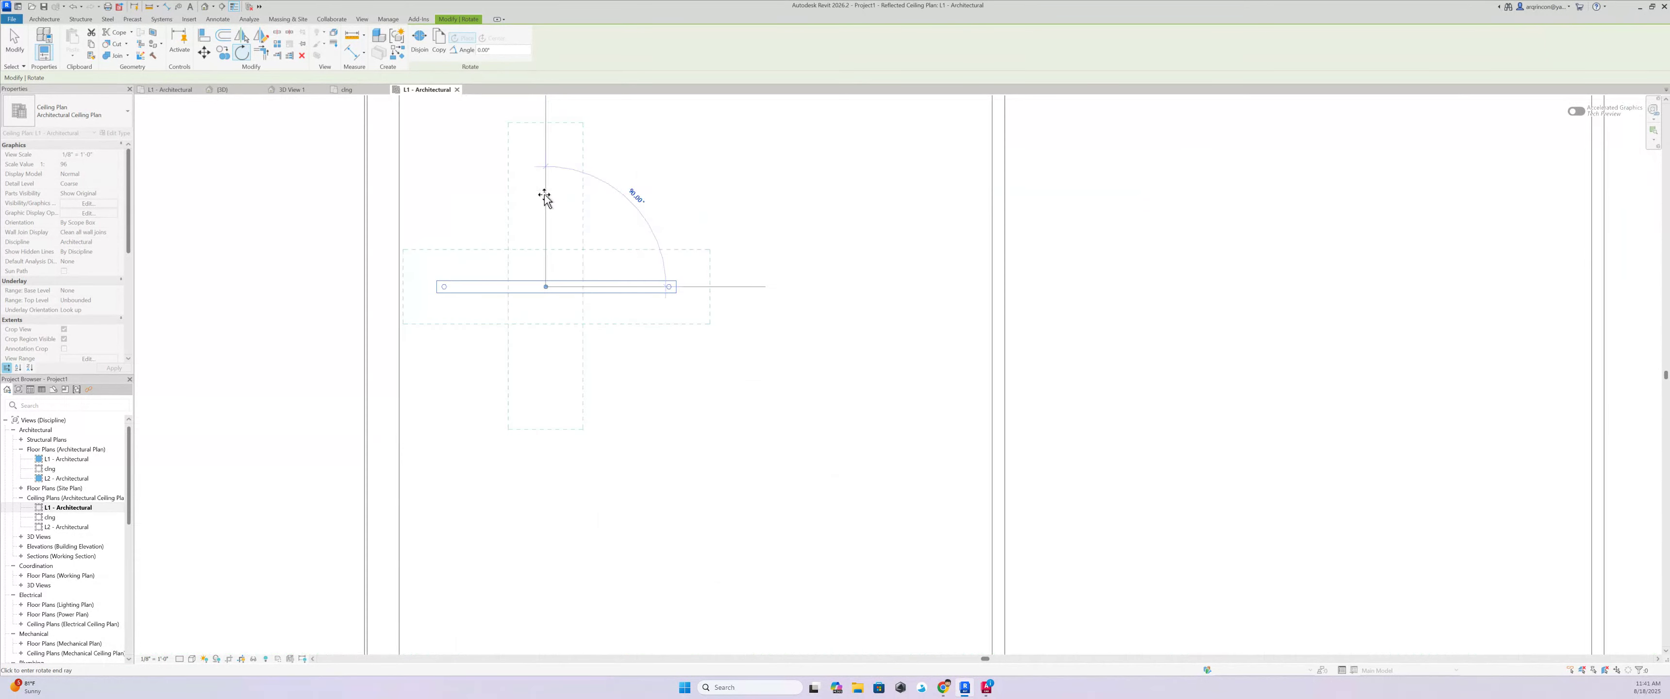
left_click(545, 201)
scroll(557, 214, "up", 5)
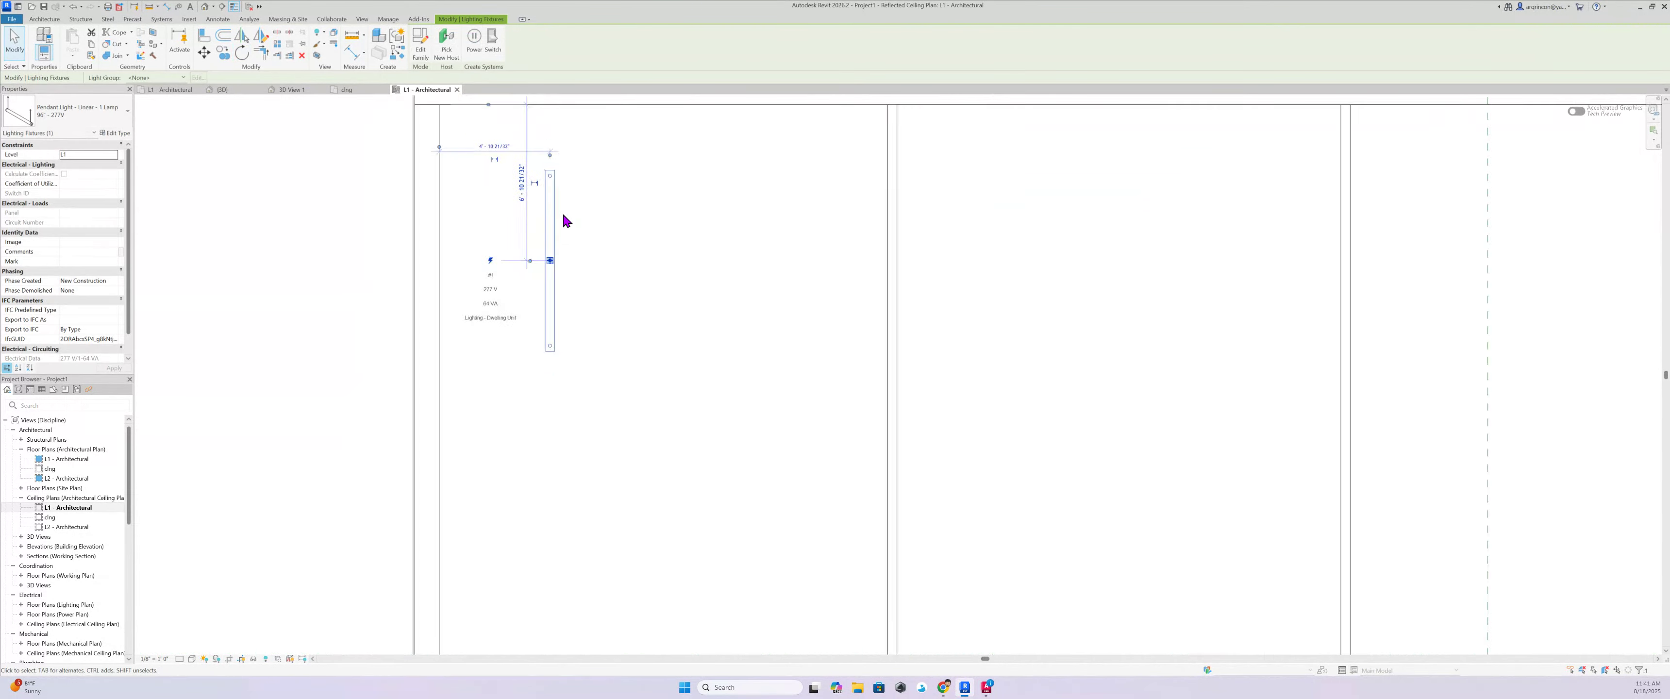
middle_click_drag(630, 279, 593, 280)
key("Escape")
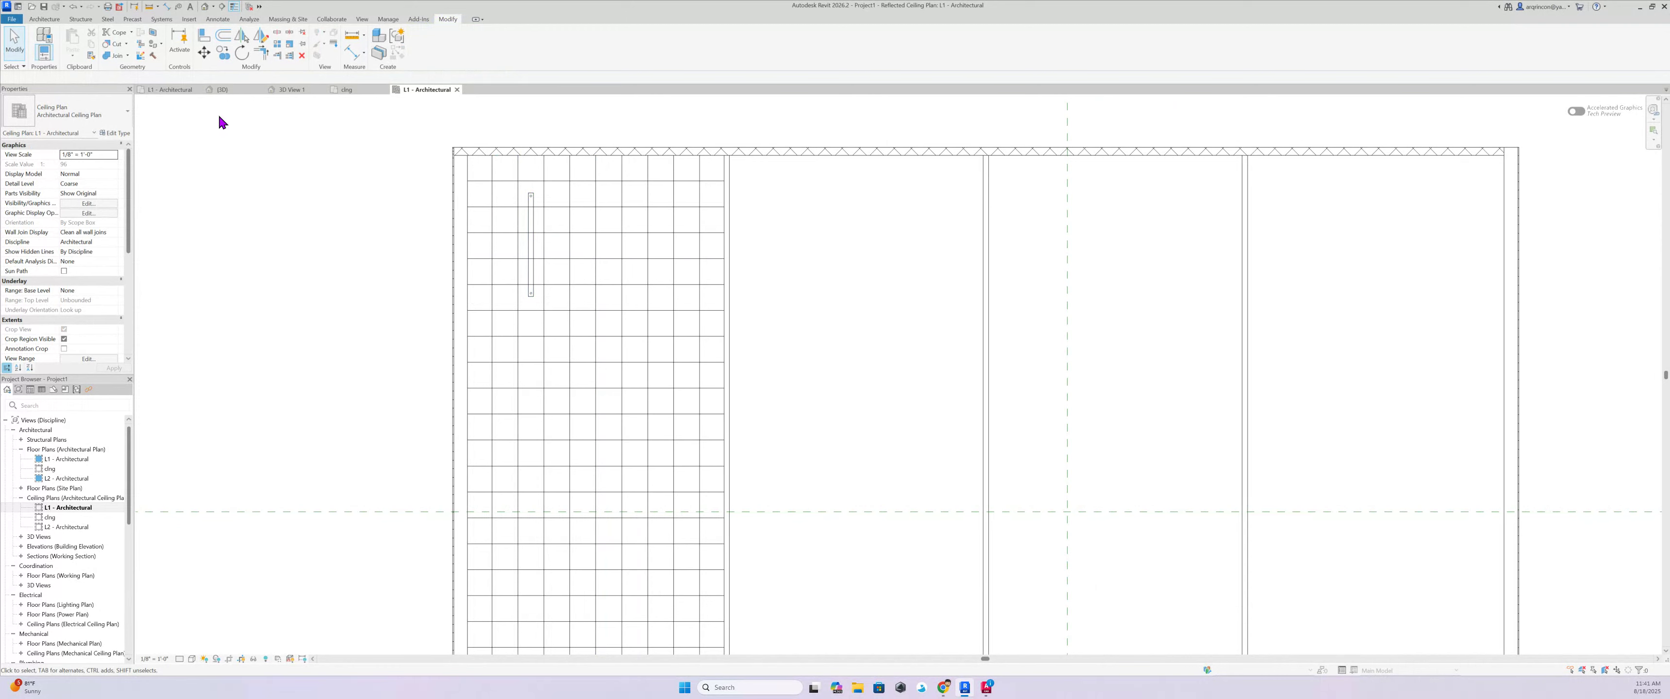
In the L1 - Architectural floor plan, draw a vertical building section through the full length of the leftmost room and open its view
left_click(182, 92)
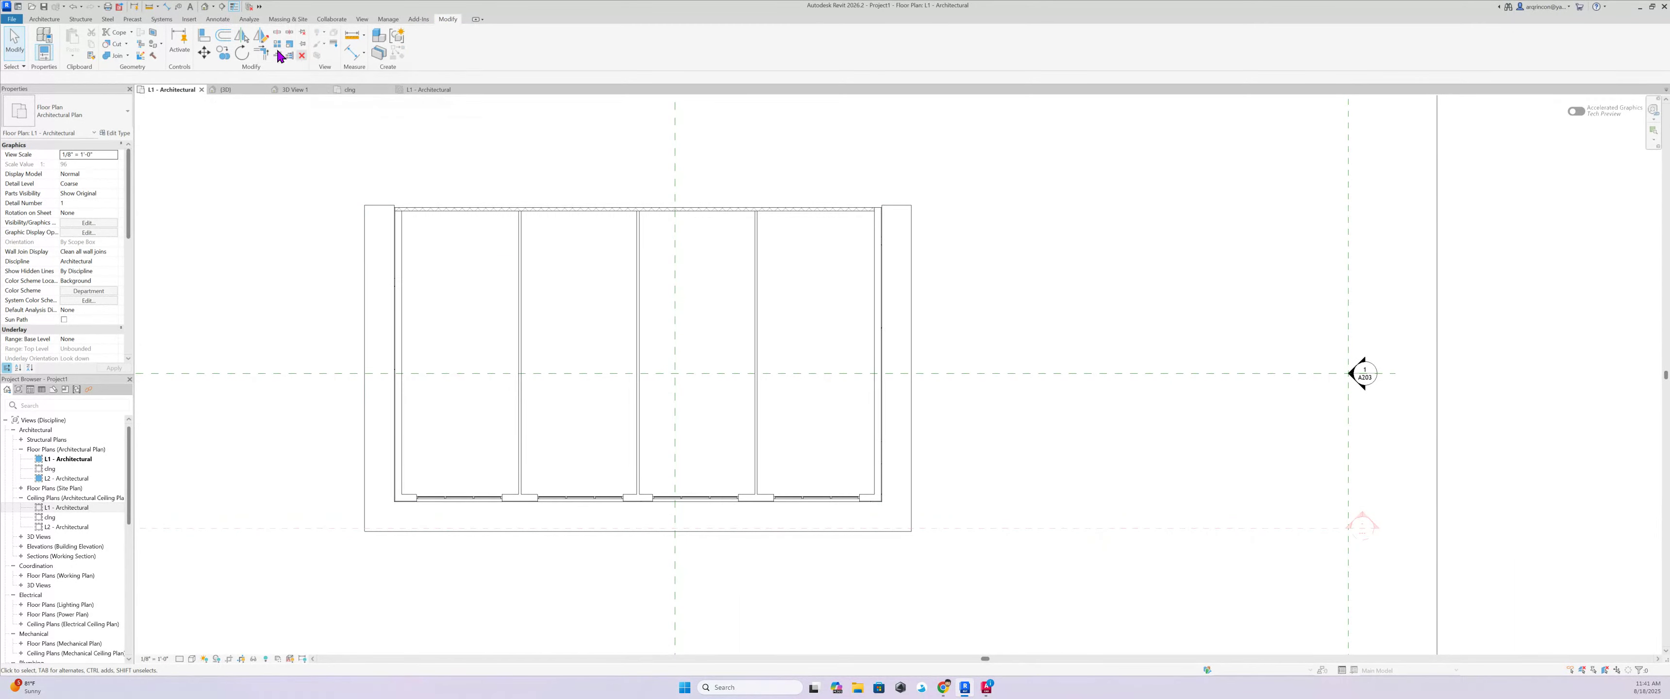
left_click(363, 20)
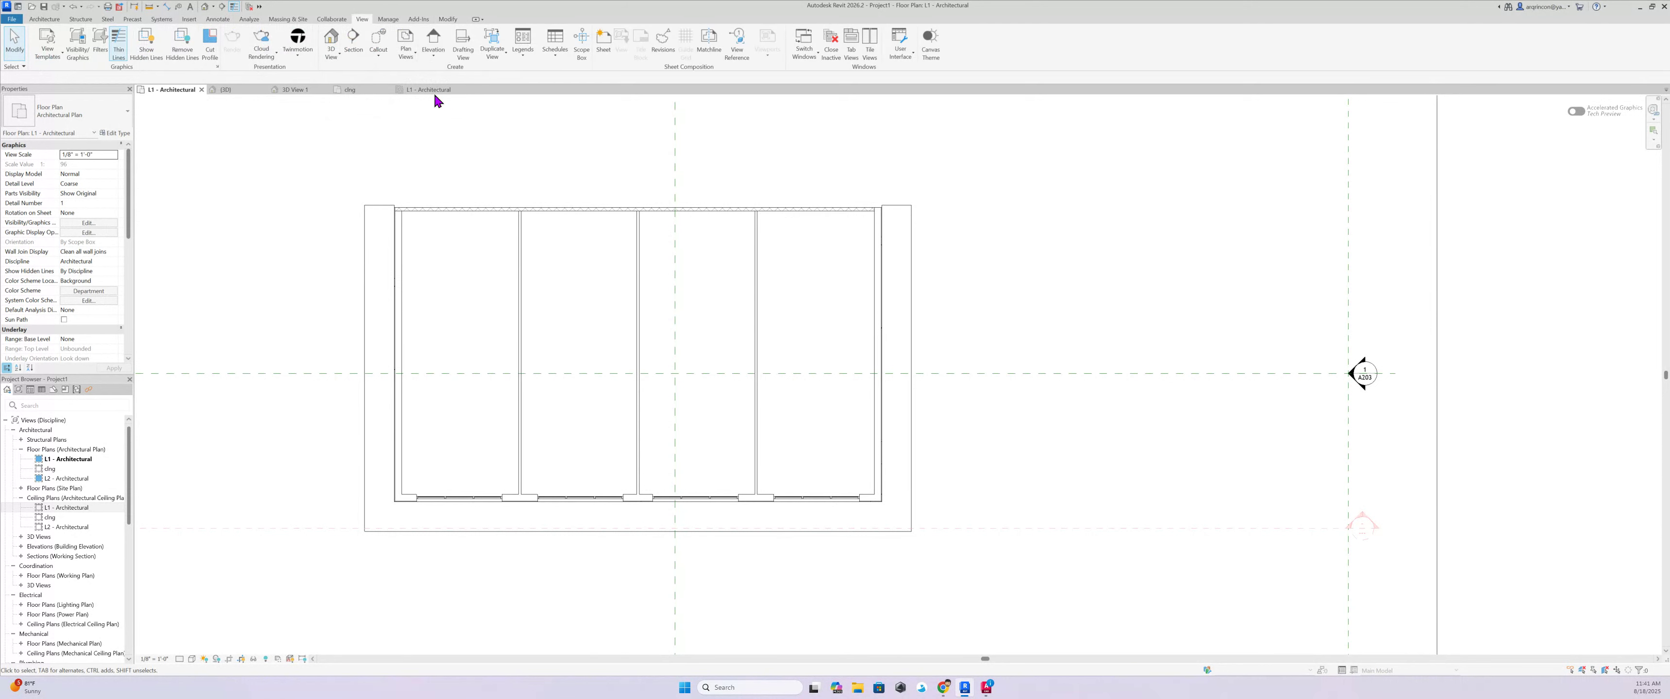
left_click(354, 41)
left_click(410, 189)
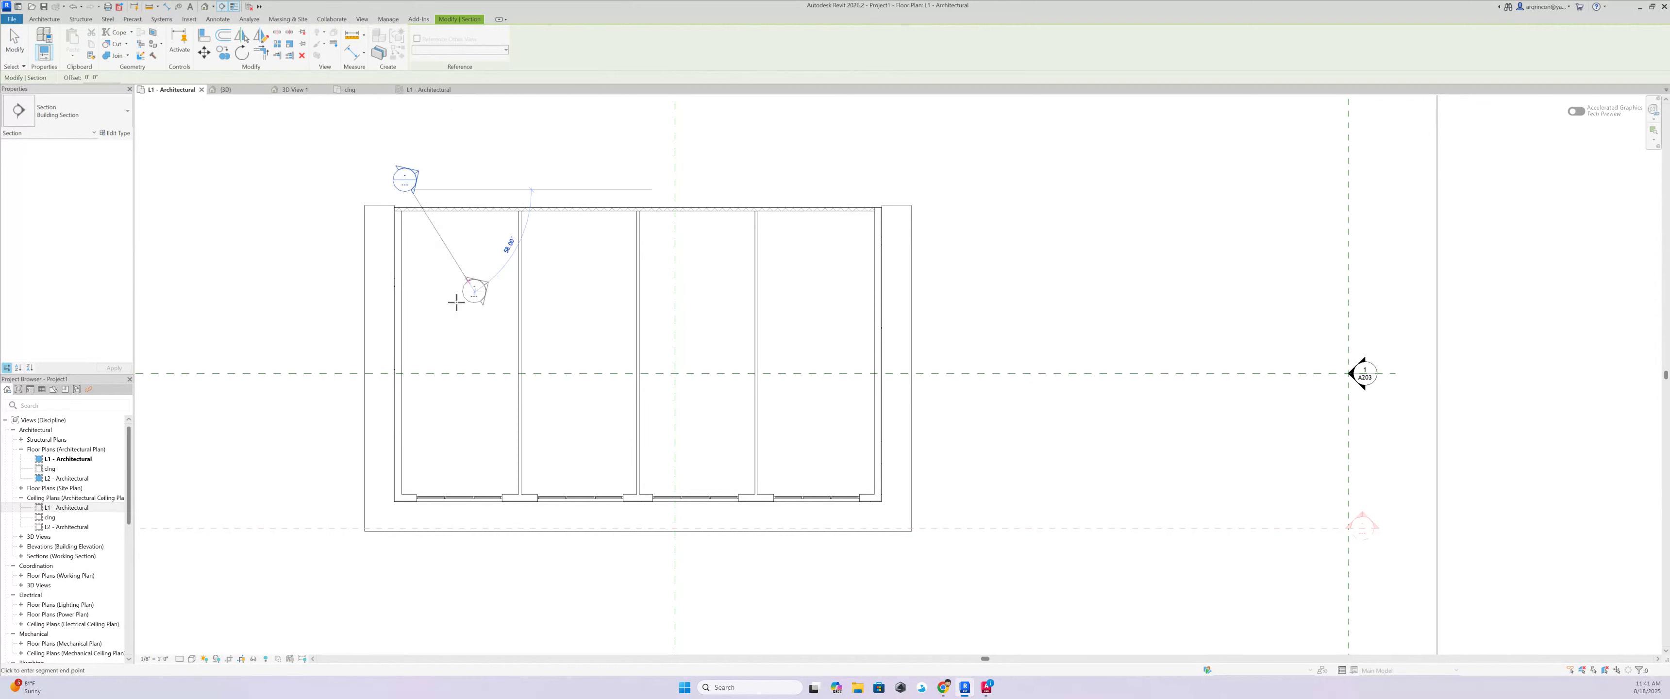
left_click(410, 541)
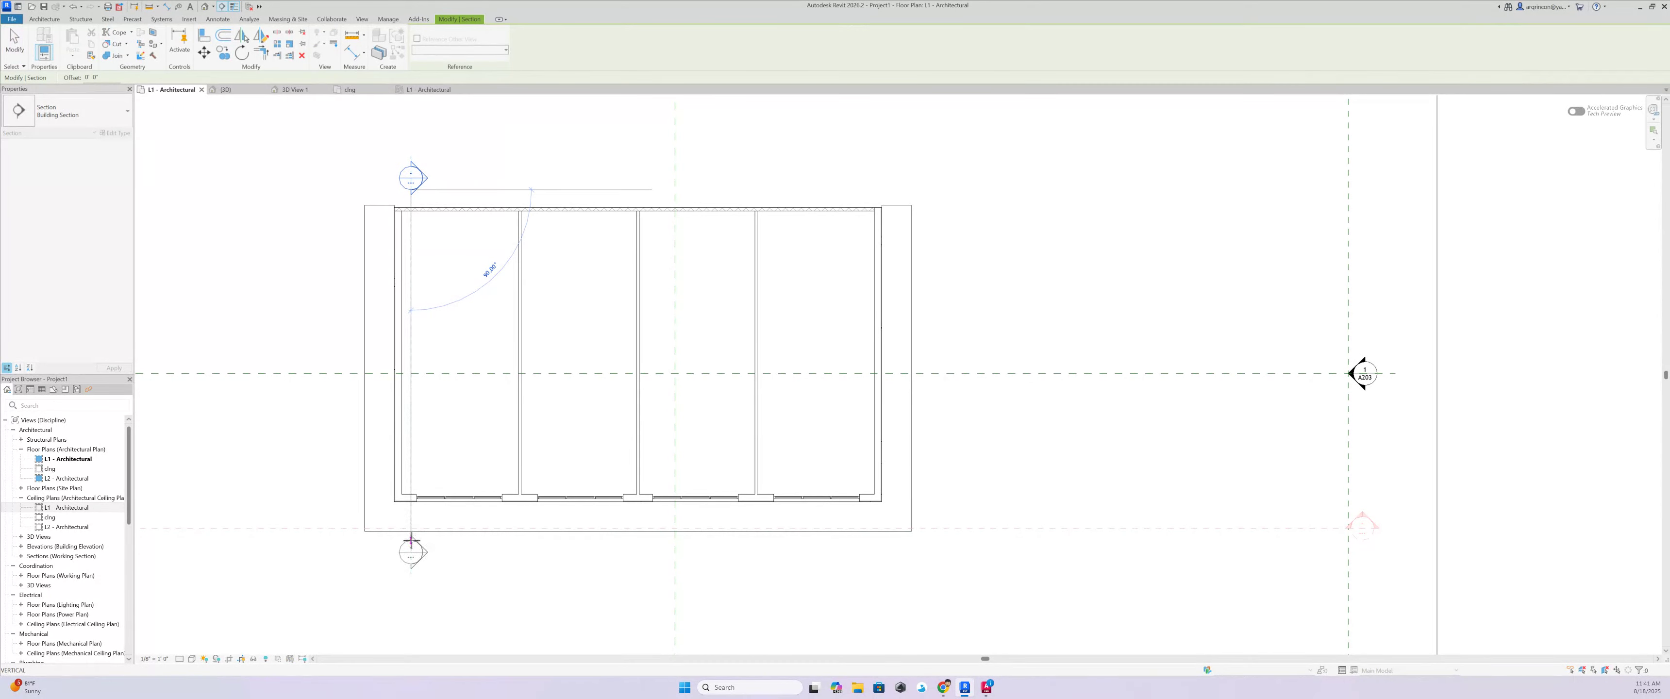
key("Escape")
key("Escape")
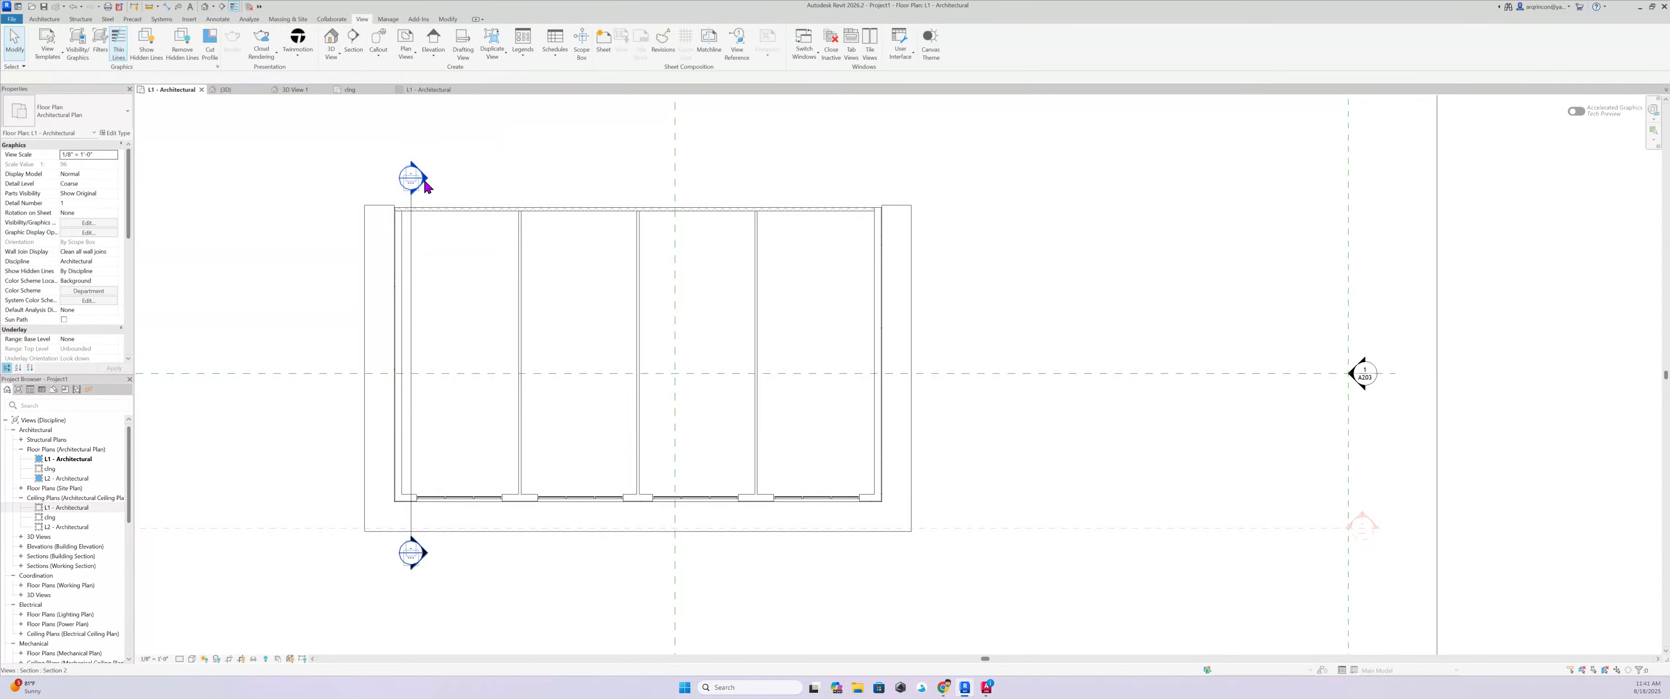
double_click(424, 182)
scroll(791, 433, "up", 2)
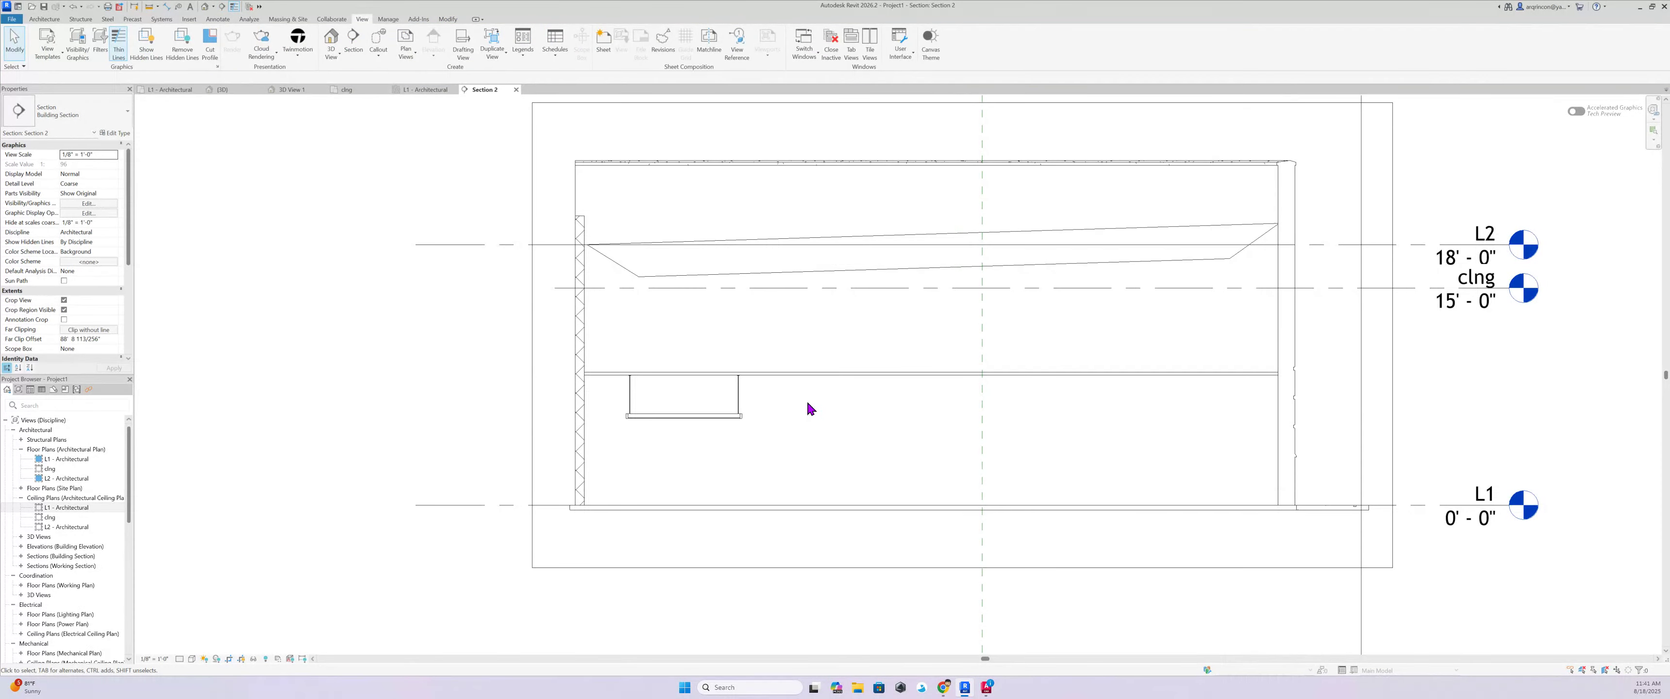
Move the pendant light along the ceiling to the room's opposite end, near the right-hand wall in the section
left_click(805, 374)
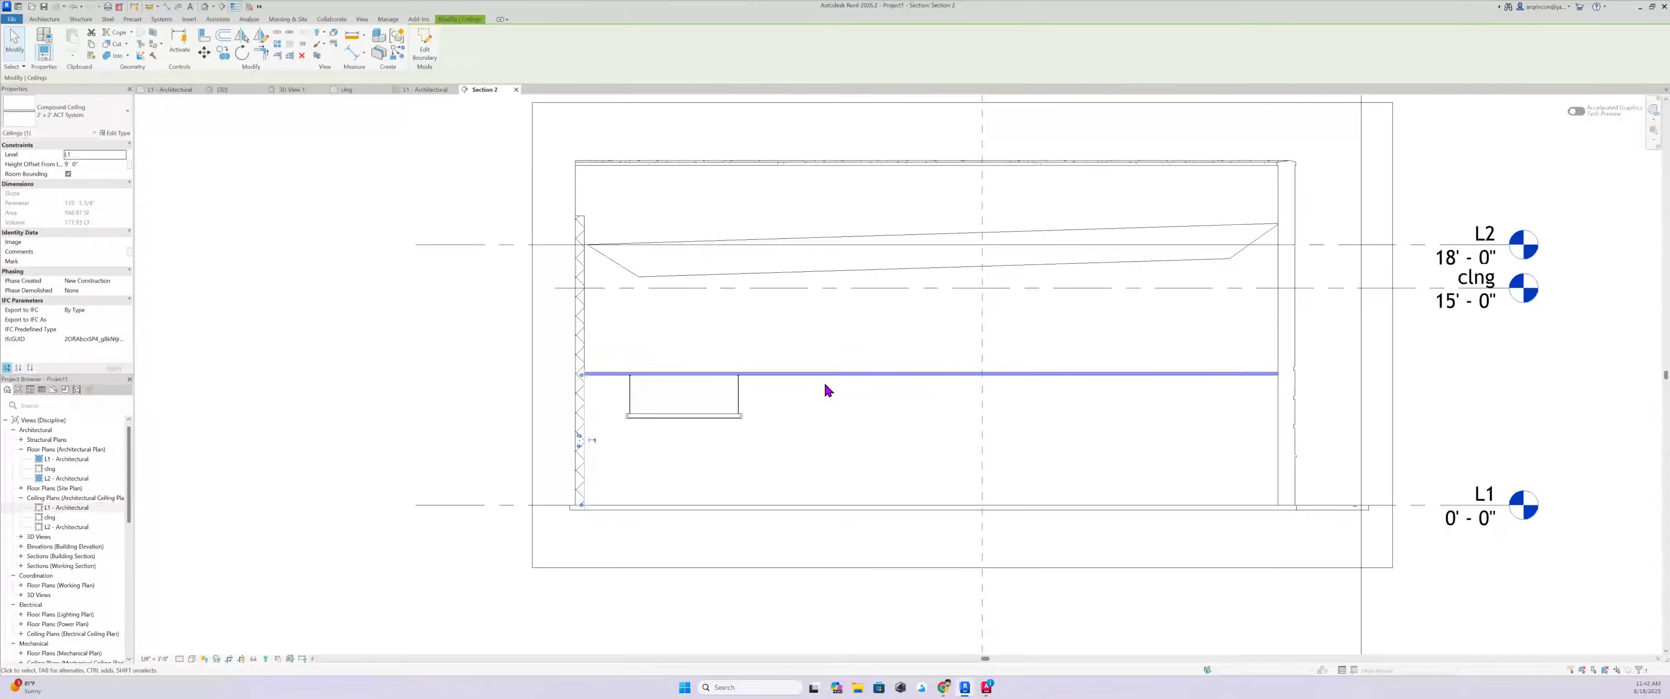
left_click_drag(735, 423, 1193, 437)
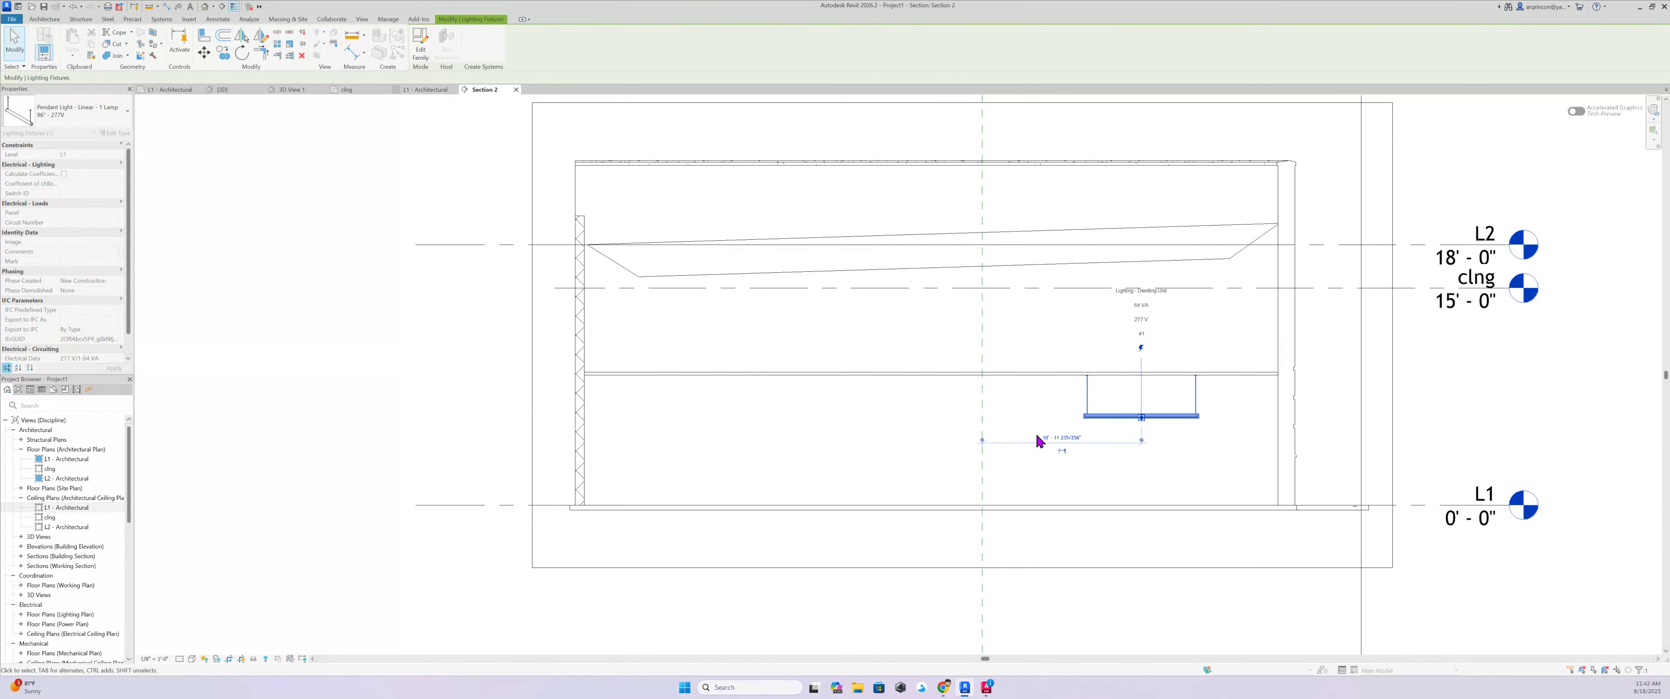
left_click(1002, 425)
Raise the ACT ceiling from its current height to just below the roof joist and set the section's detail level to Fine
left_click(1050, 376)
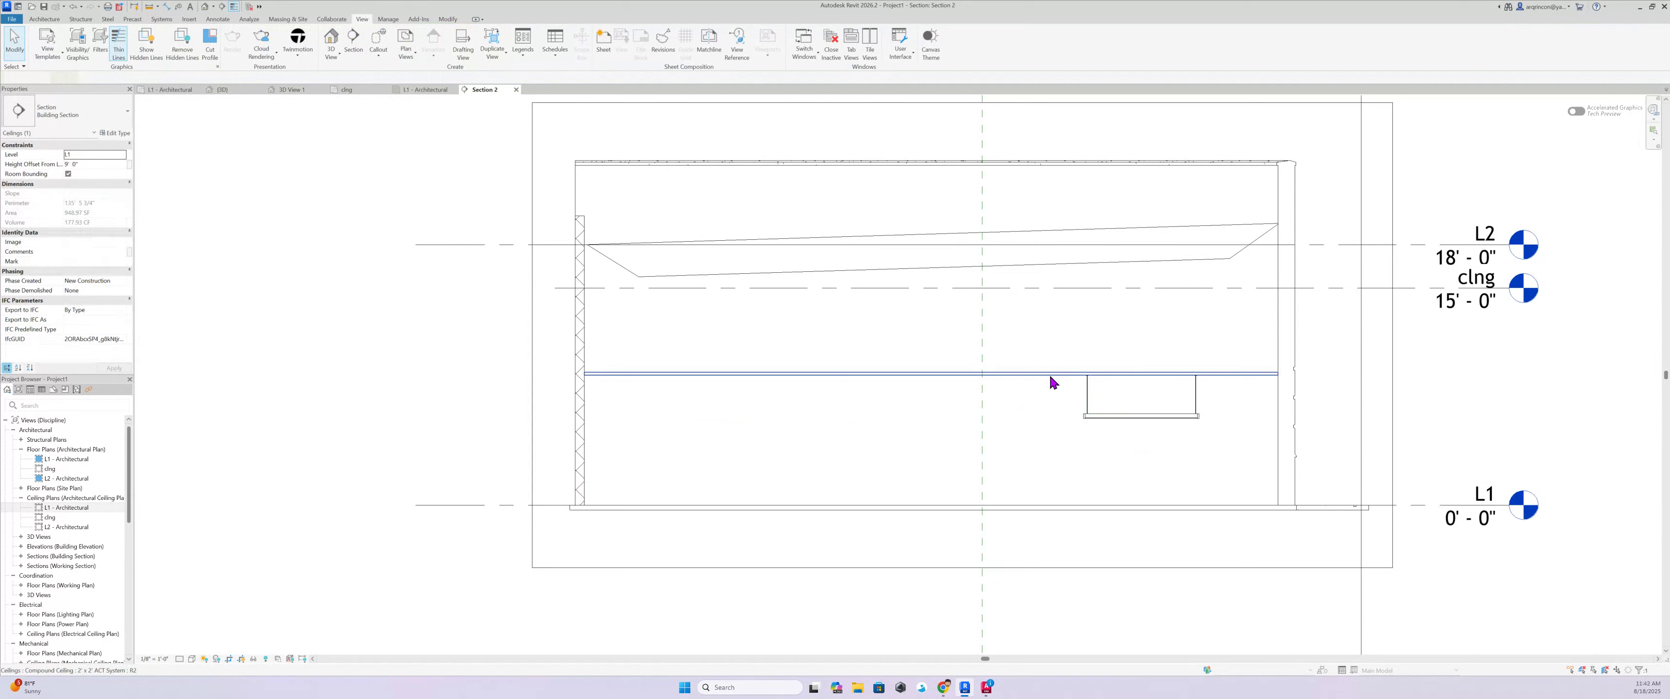
left_click_drag(1050, 382, 1117, 273)
scroll(1229, 269, "up", 5)
left_click(179, 659)
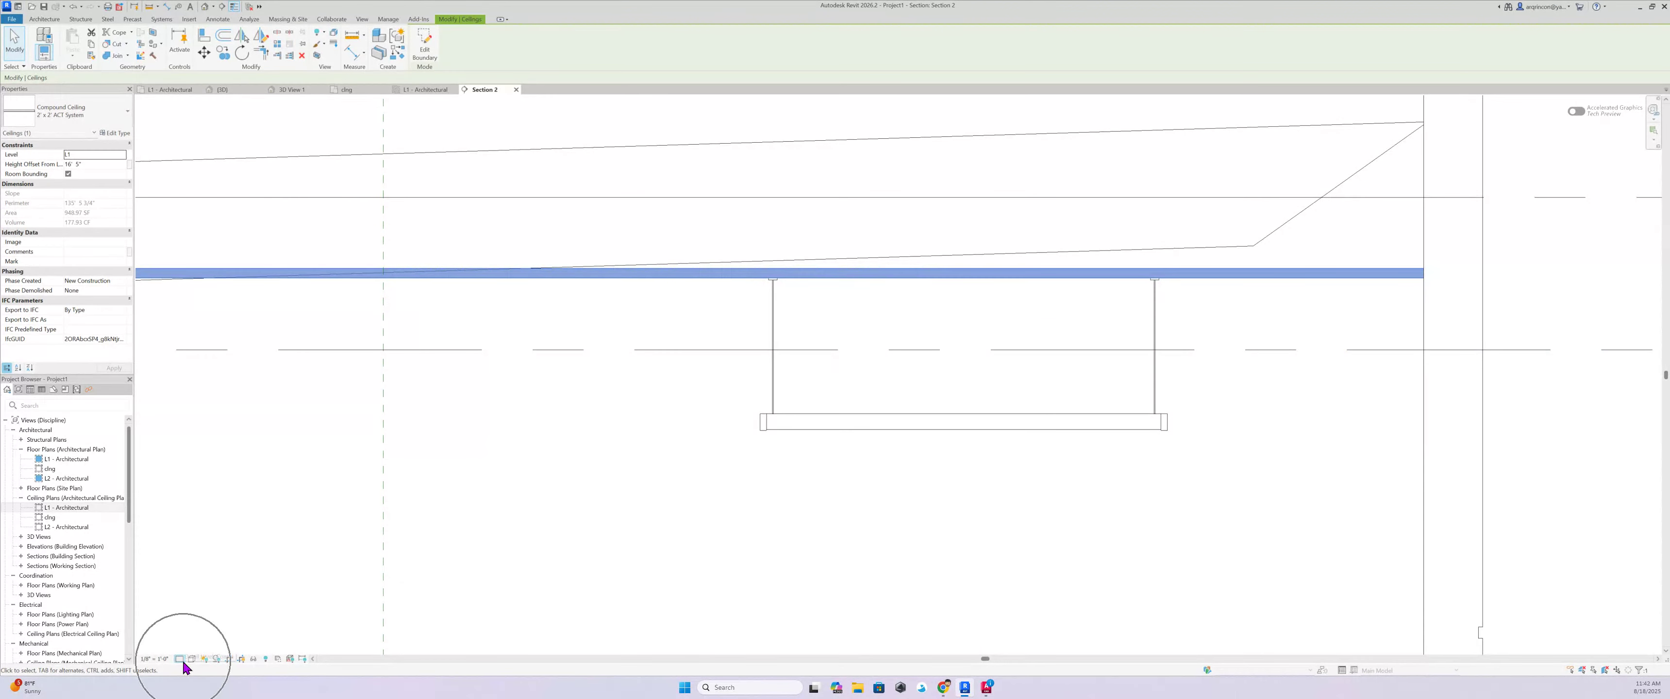
left_click(185, 649)
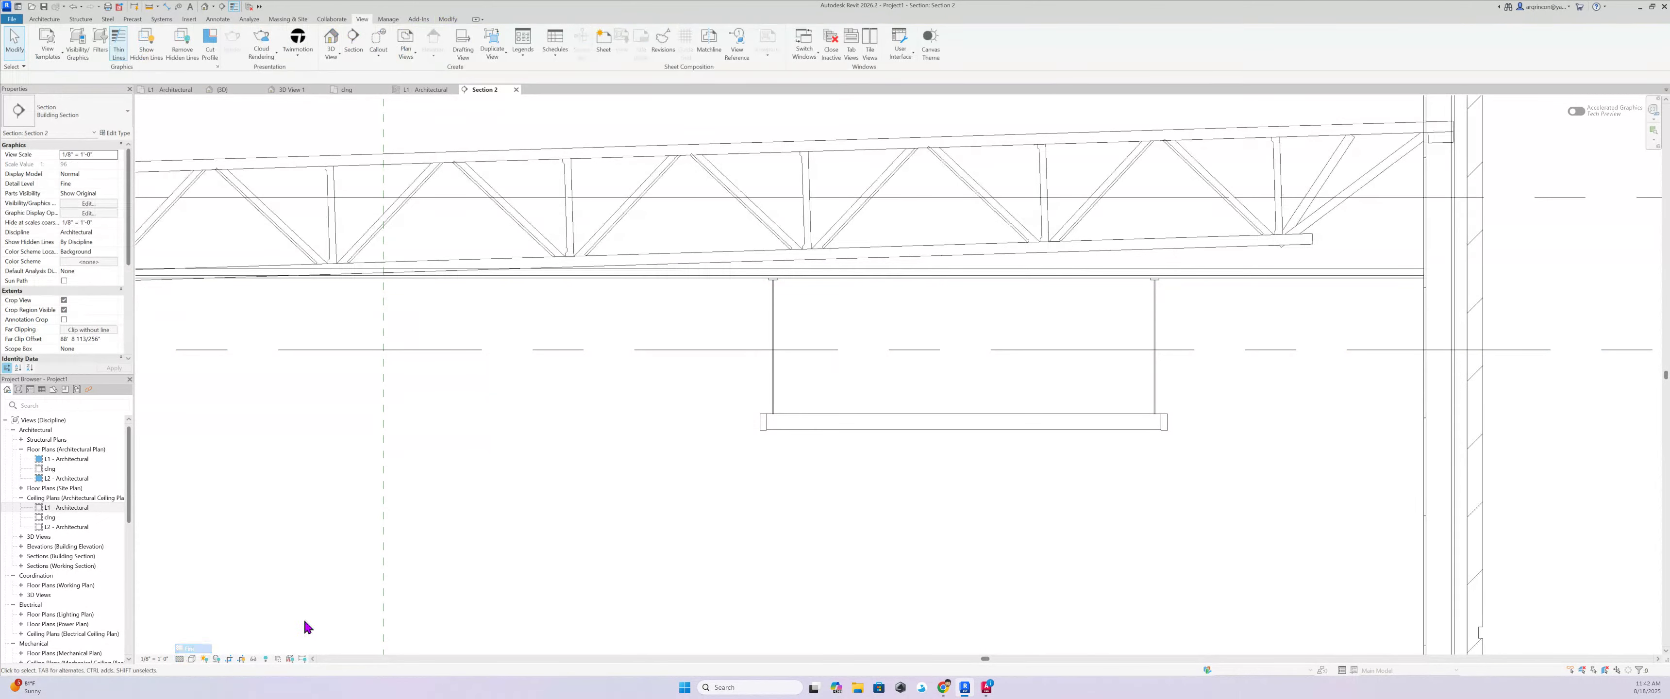
Nudge the ceiling up against the joist's bottom chord above the pendant, to a height offset of 16' 8 1/2"
left_click(1182, 279)
left_click_drag(1182, 278, 1182, 273)
key("Up")
key("Up")
key("Up")
key("Up")
key("Up")
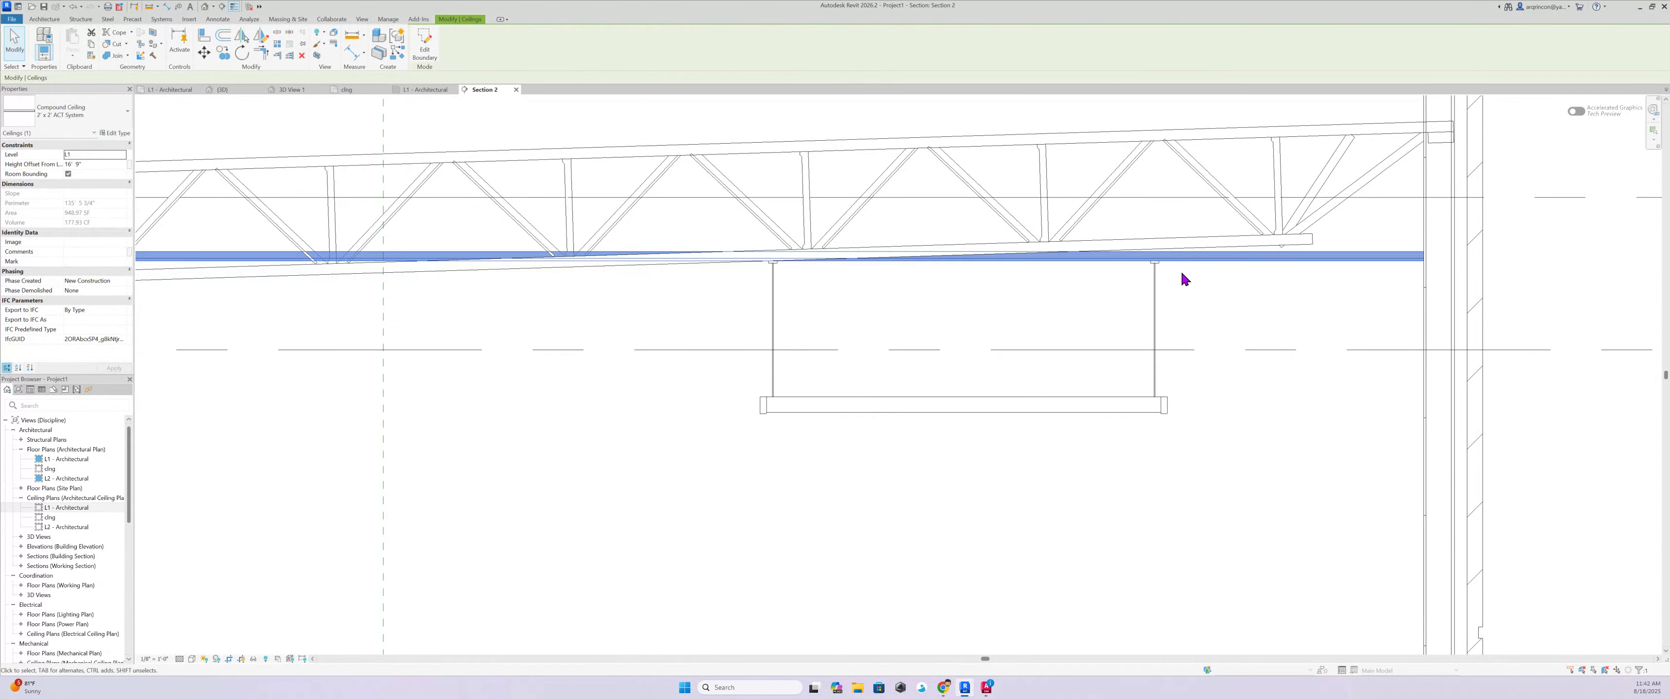
key("Down")
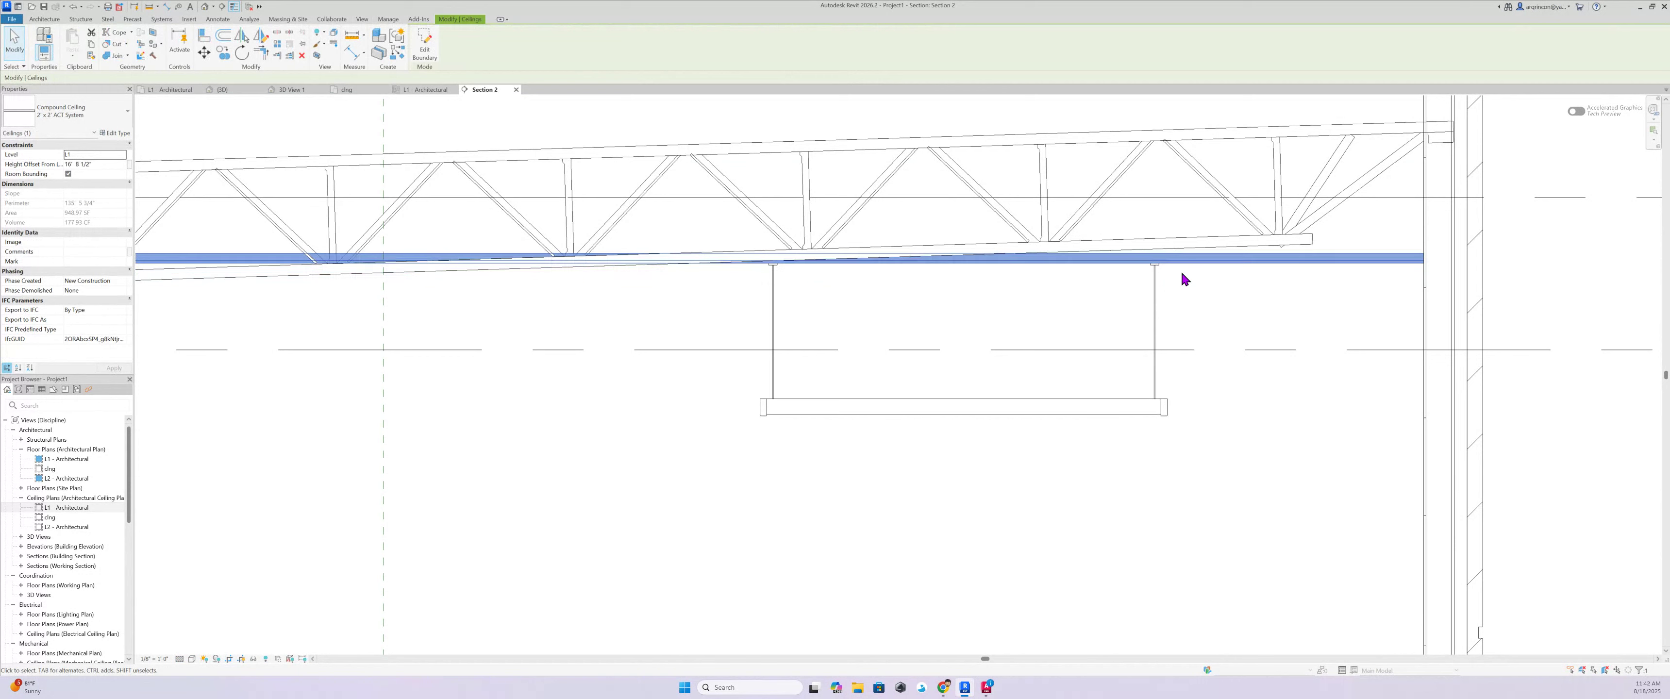
left_click(981, 313)
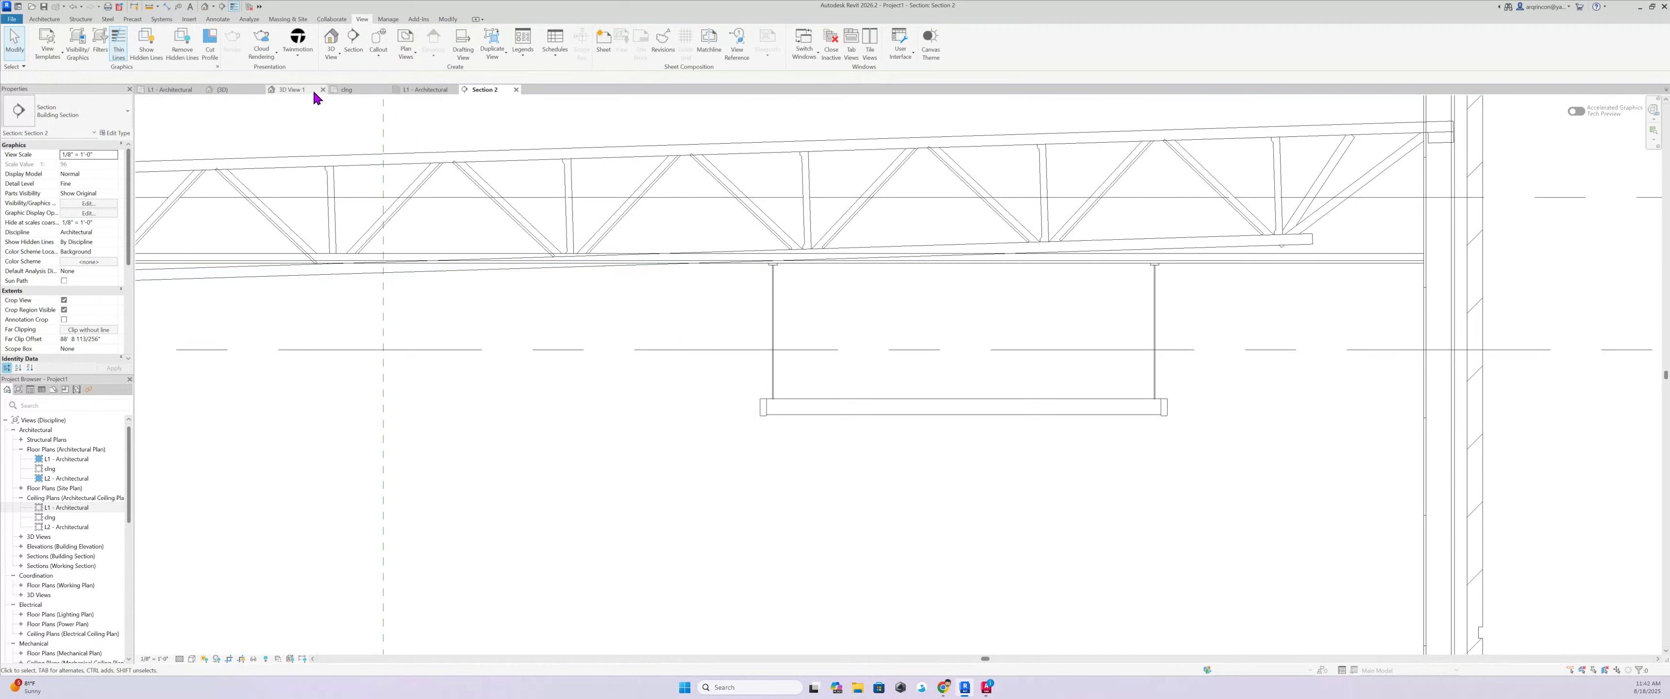
Close the clng floor plan view and switch to the L1 - Architectural ceiling plan
left_click(361, 94)
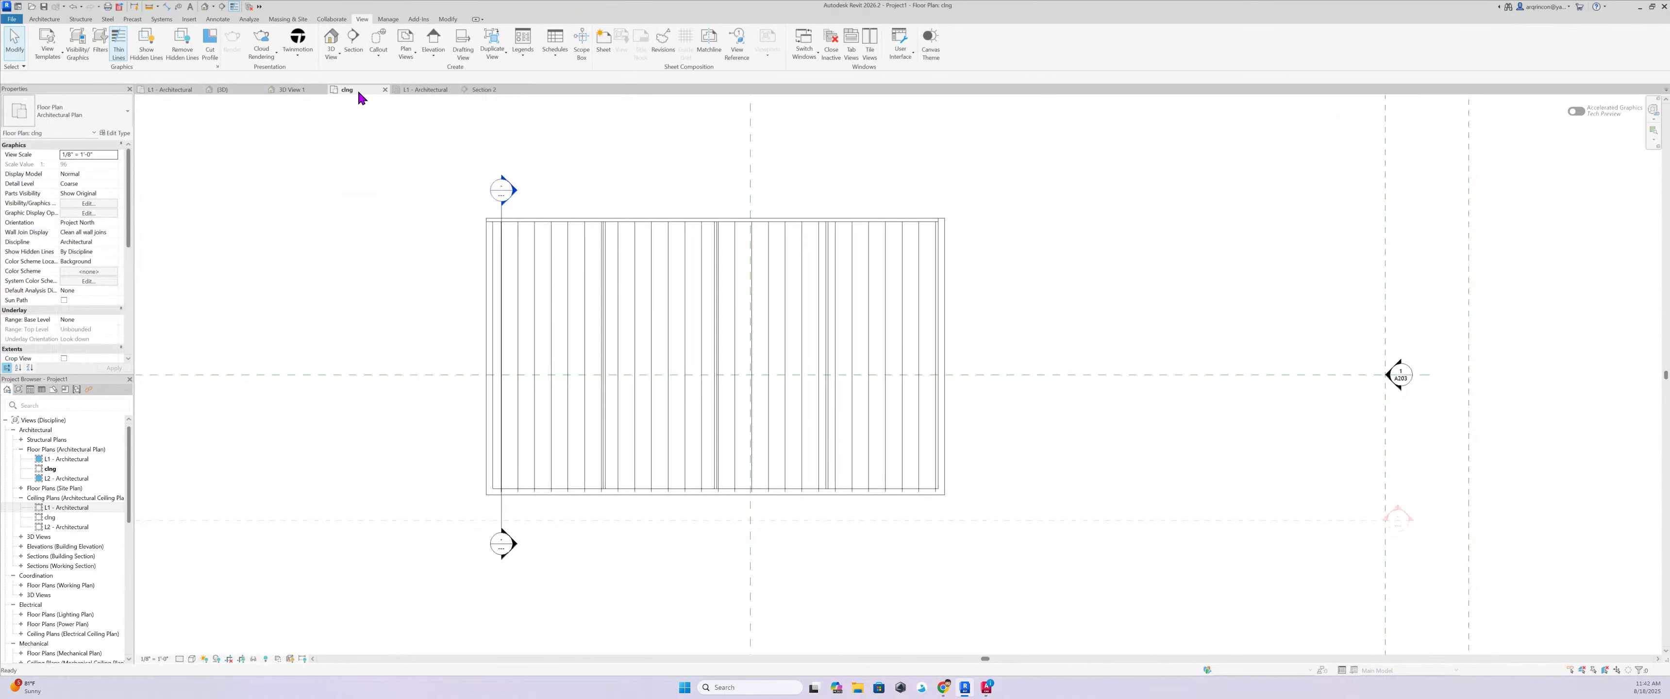
left_click(385, 90)
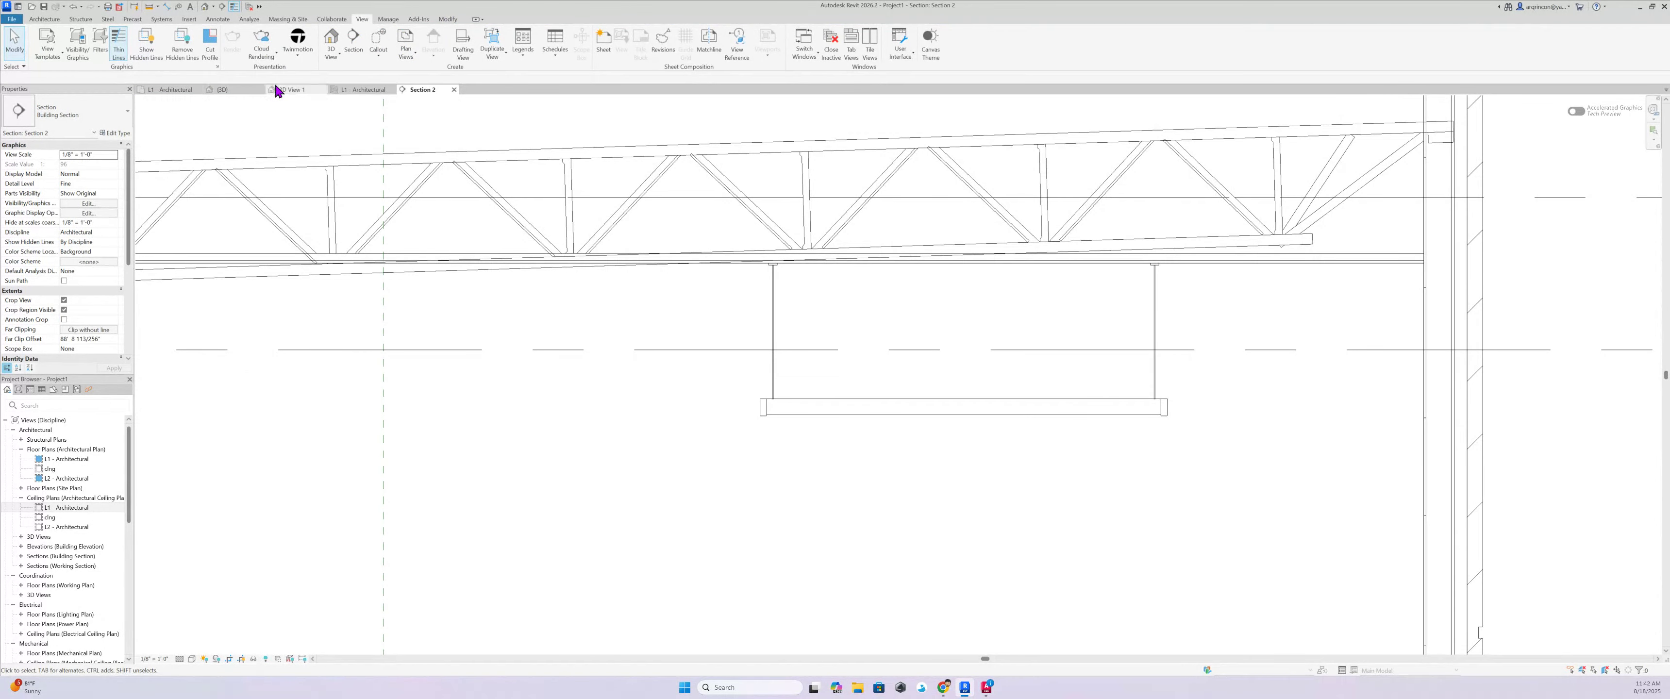
left_click(363, 90)
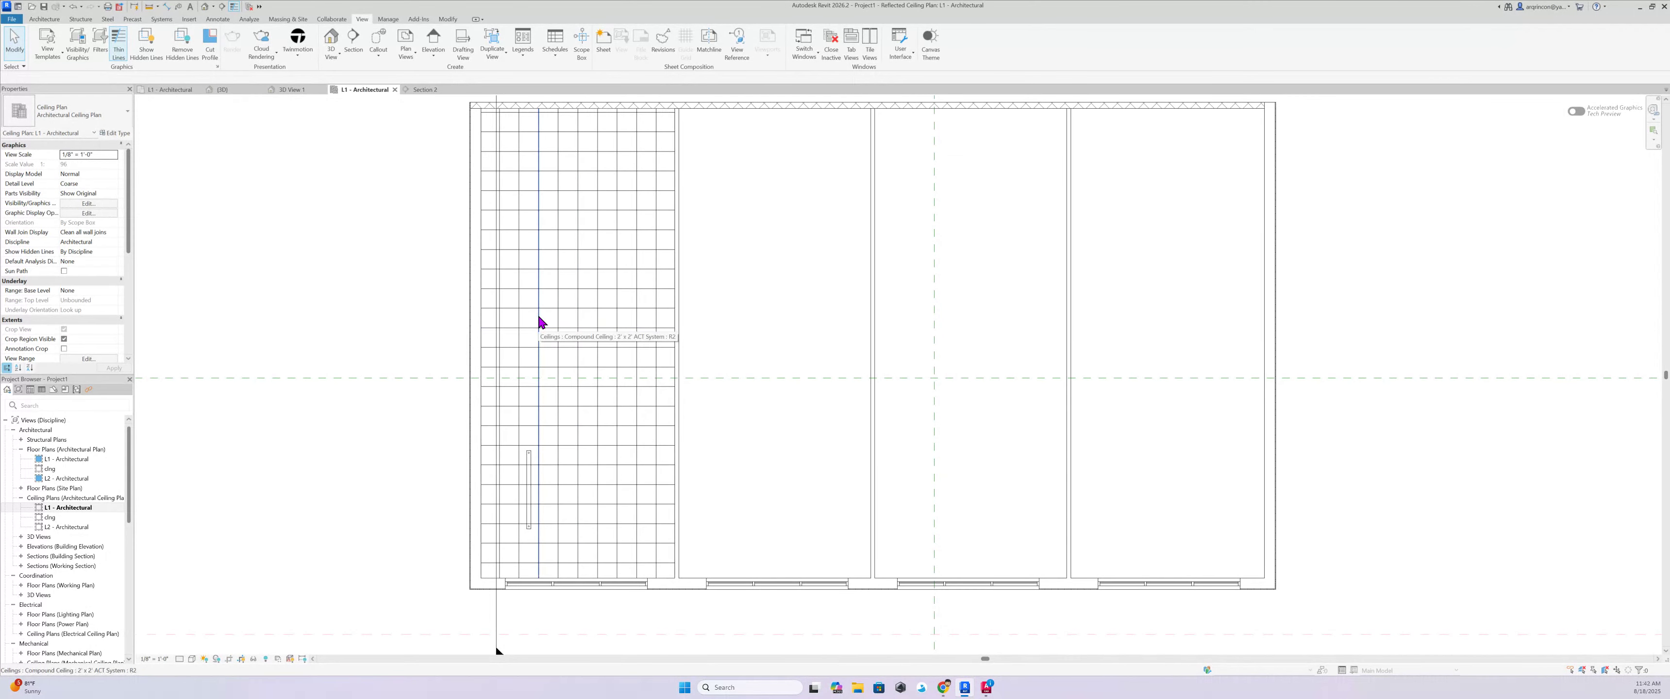
Edit the ACT ceiling's boundary, pulling all four edges in to a small rectangle around the pendant light's lower end
left_click(540, 321)
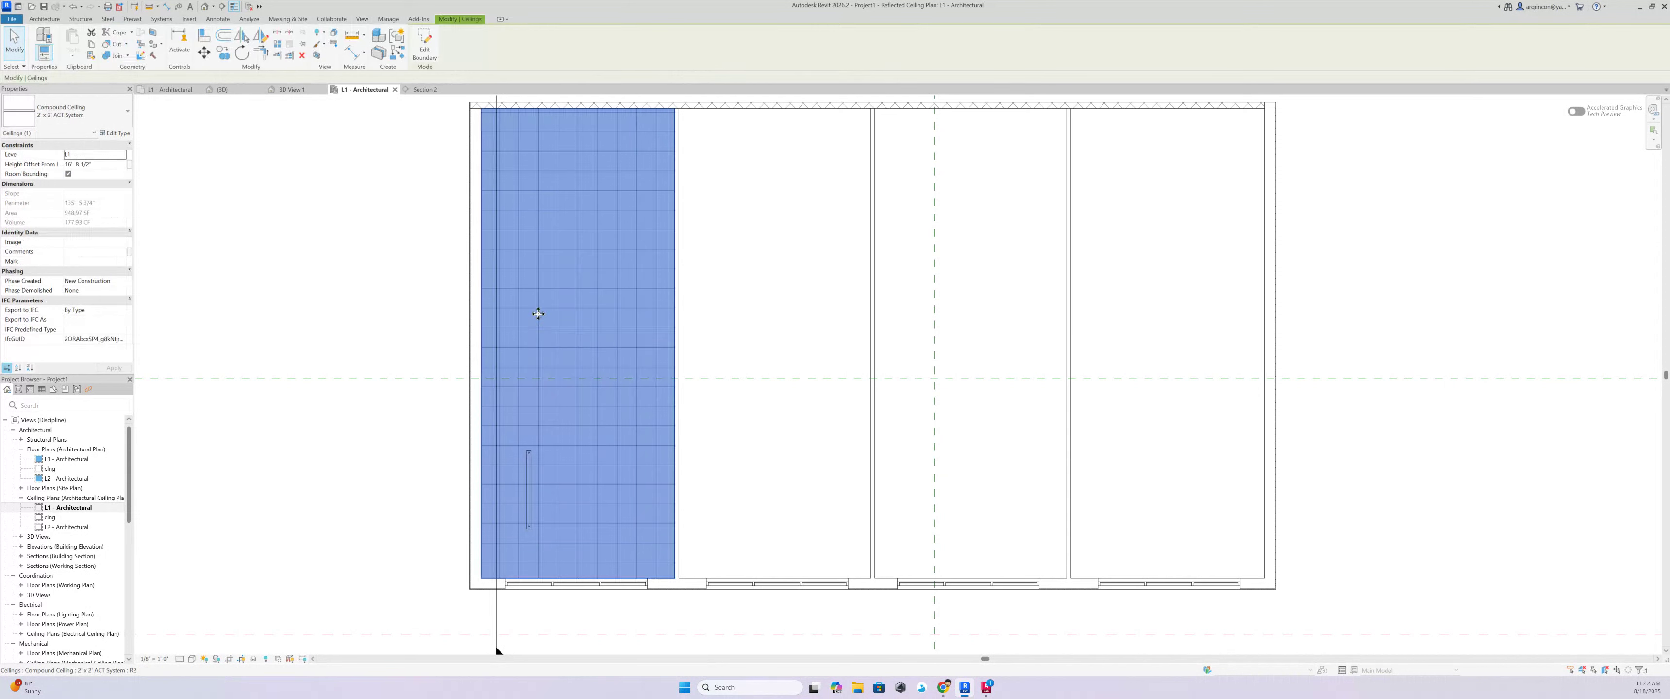
left_click(430, 55)
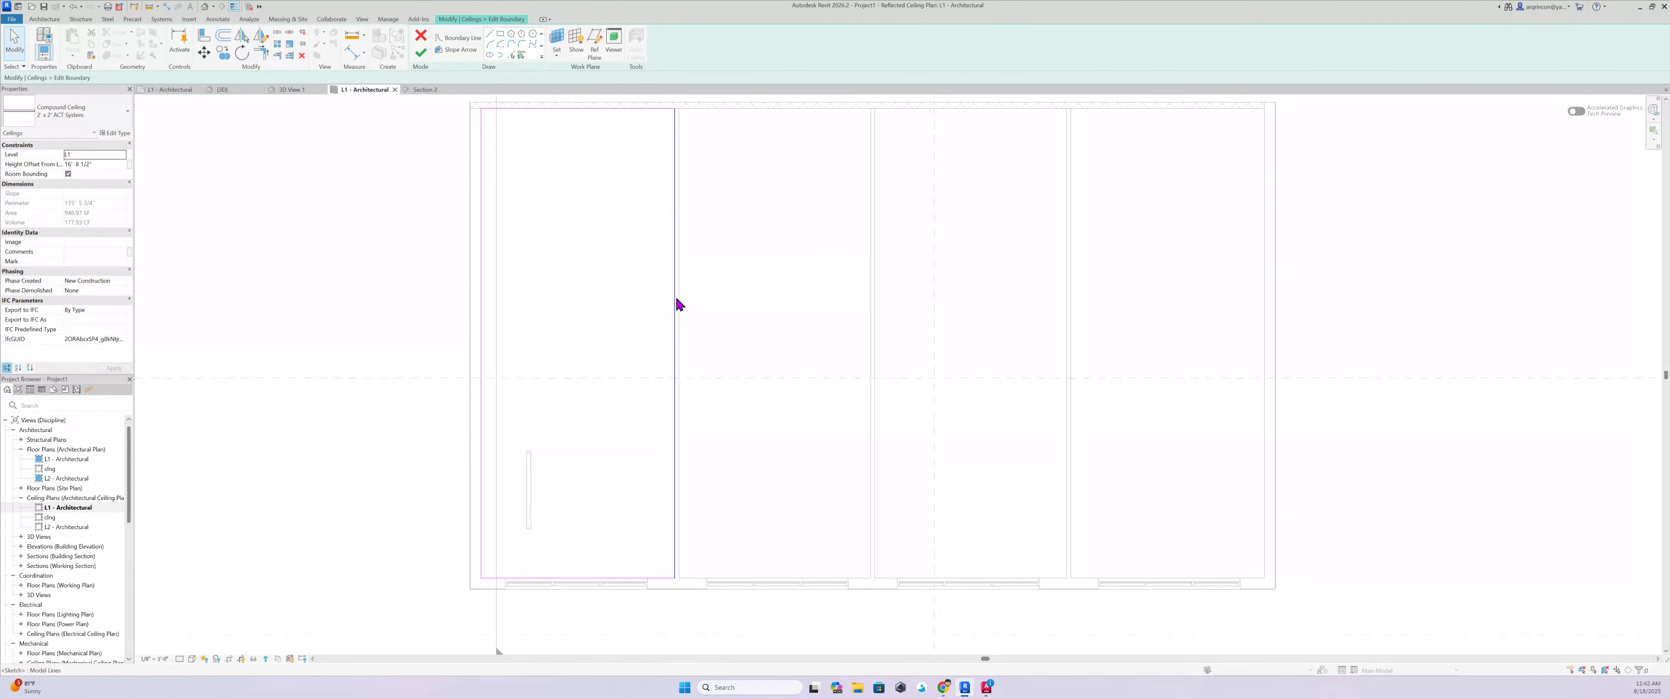
mouse_move(675, 306)
left_mouse_down()
mouse_move(542, 312)
mouse_move(477, 268)
mouse_move(523, 262)
left_mouse_up()
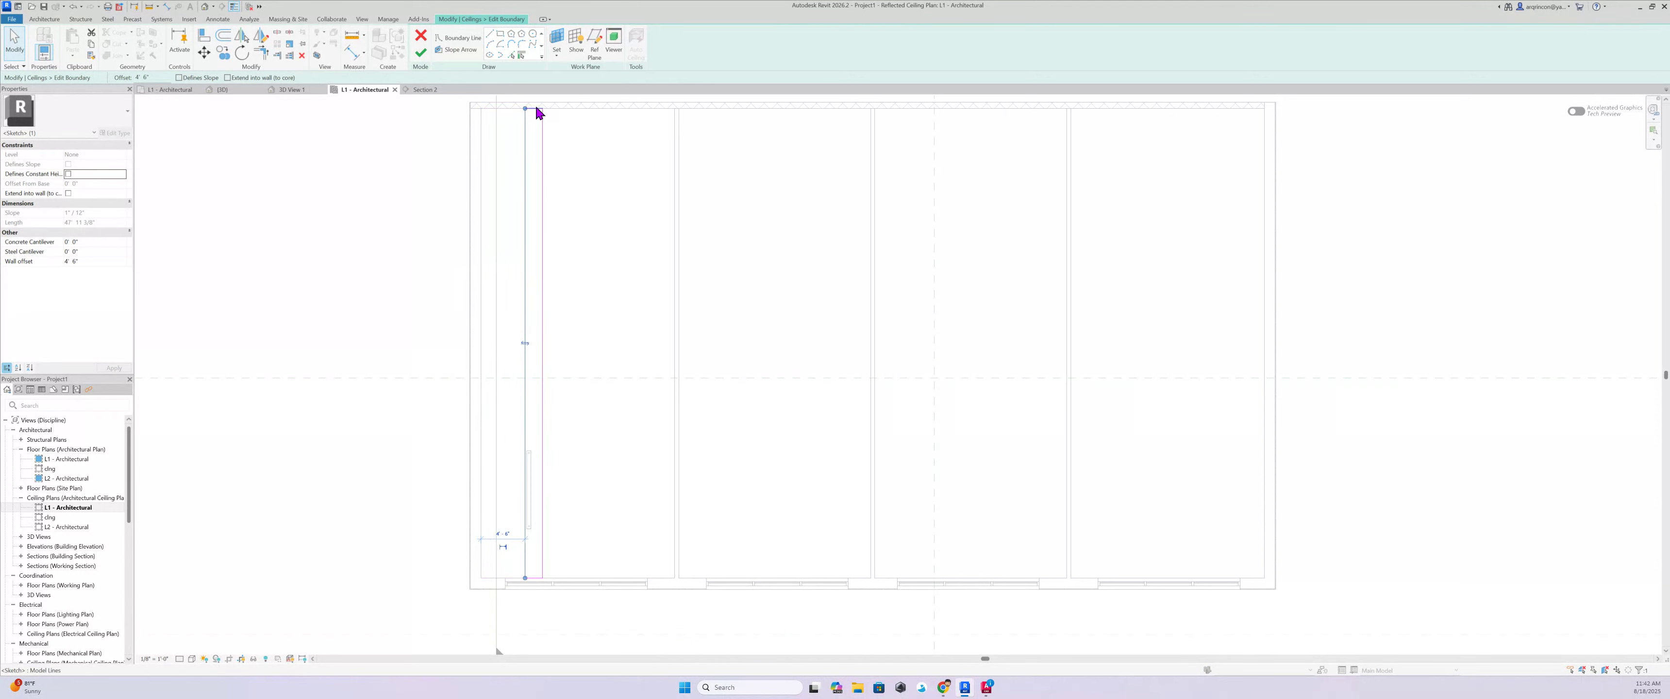
left_click_drag(535, 114, 570, 524)
scroll(571, 524, "up", 5)
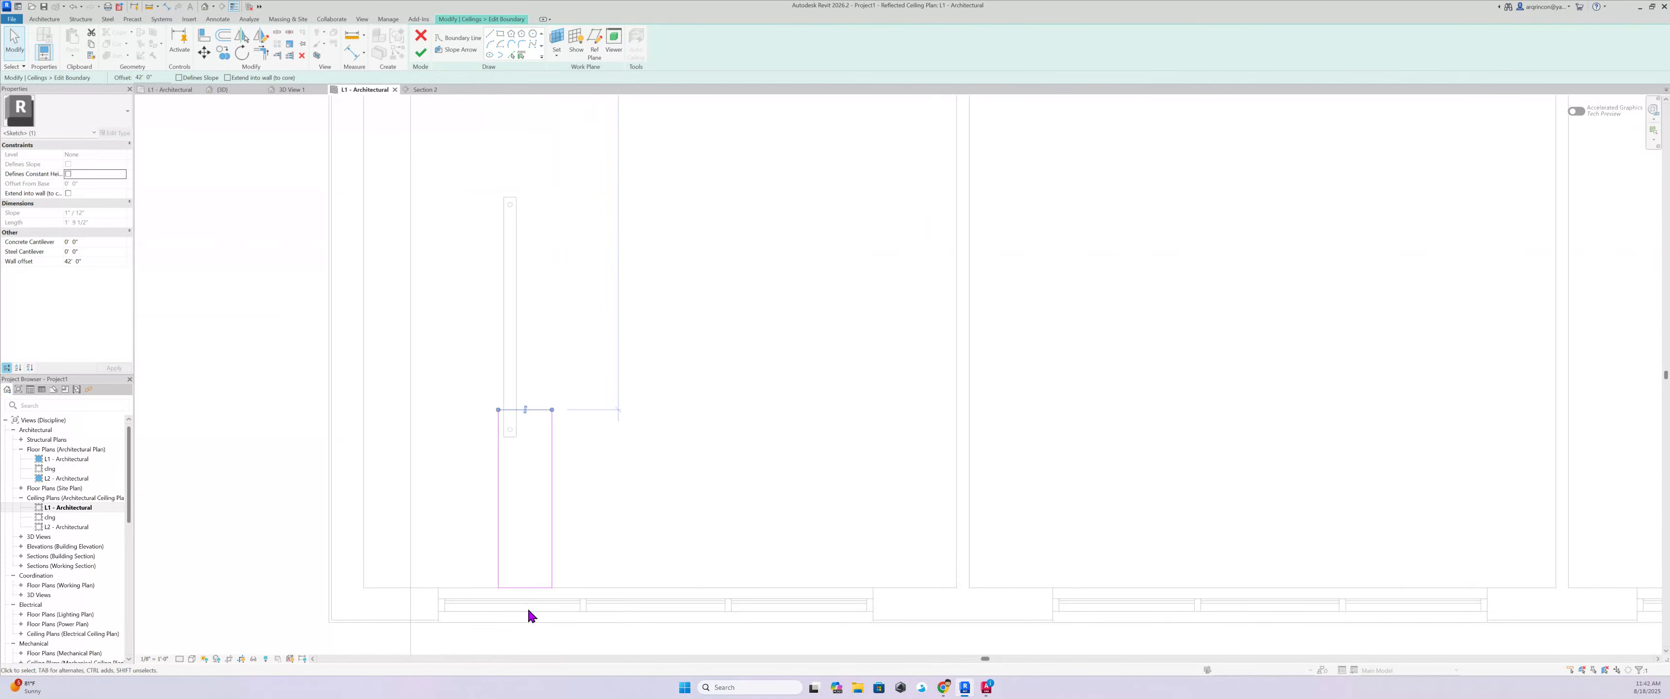
mouse_move(525, 591)
left_mouse_down()
mouse_move(499, 477)
mouse_move(521, 414)
mouse_move(522, 432)
left_mouse_up()
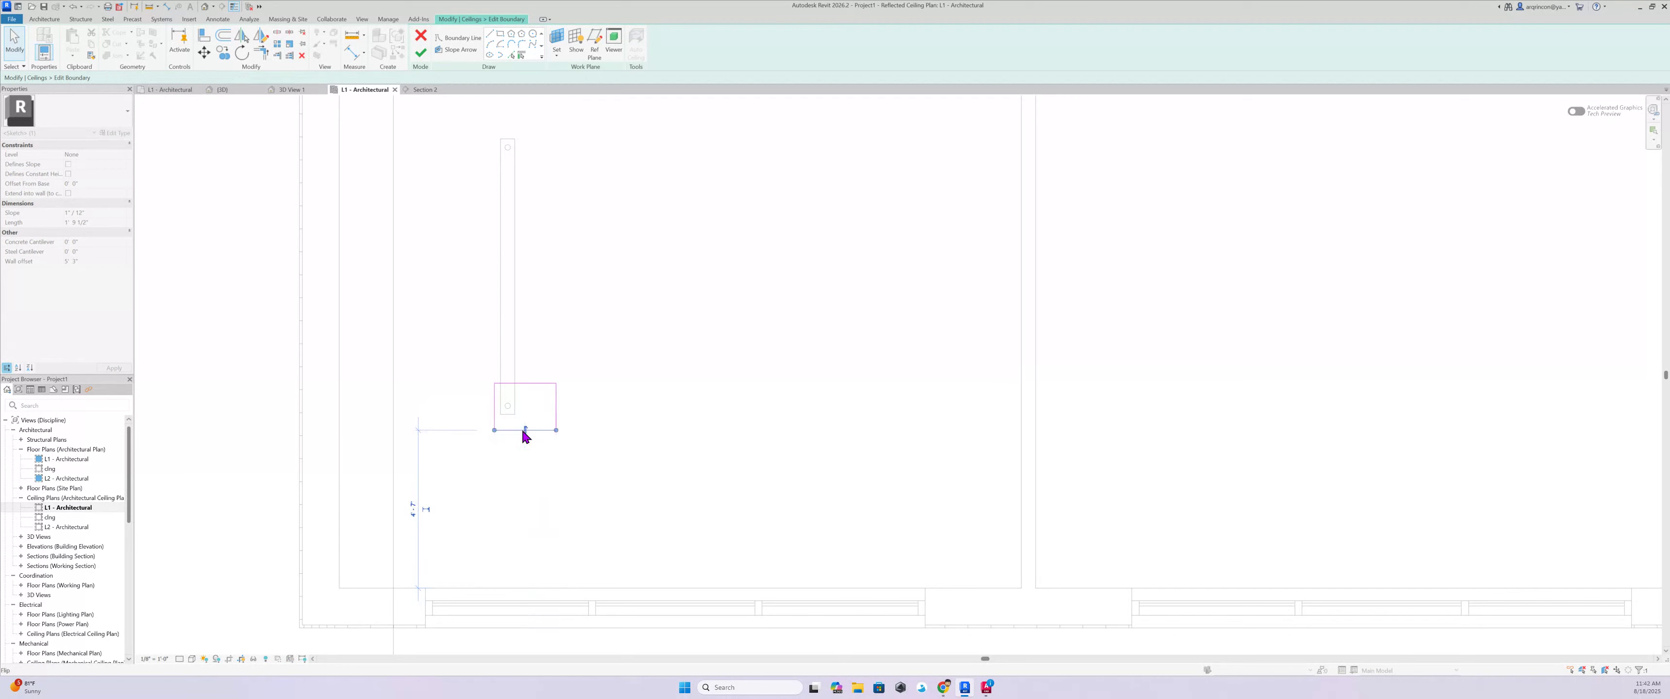
Tighten the boundary to a small near-square around the pendant's lower mounting canopy and finish the ceiling sketch
scroll(522, 433, "up", 3)
scroll(549, 413, "up", 2)
left_click_drag(600, 388, 491, 409)
left_click(415, 444)
left_click(468, 472)
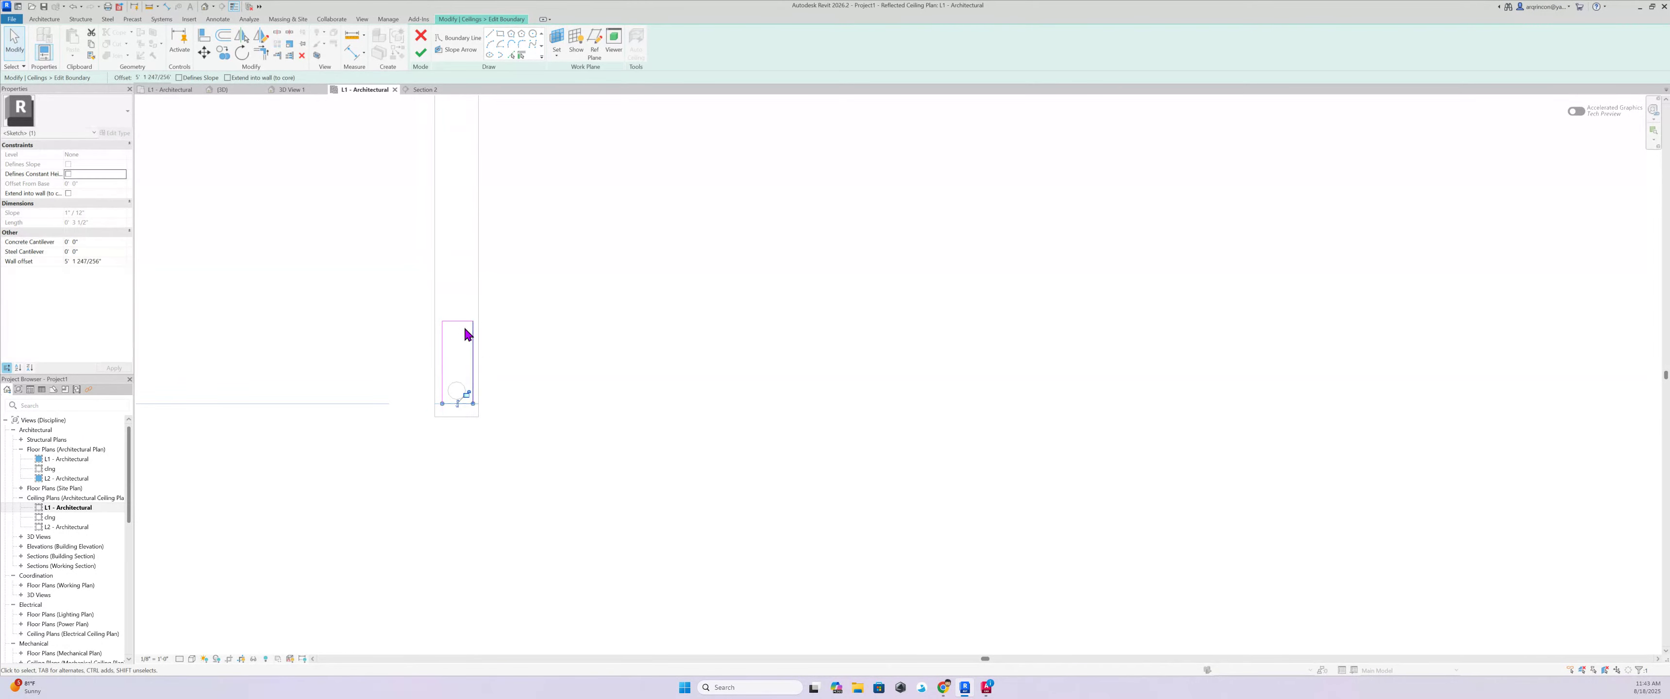
left_click_drag(462, 324, 462, 373)
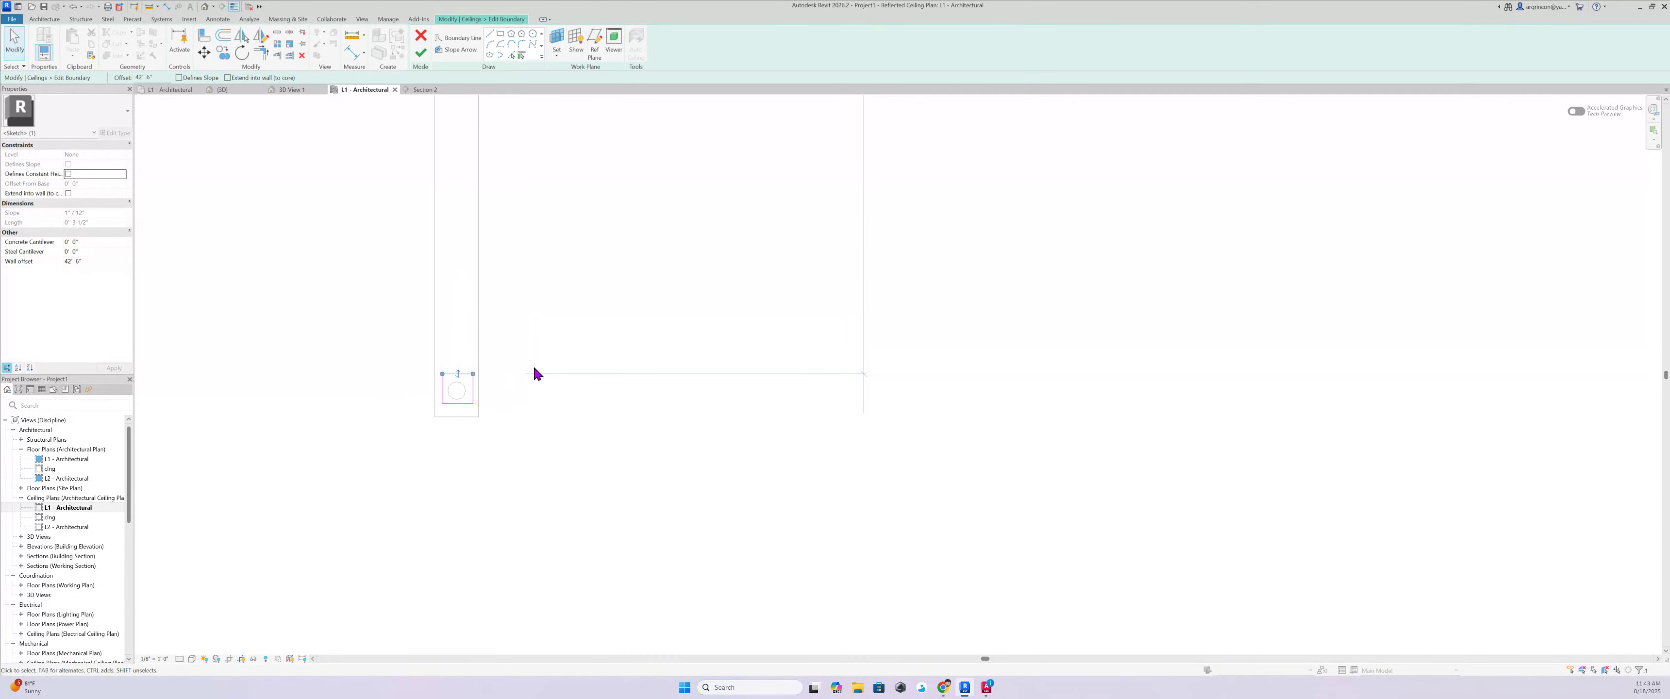
left_click(564, 332)
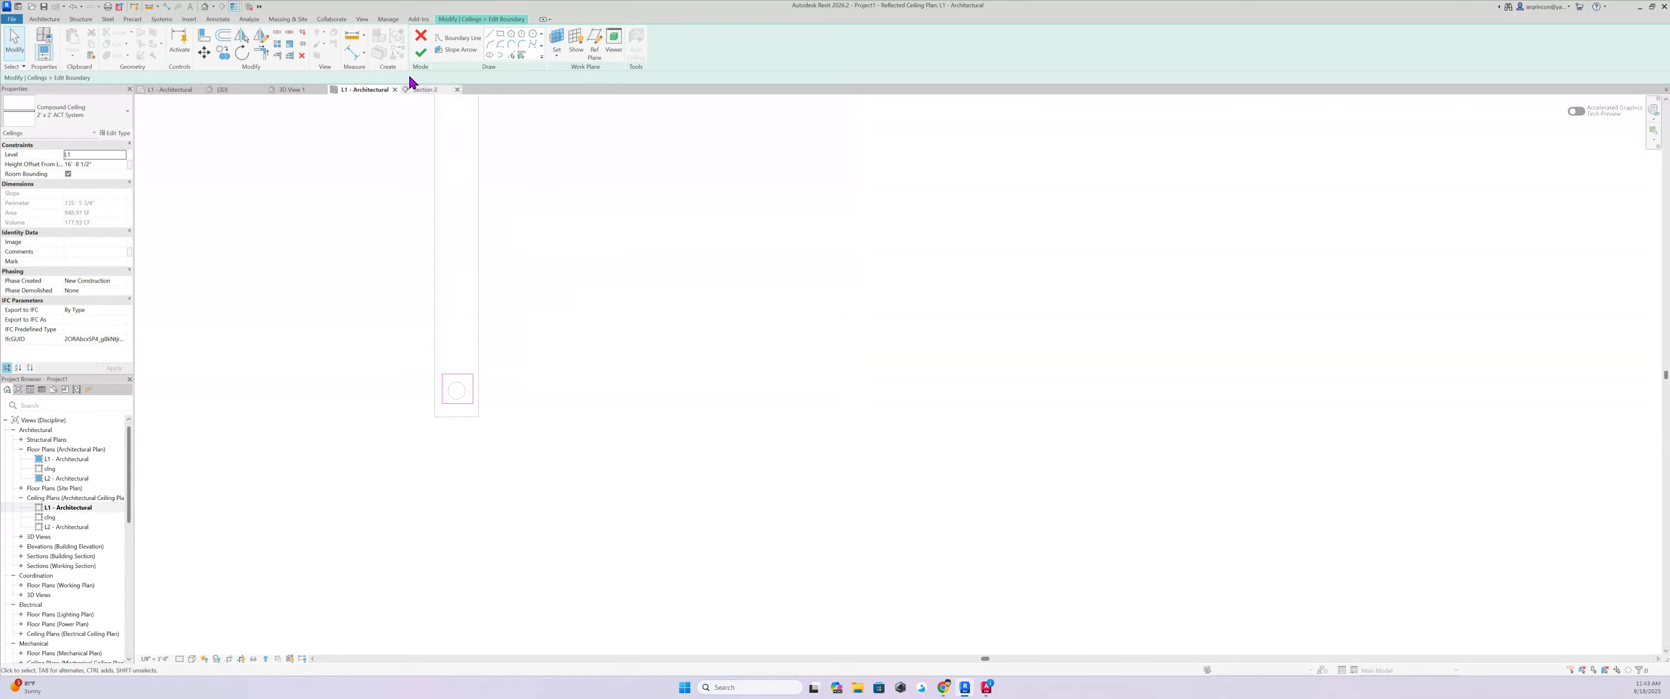
left_click(421, 55)
left_click(708, 279)
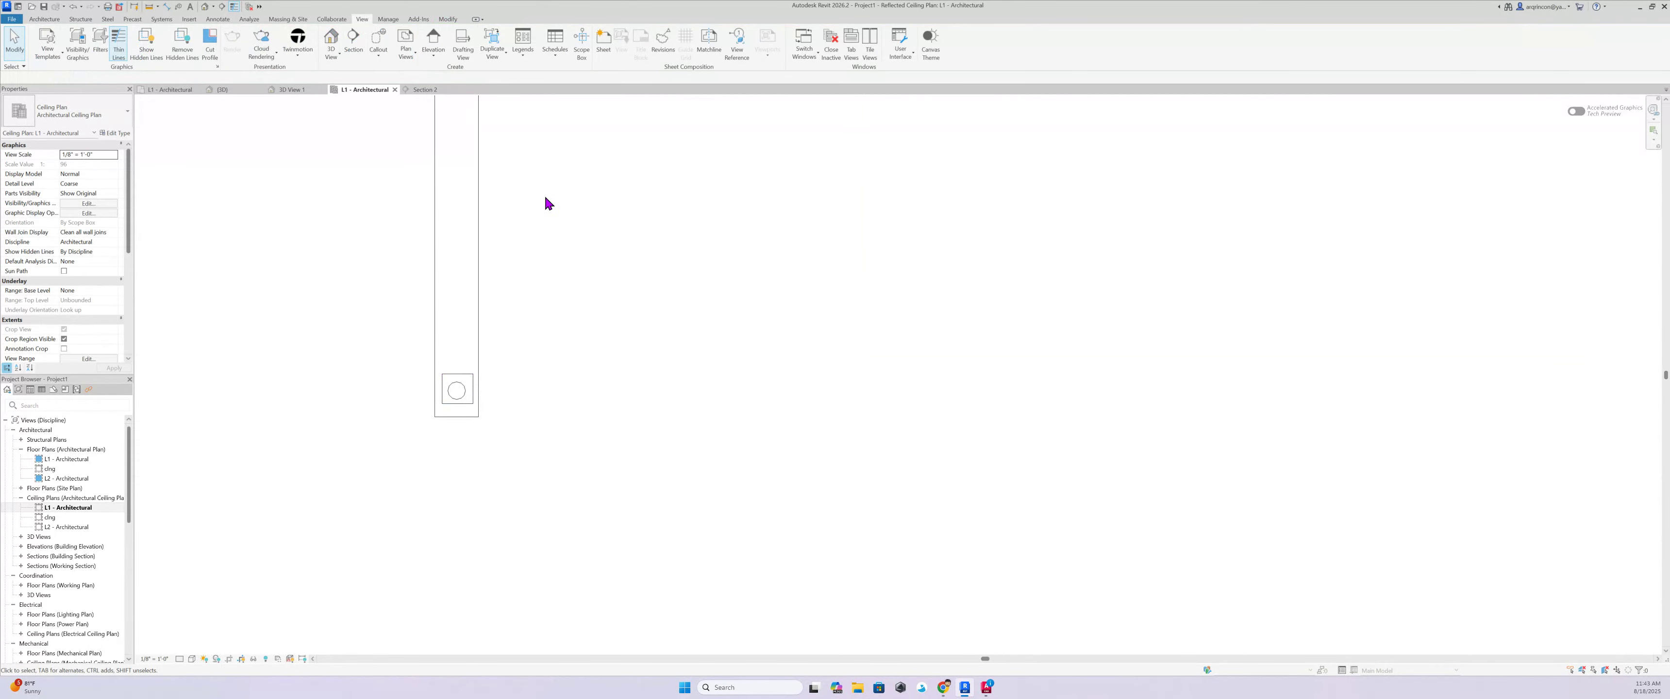
In Section 2, nudge the small ceiling piece up toward the joist's bottom chord, to a height offset of 16' 9"
left_click(428, 90)
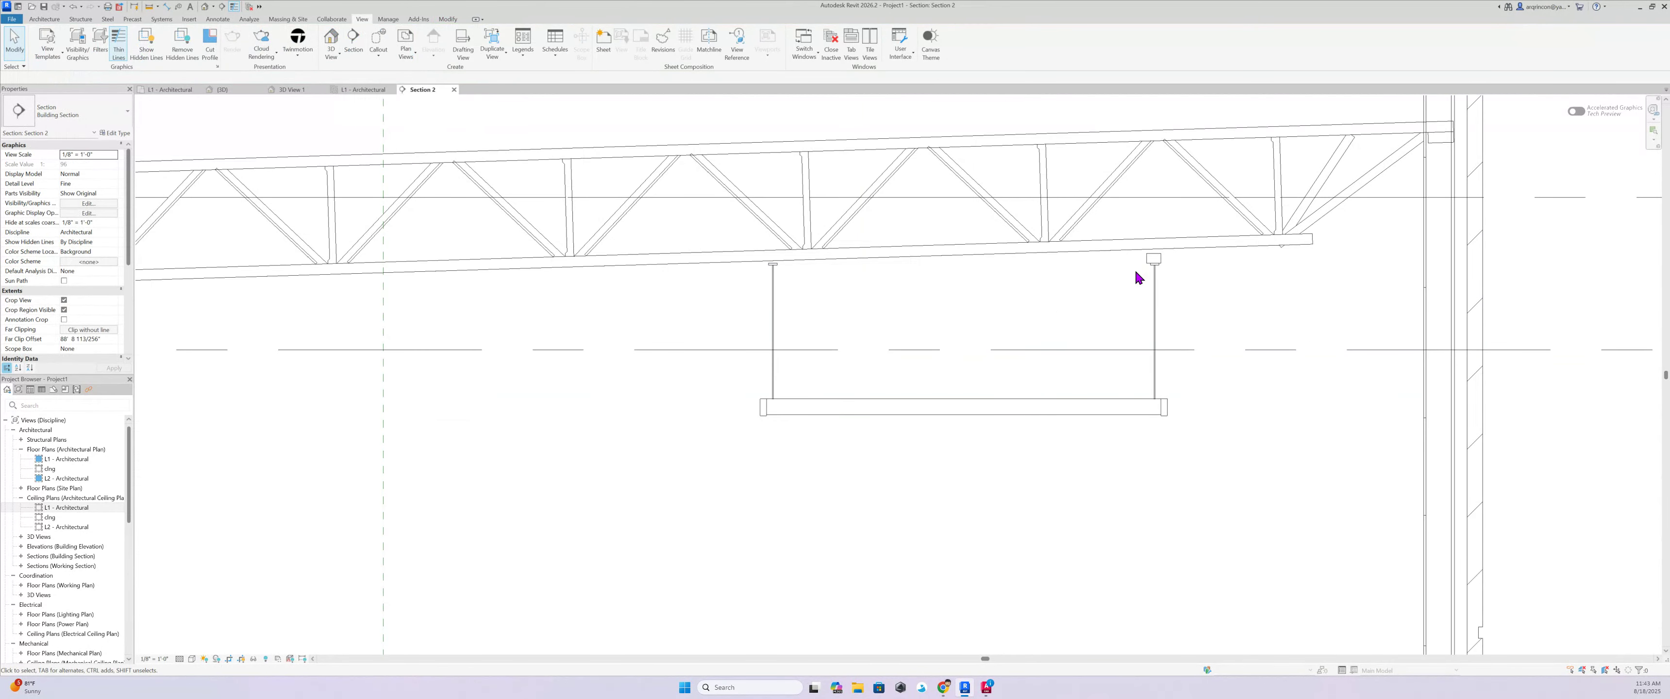
scroll(1139, 278, "up", 3)
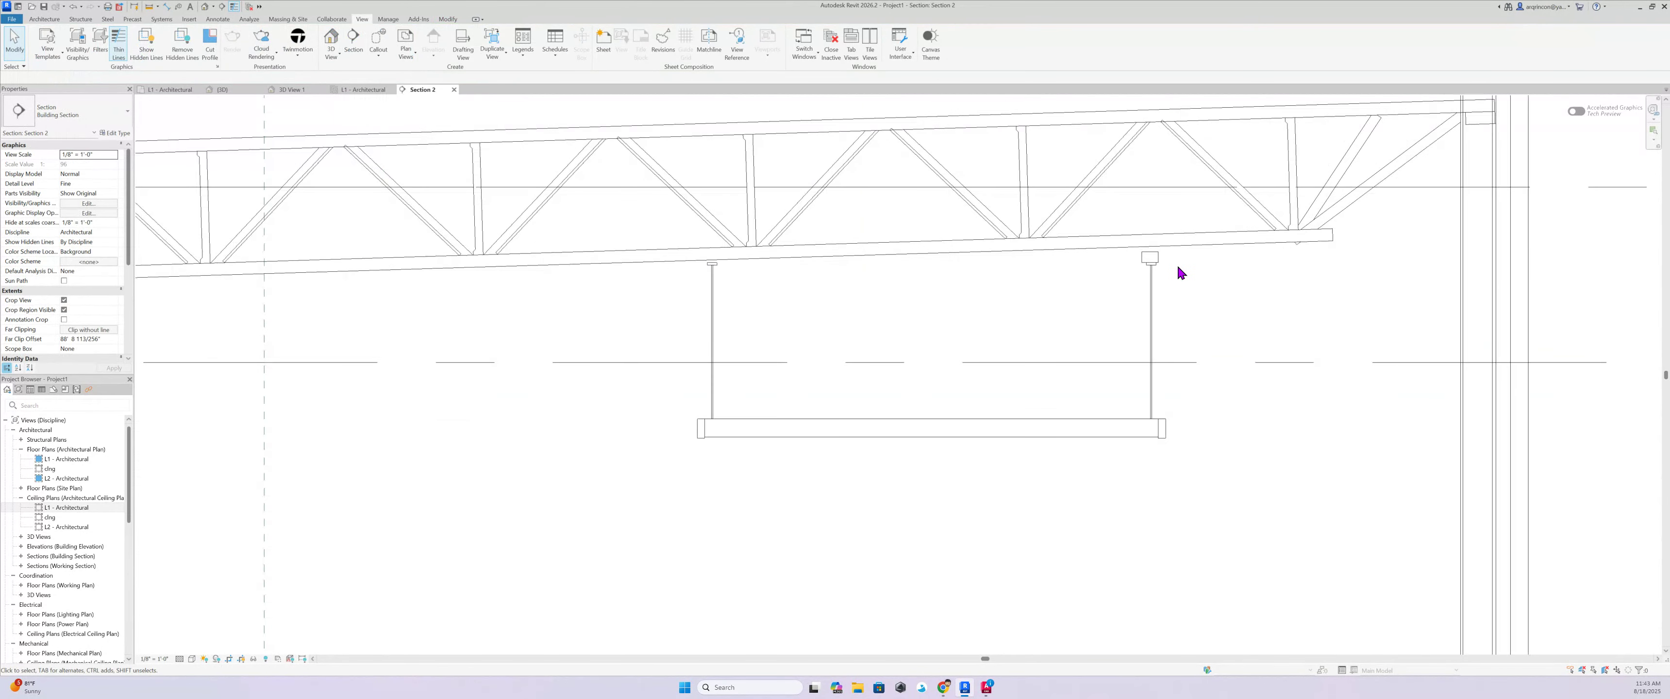
left_click(1151, 257)
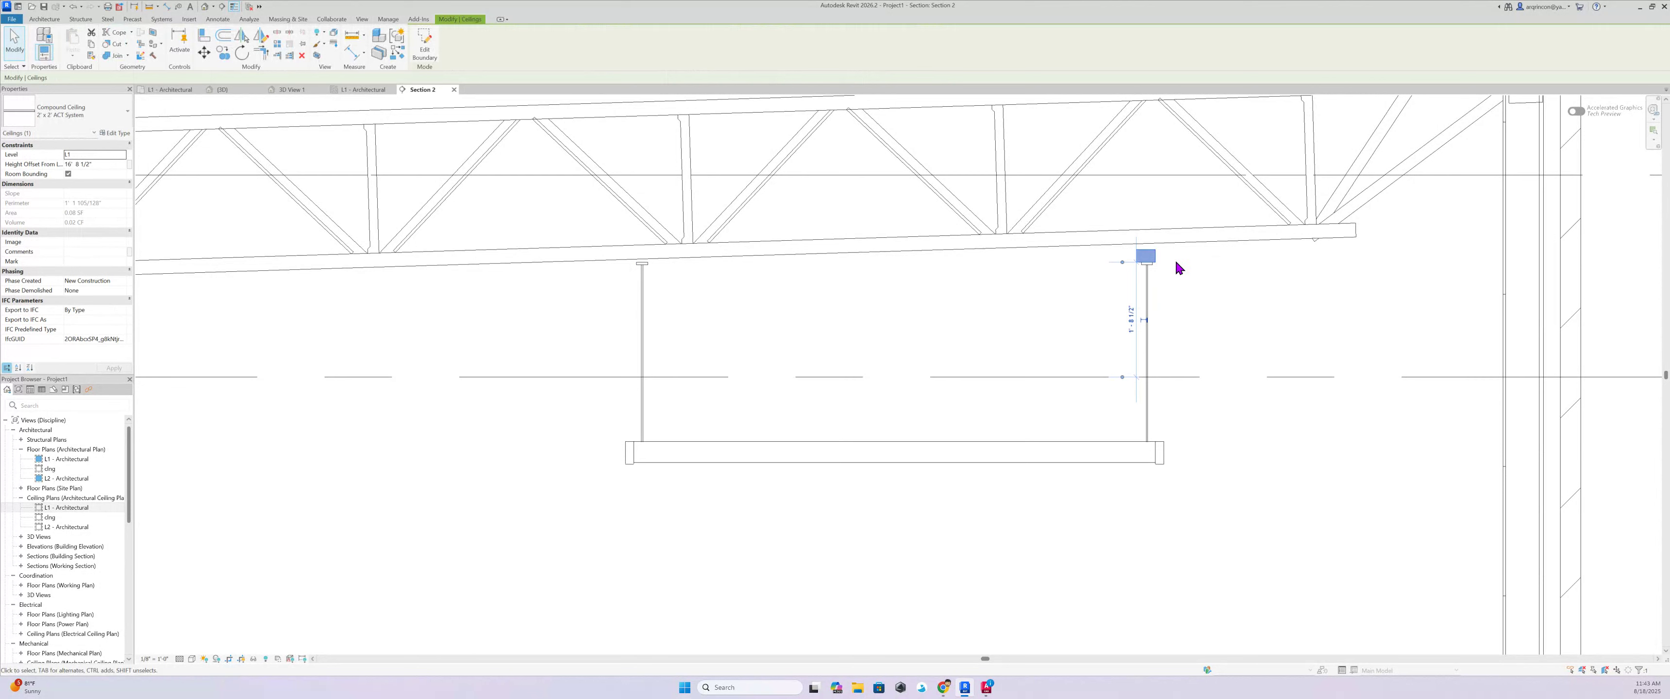
key("Up")
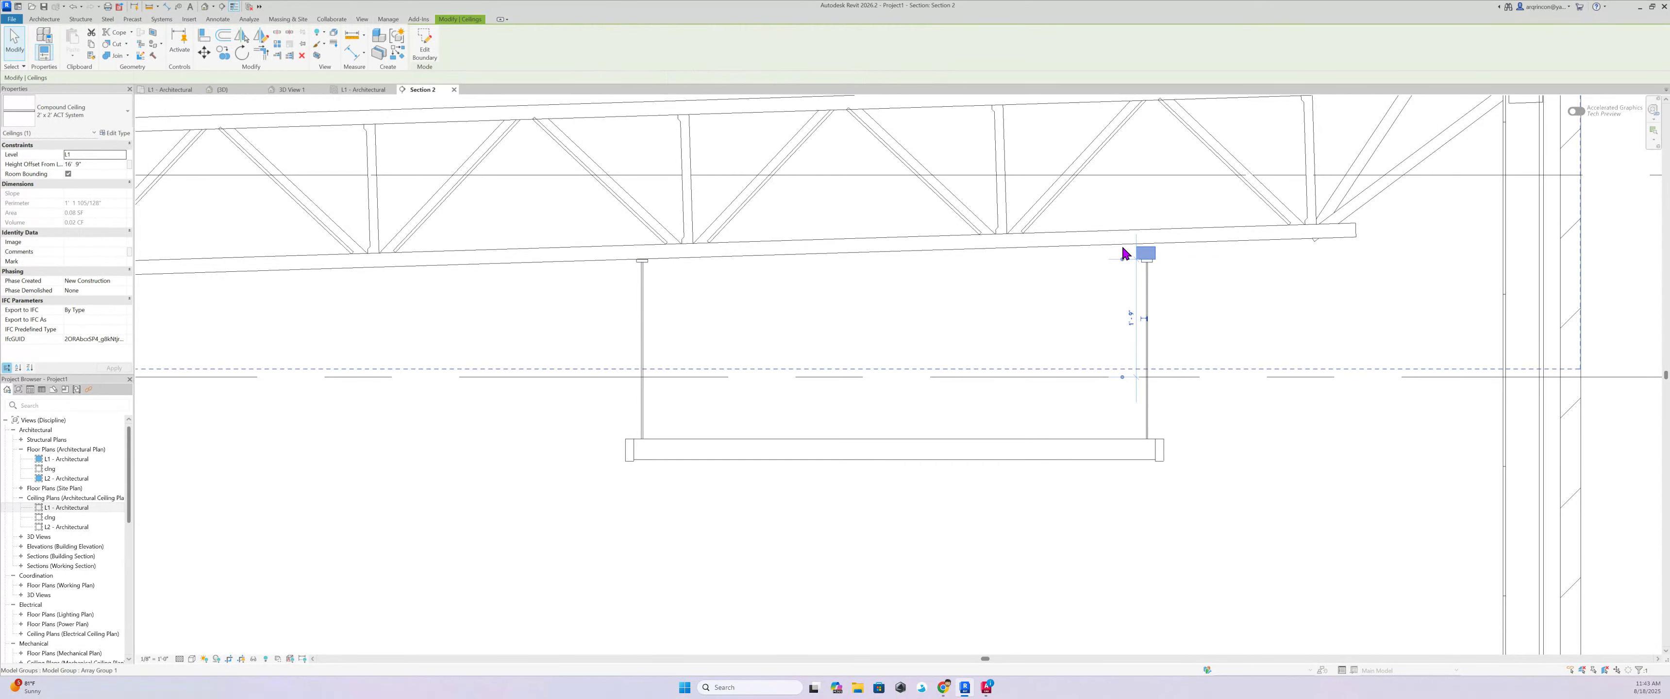
left_click(1183, 288)
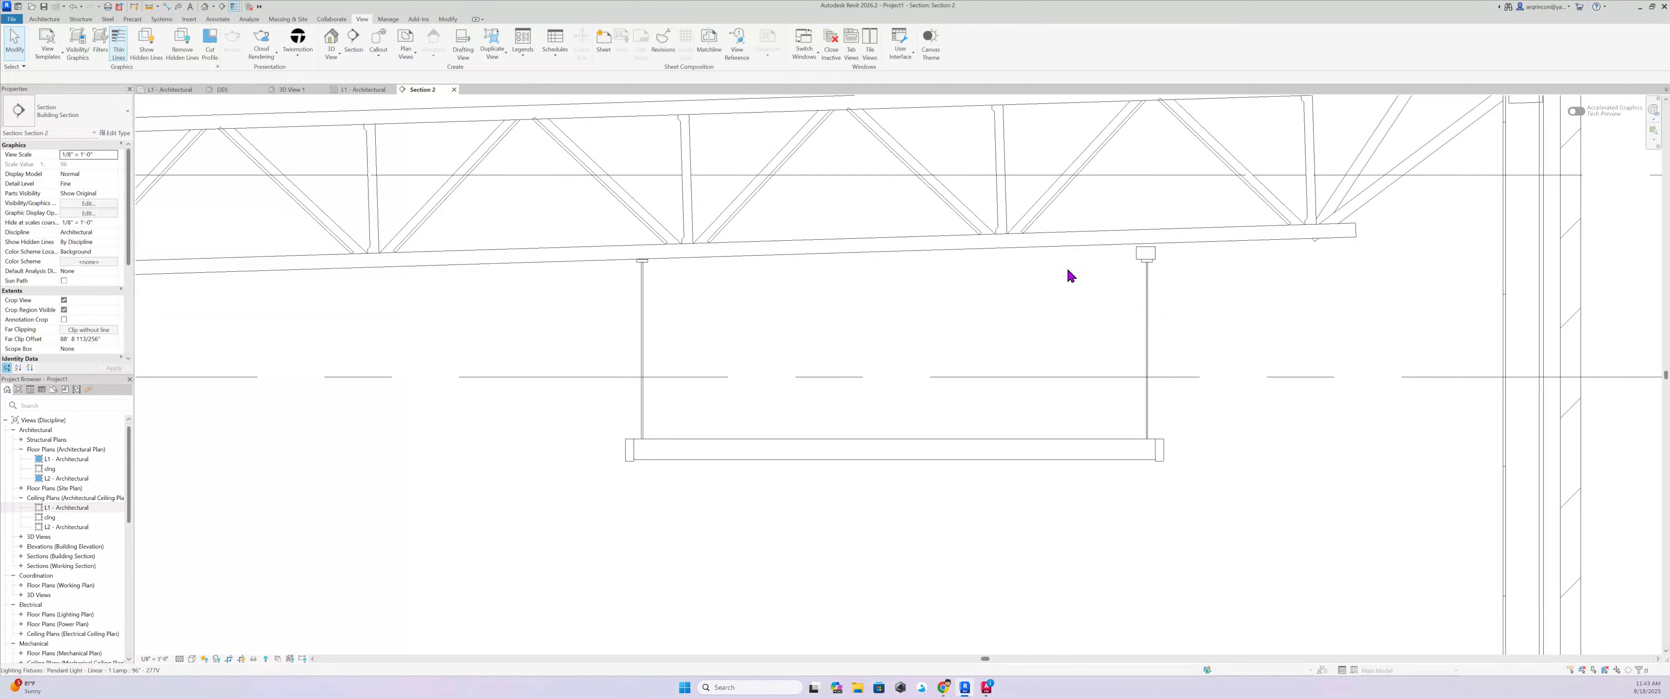
left_click(1223, 249)
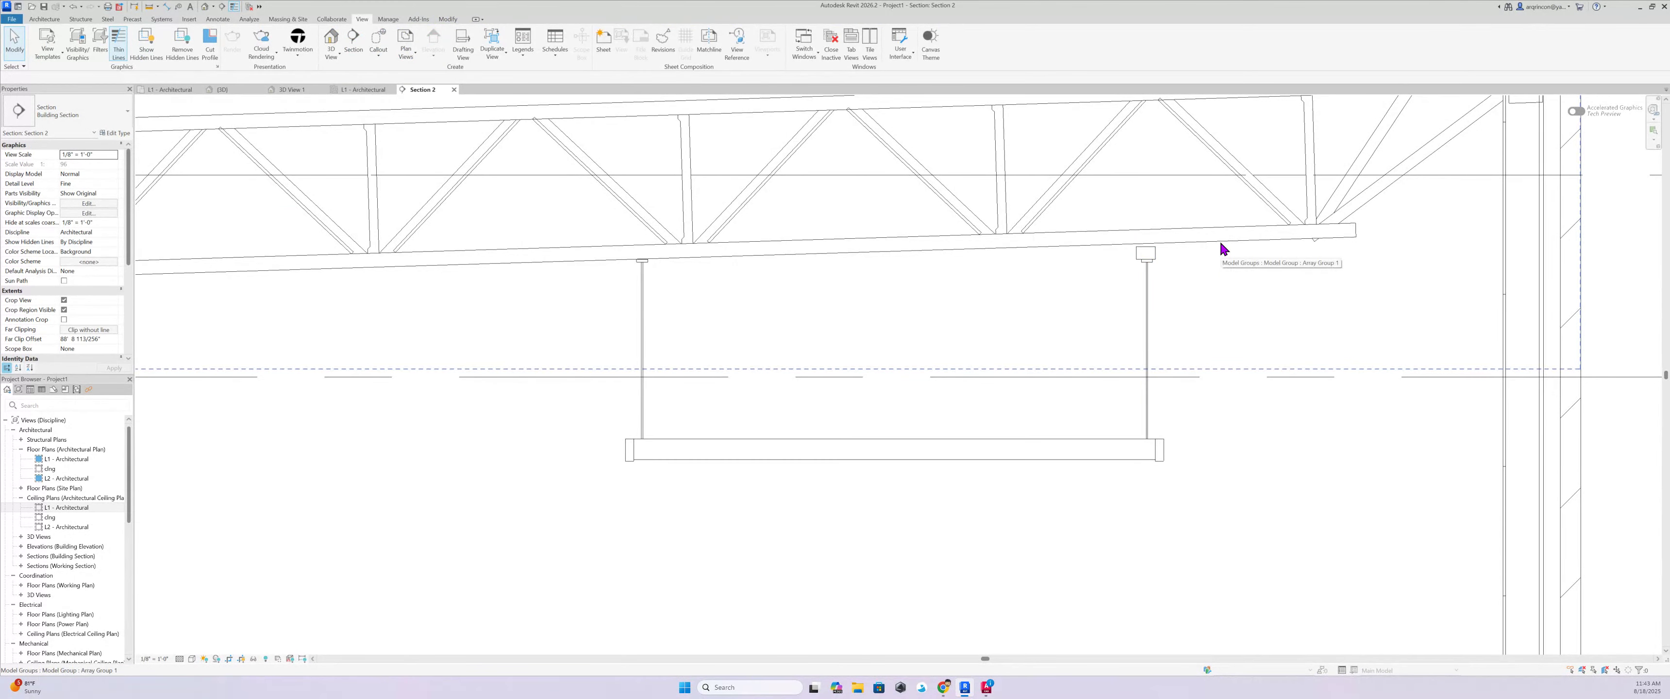
left_click(1221, 249)
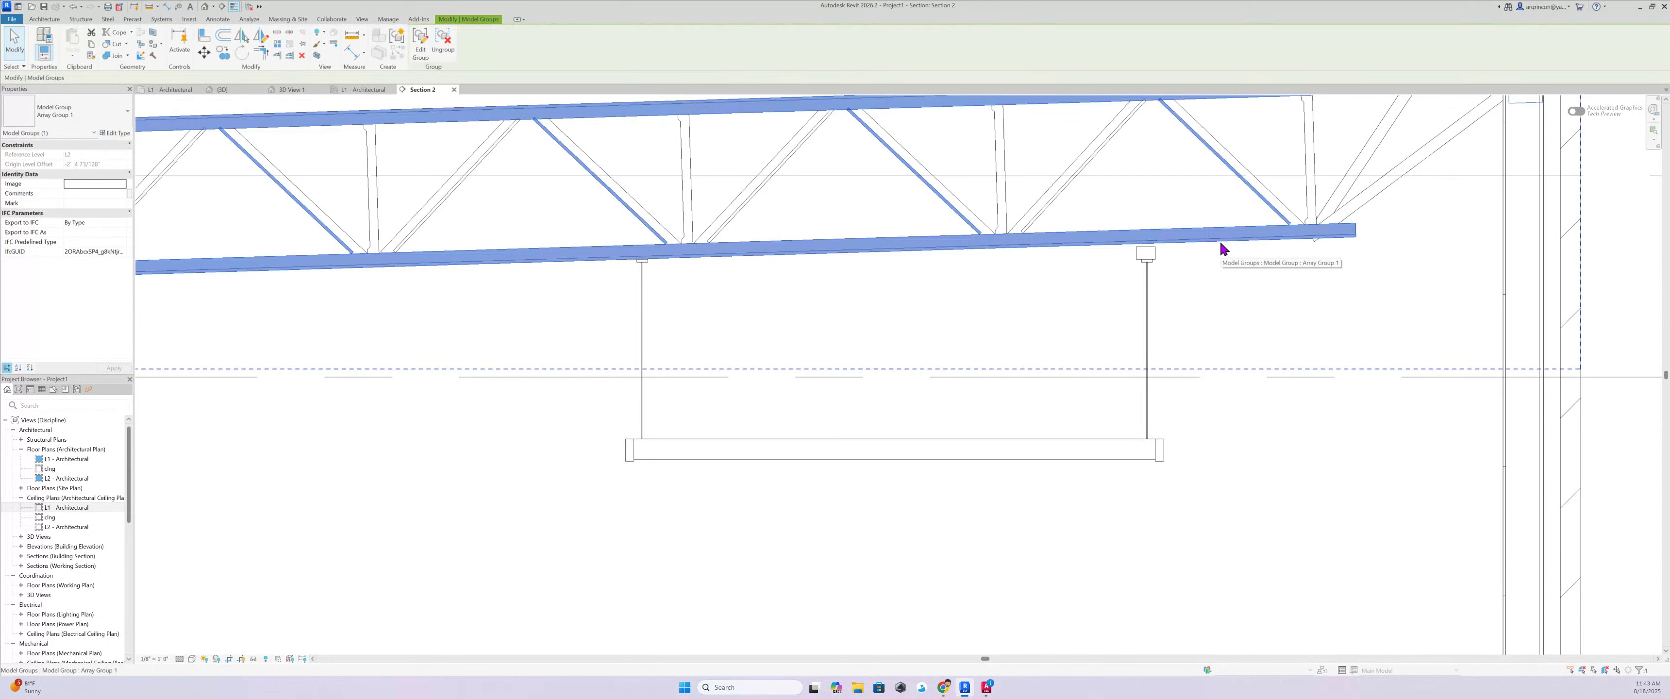
left_click(1230, 297)
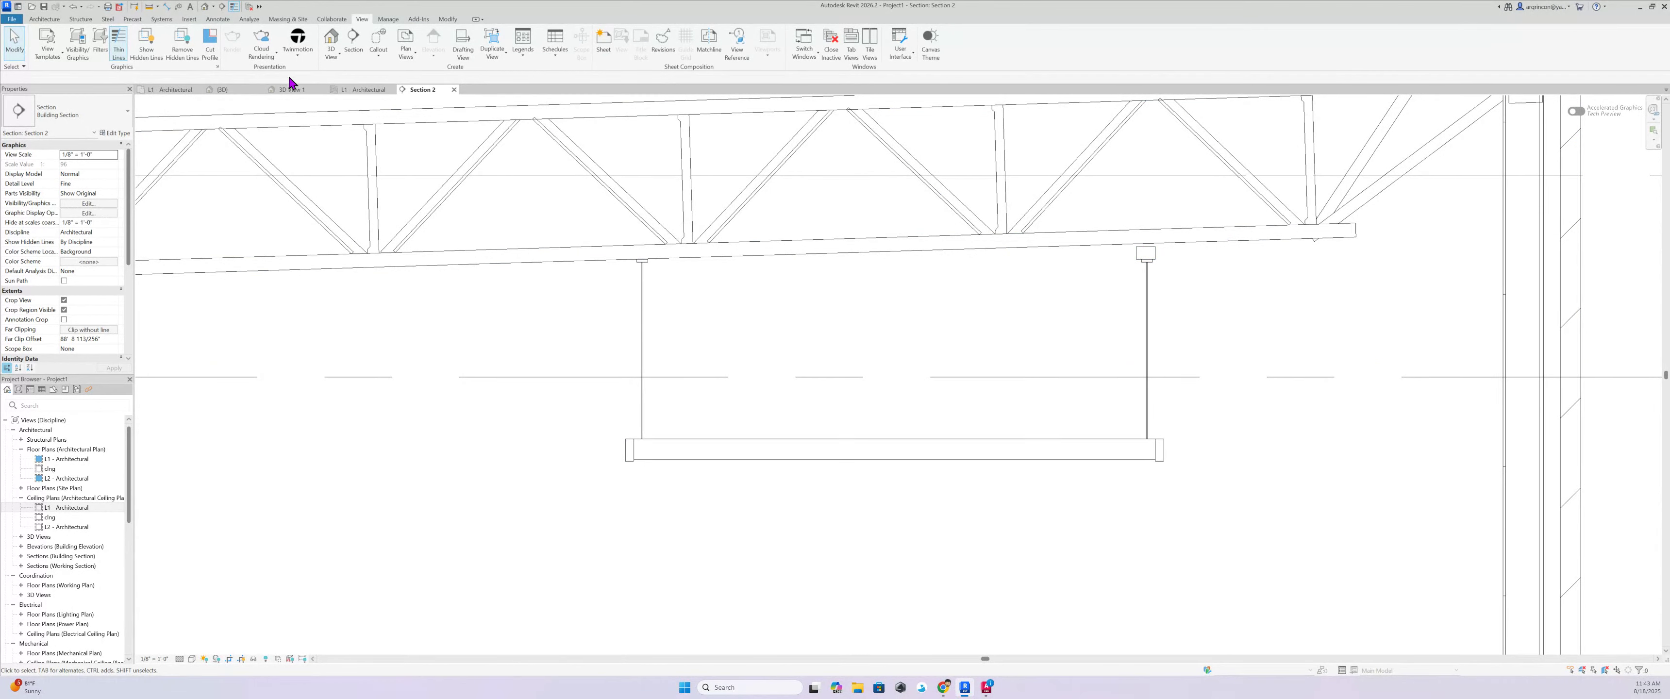
left_click(361, 95)
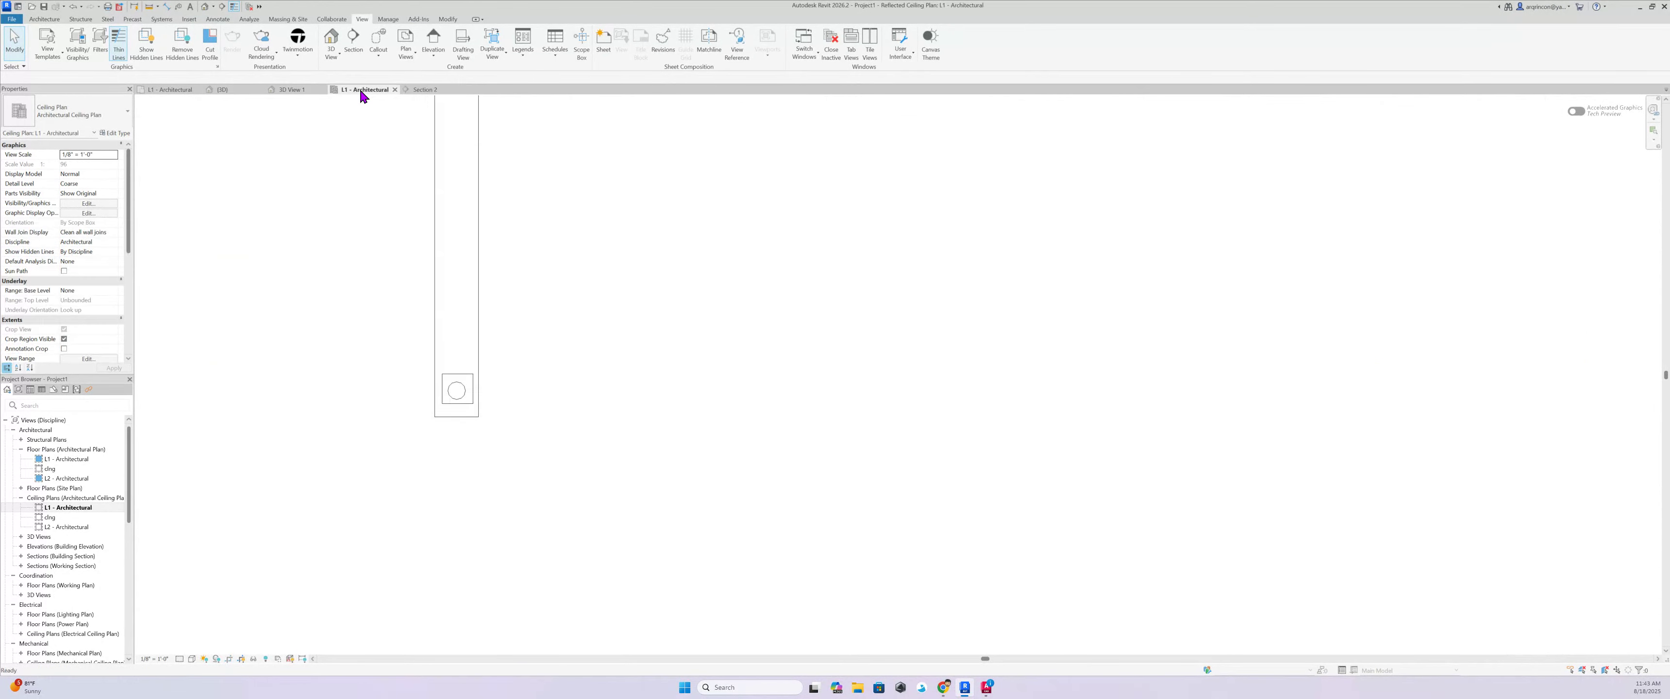
scroll(585, 249, "down", 8)
middle_click_drag(655, 251, 652, 432)
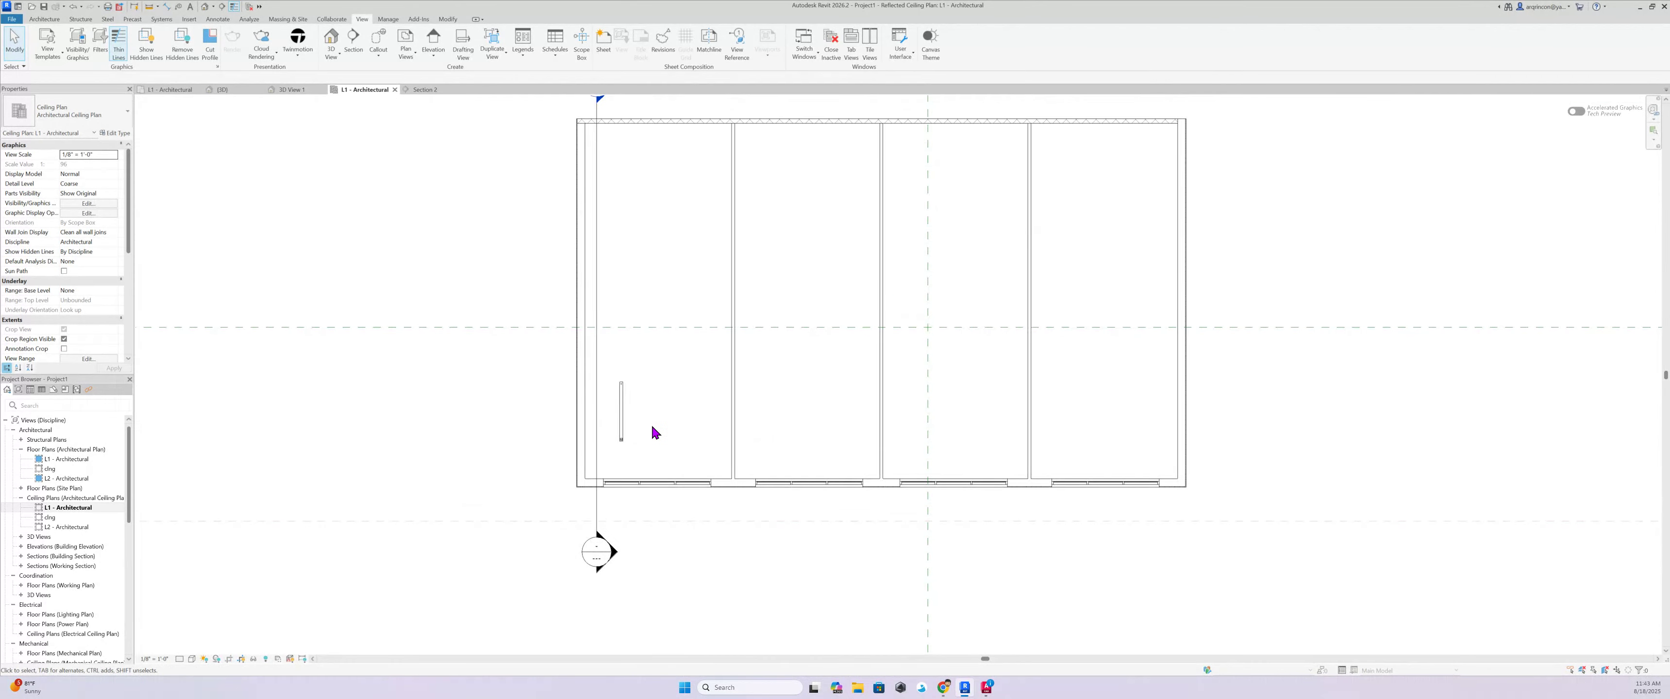
scroll(653, 430, "up", 2)
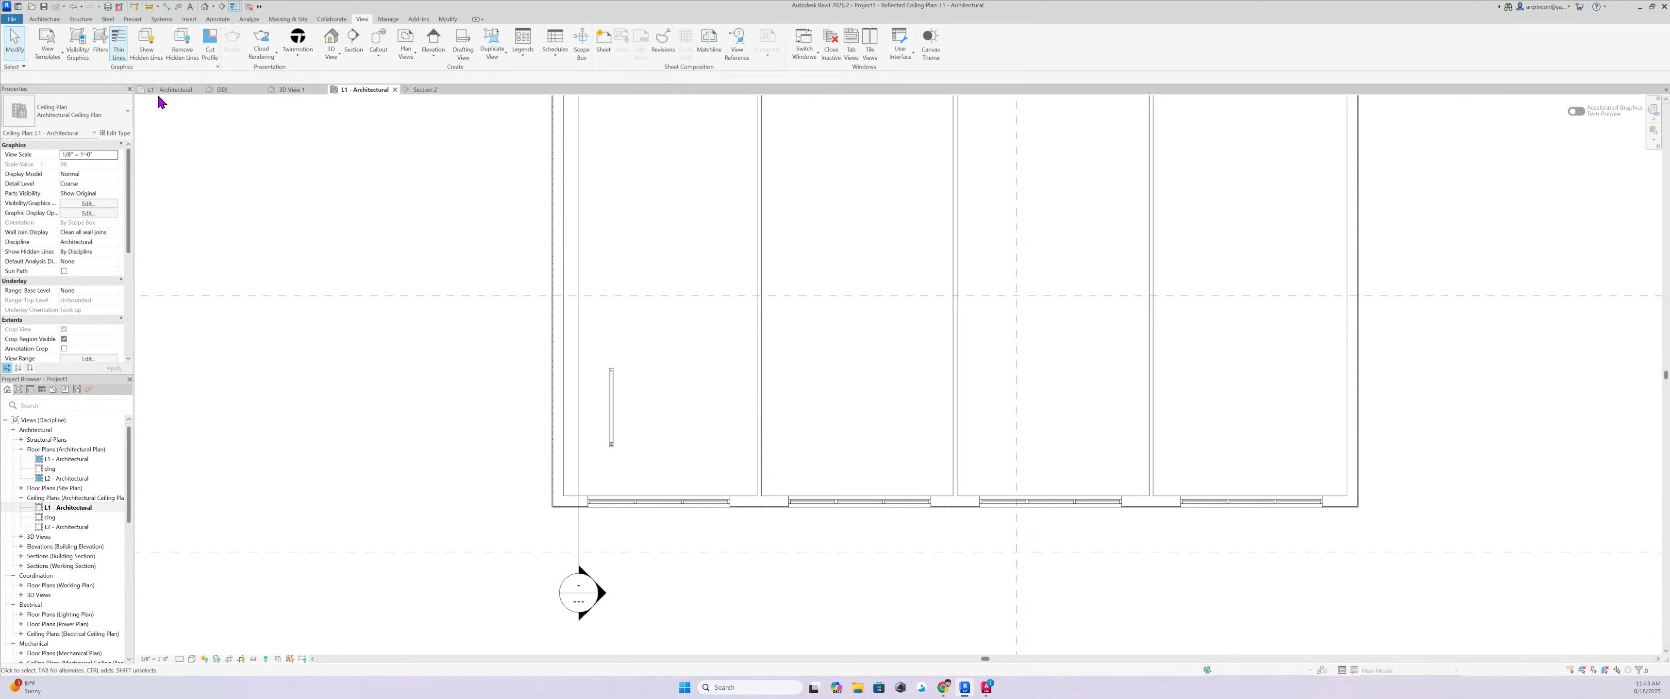
In the top-oriented 3D view, shift the linear pendant light sideways so it lines up with the adjacent roof joist
left_click(245, 93)
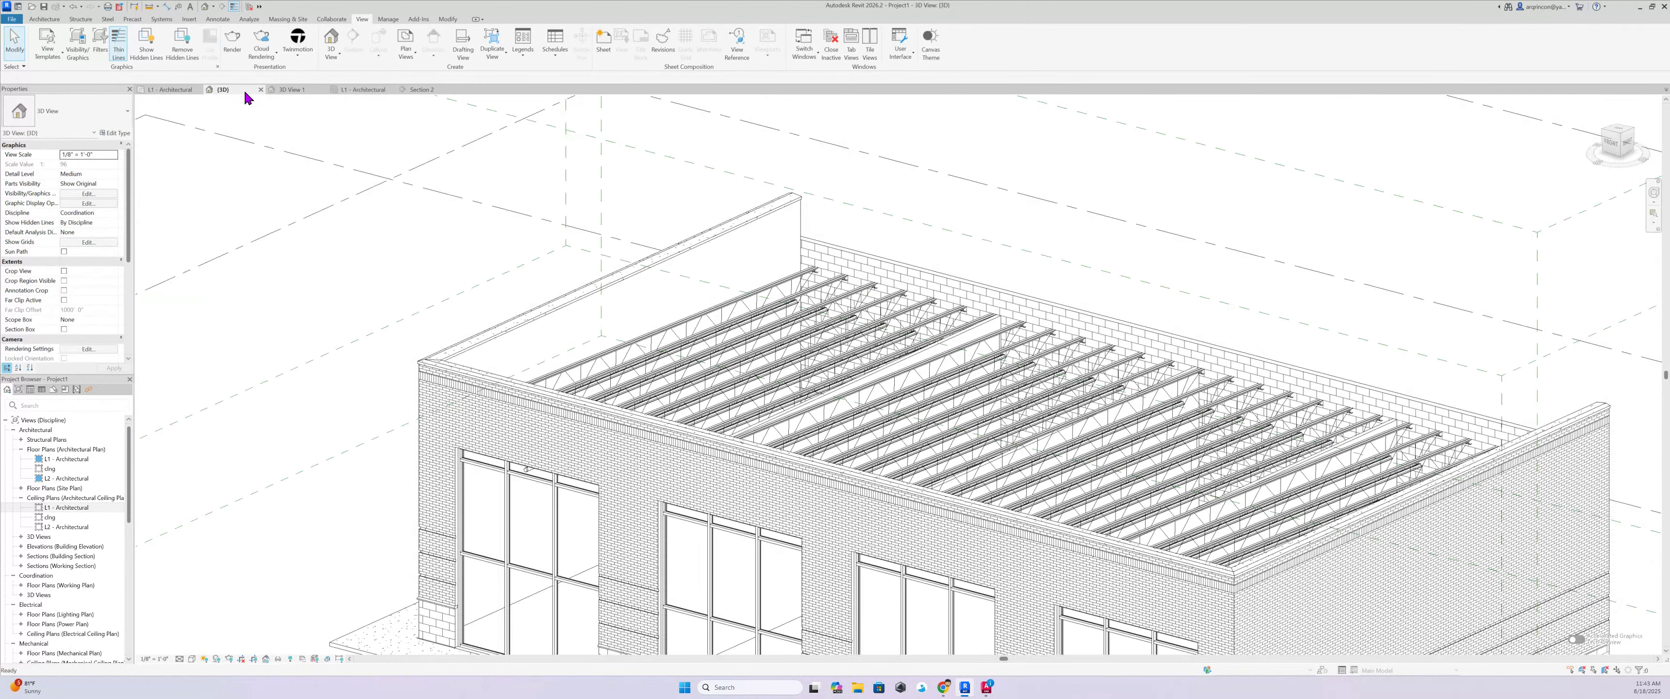
left_click(1618, 133)
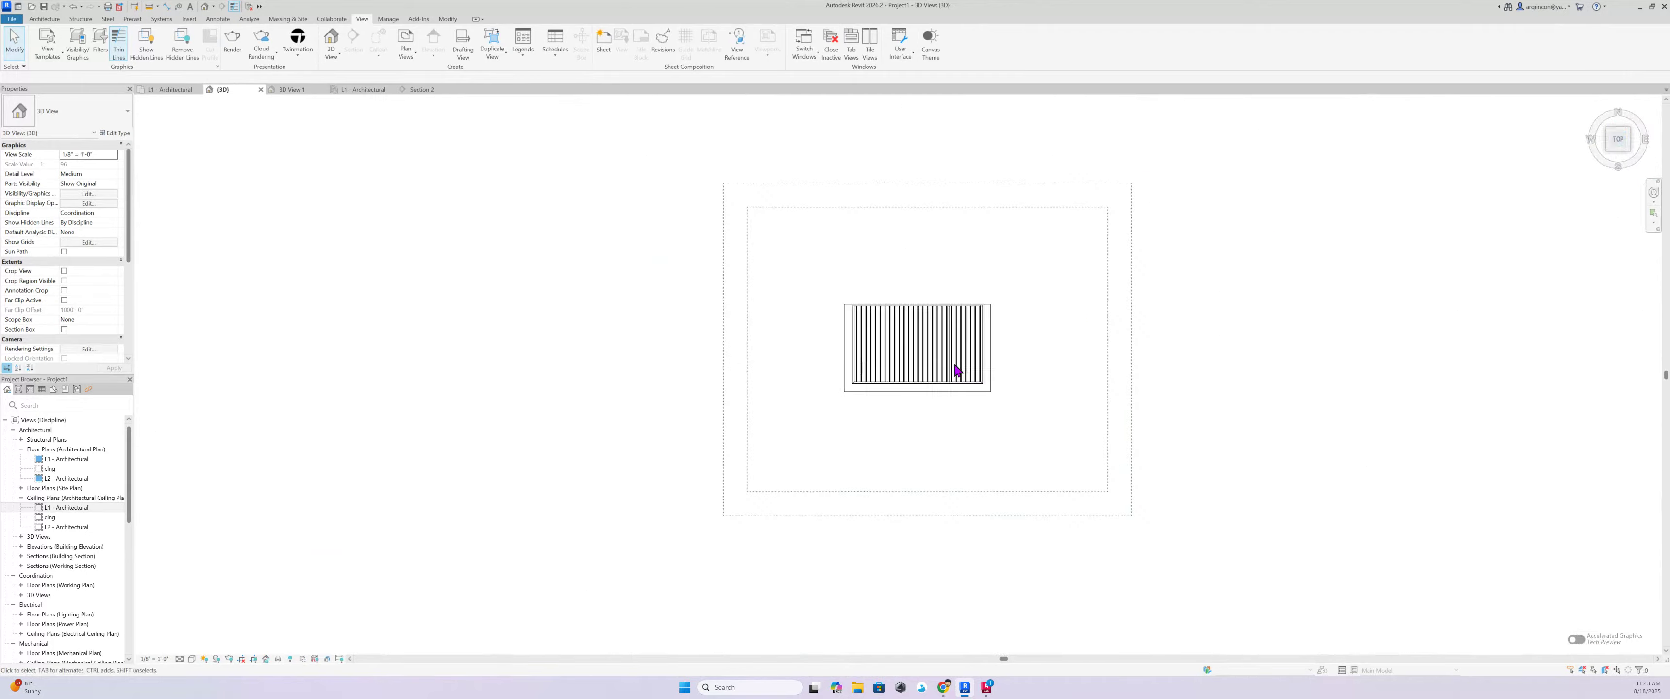
scroll(829, 388, "up", 3)
scroll(826, 388, "up", 5)
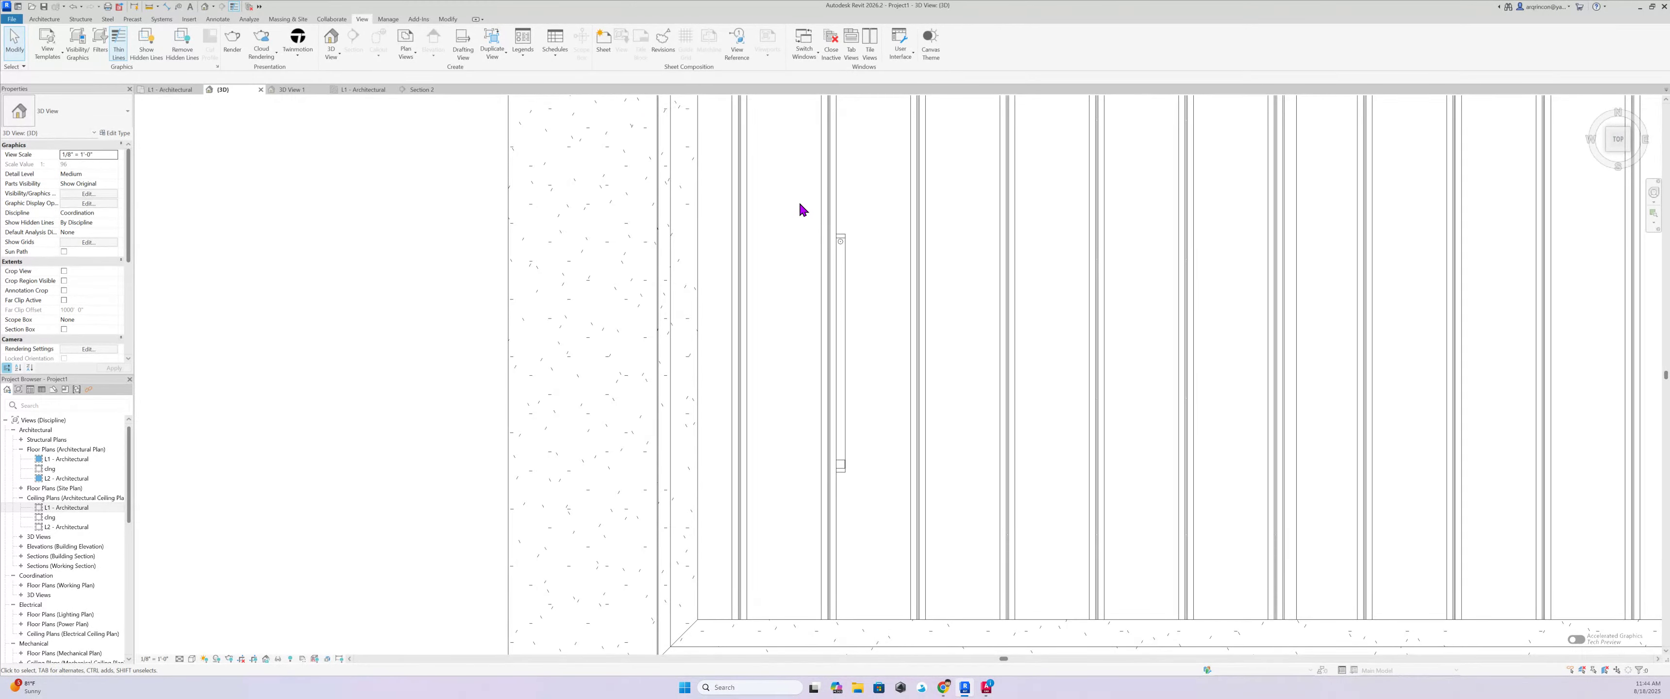
left_click_drag(800, 209, 895, 512)
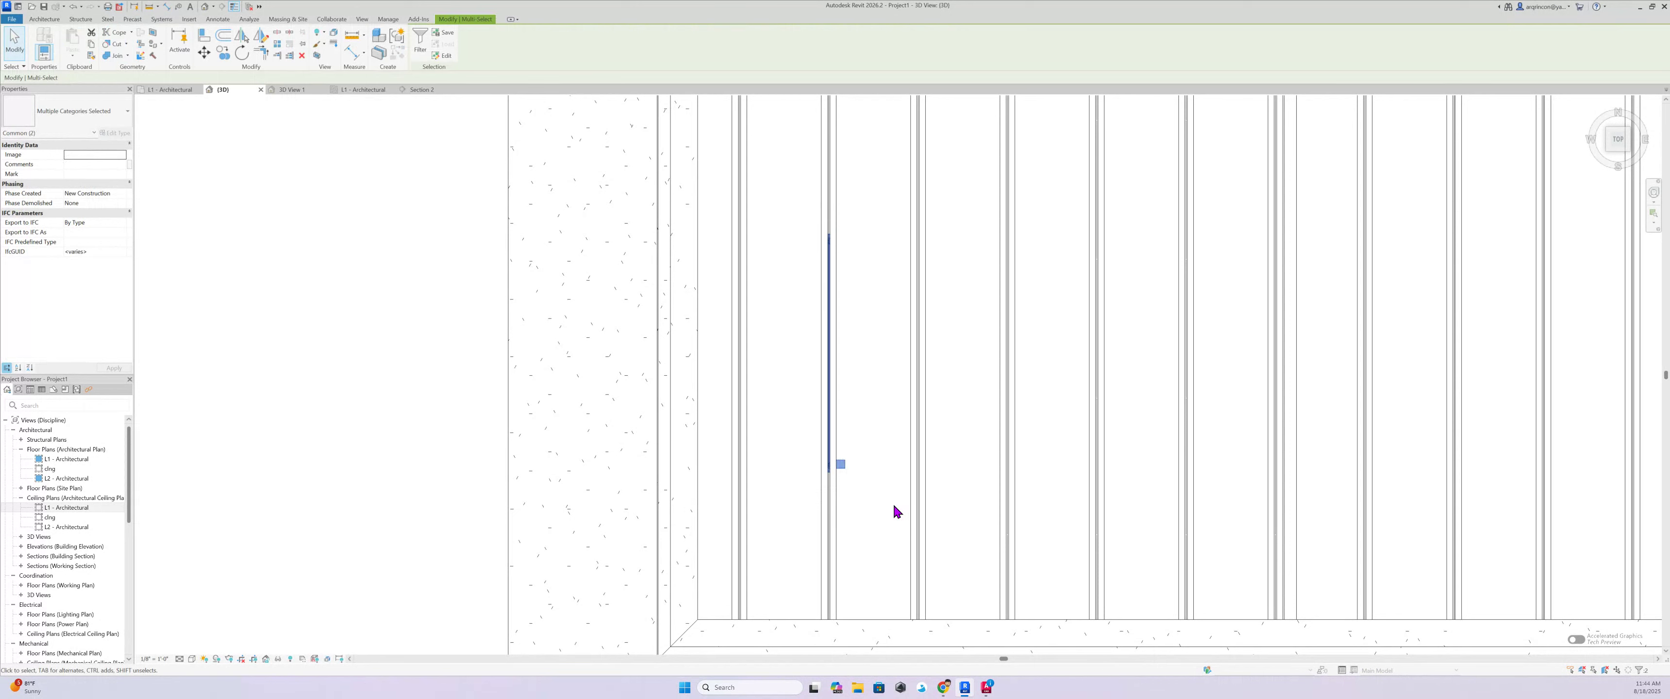
key("Escape")
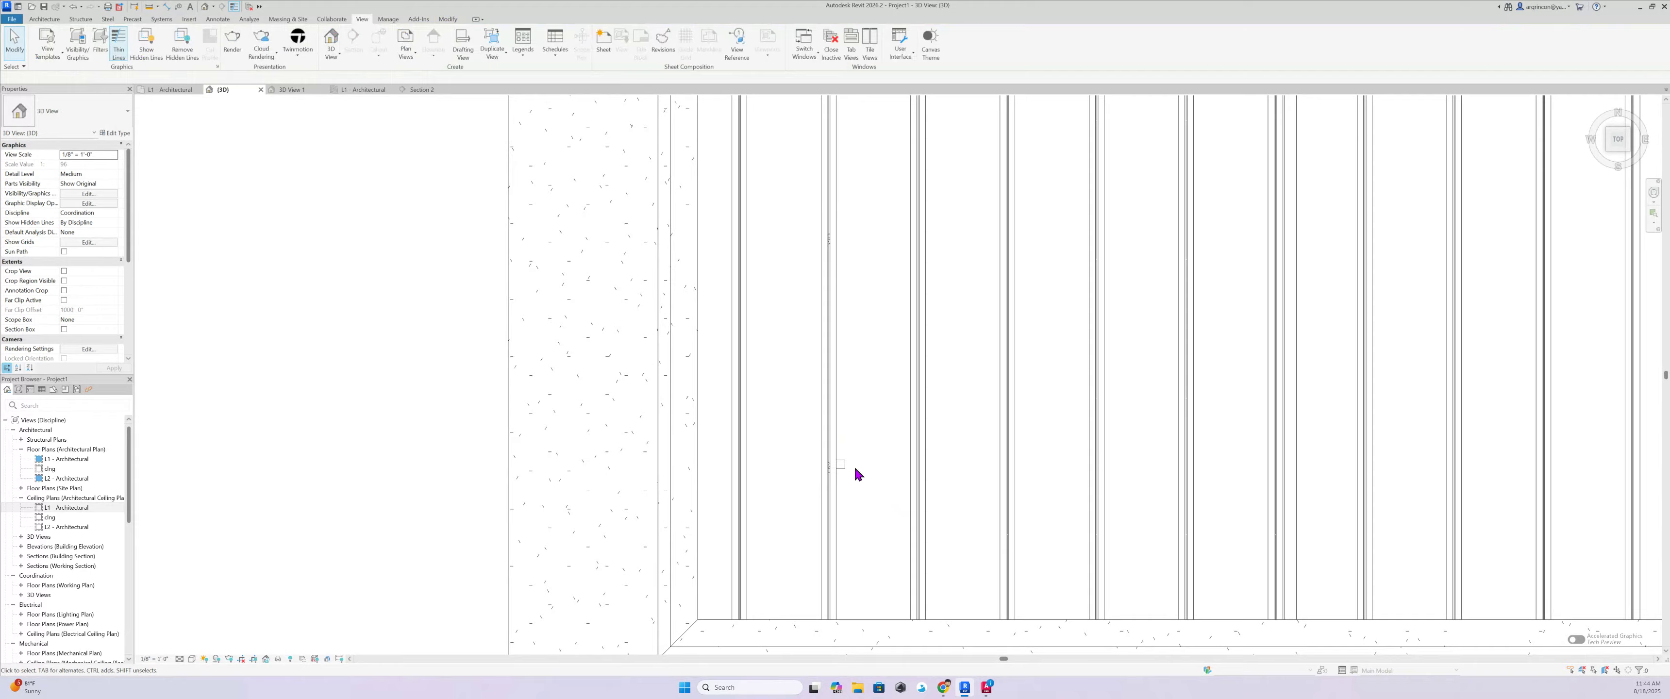
Edit the small ACT ceiling's boundary, moving its two side edges to enclose the pendant's lower canopy on the joist, and finish the sketch
scroll(856, 474, "up", 4)
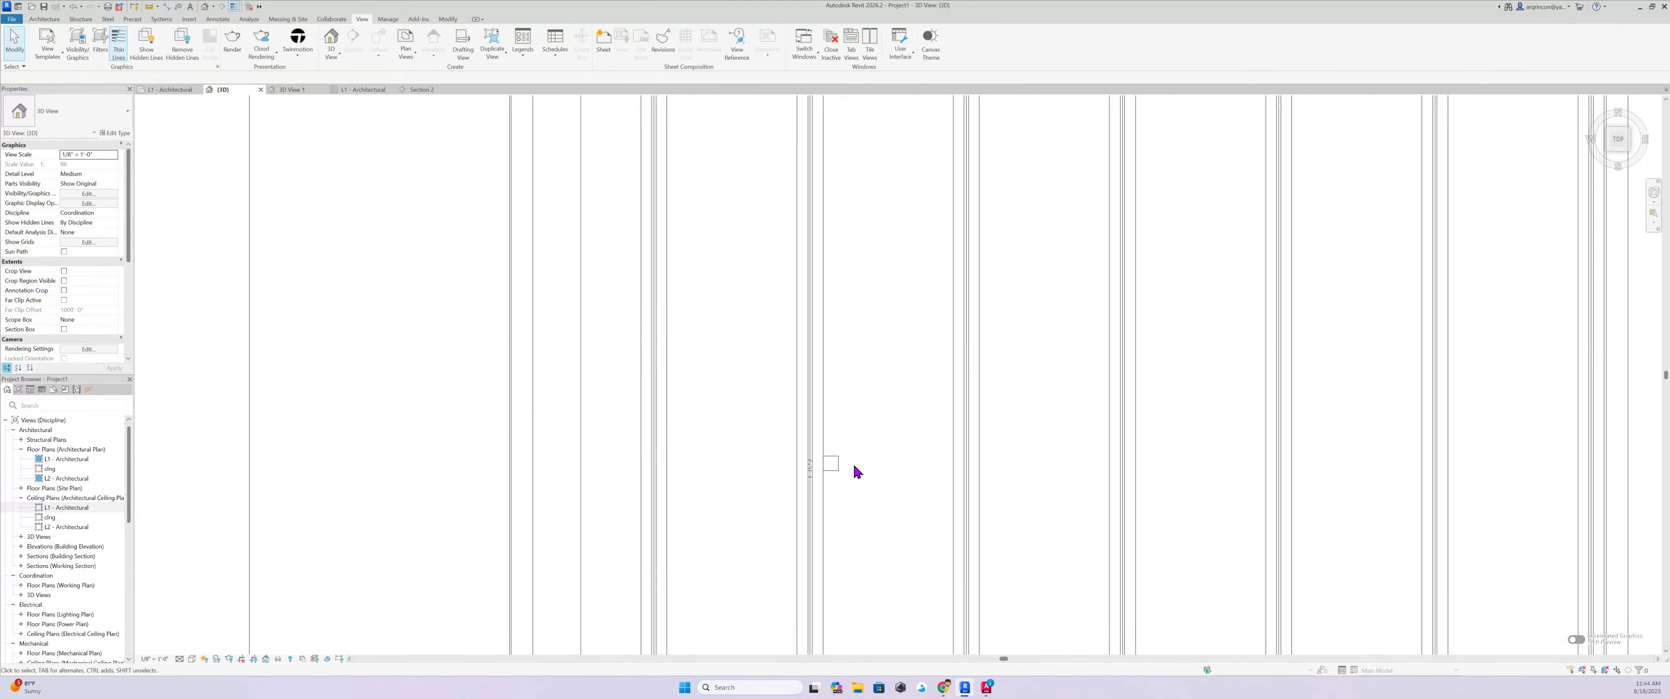
left_click(830, 476)
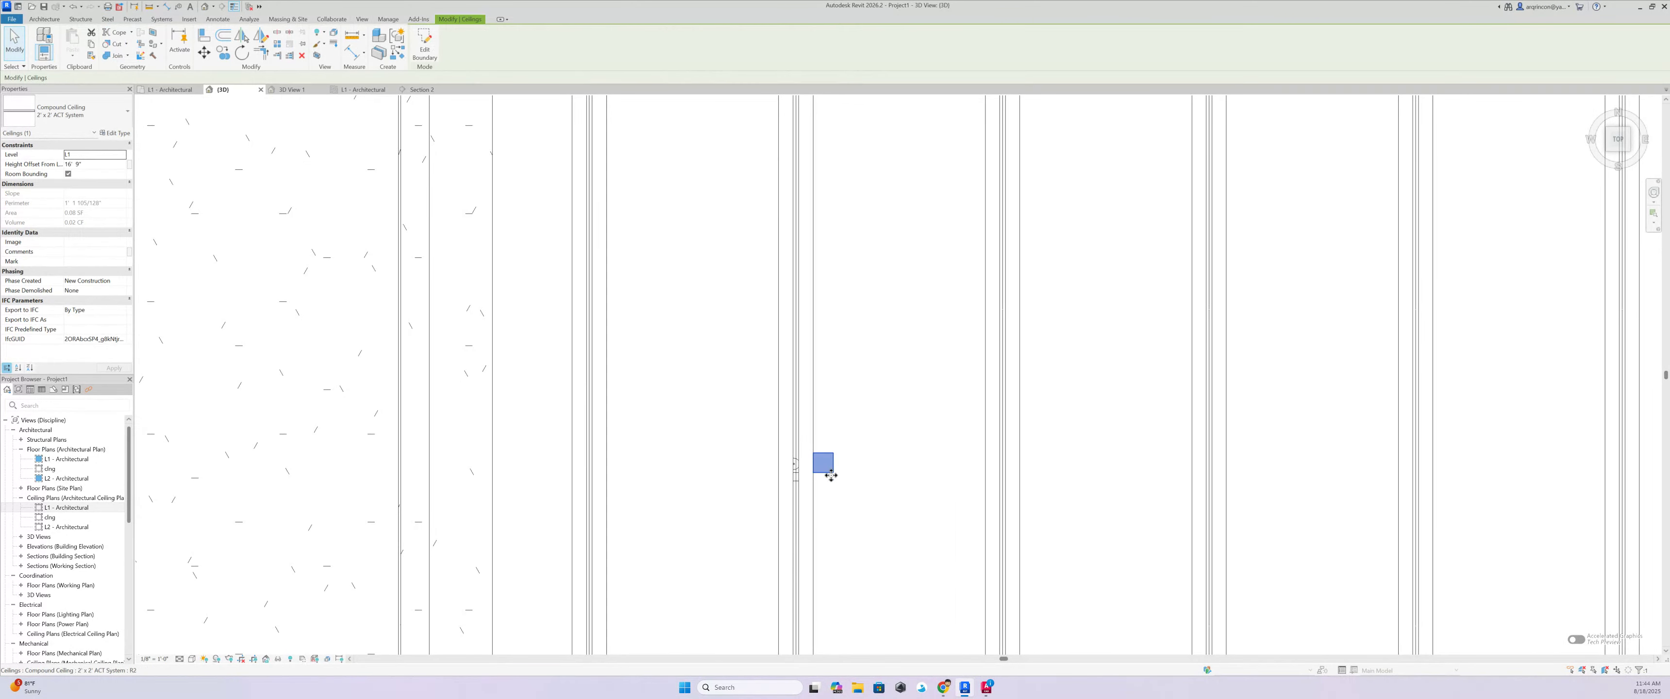
left_click(422, 51)
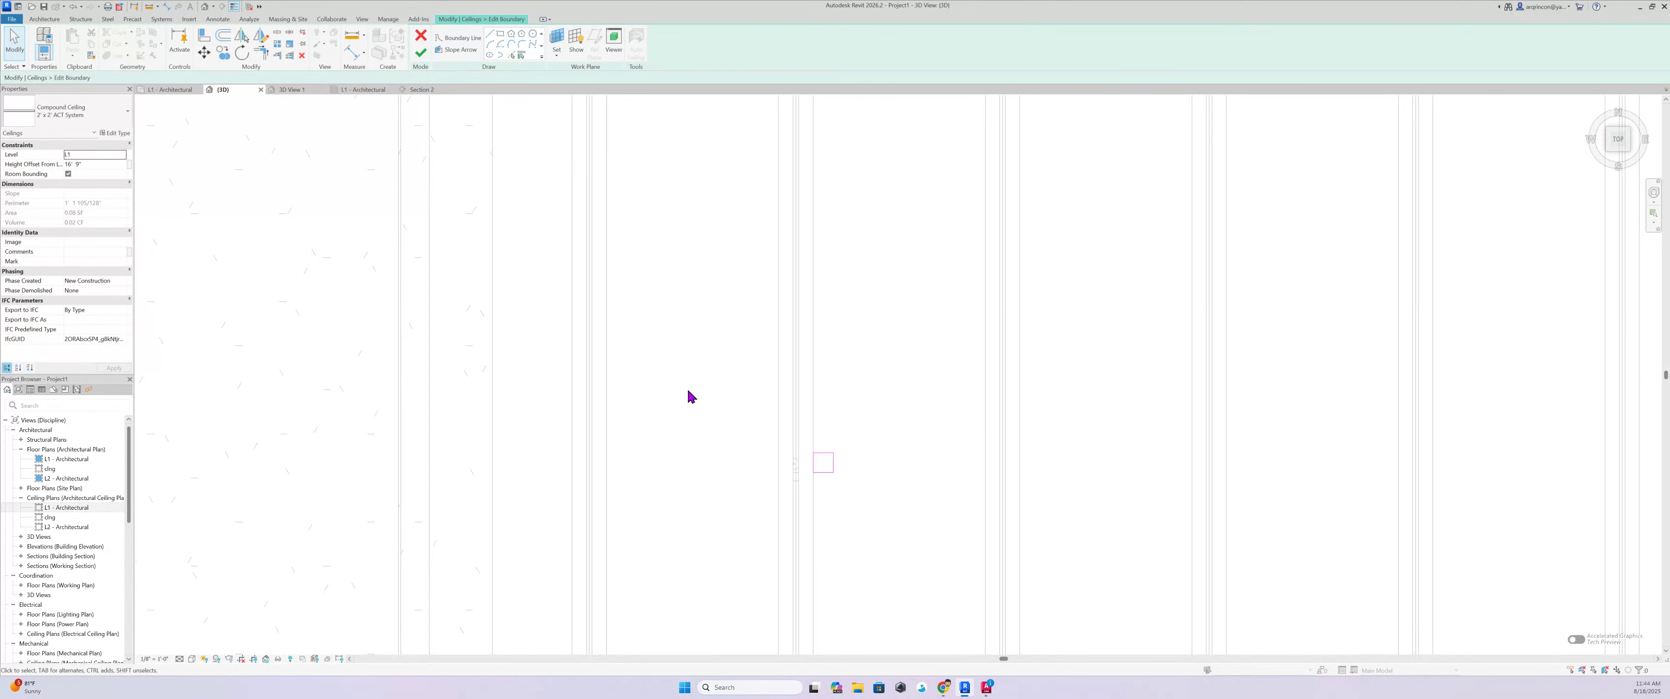
scroll(825, 483, "up", 5)
left_click(783, 415)
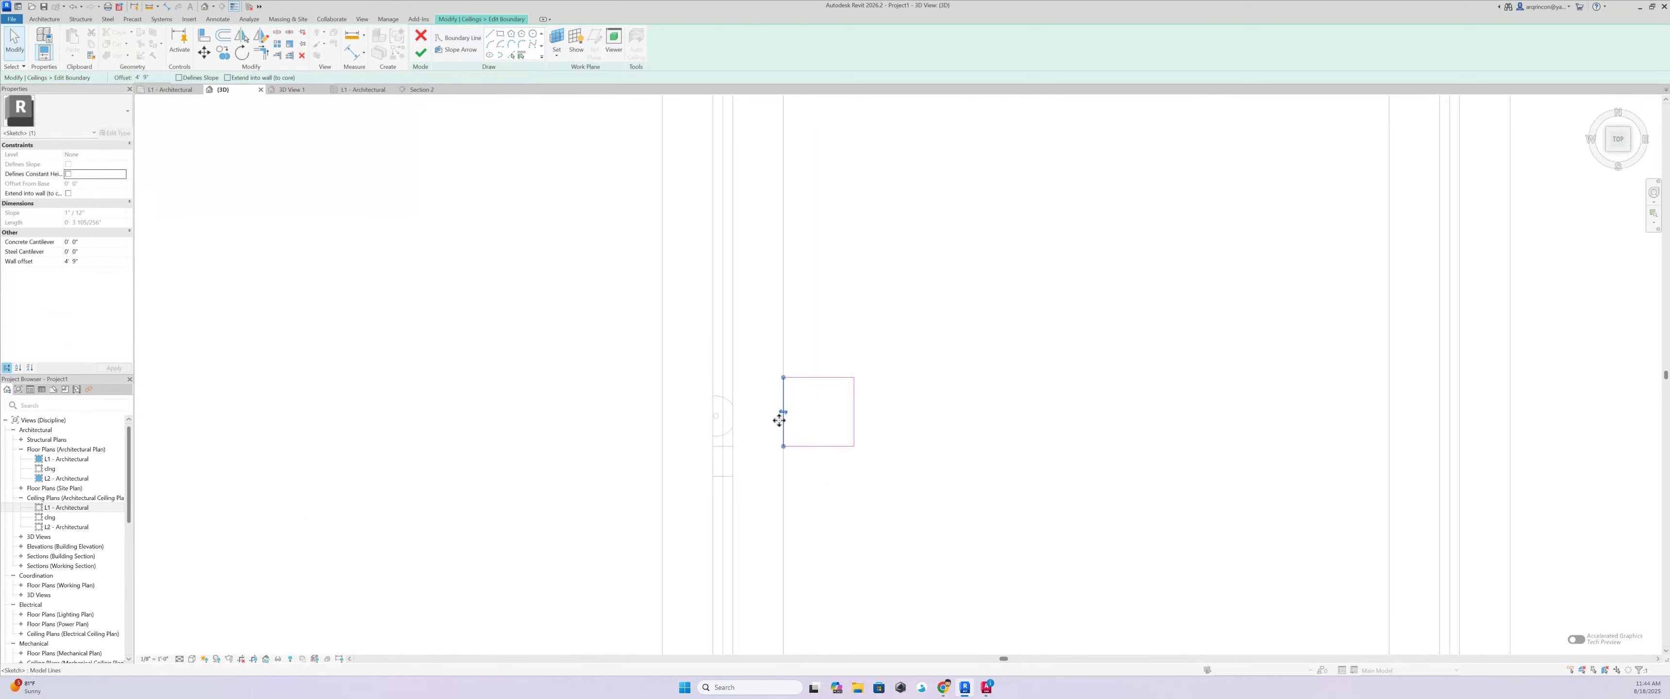
left_click_drag(780, 415, 703, 428)
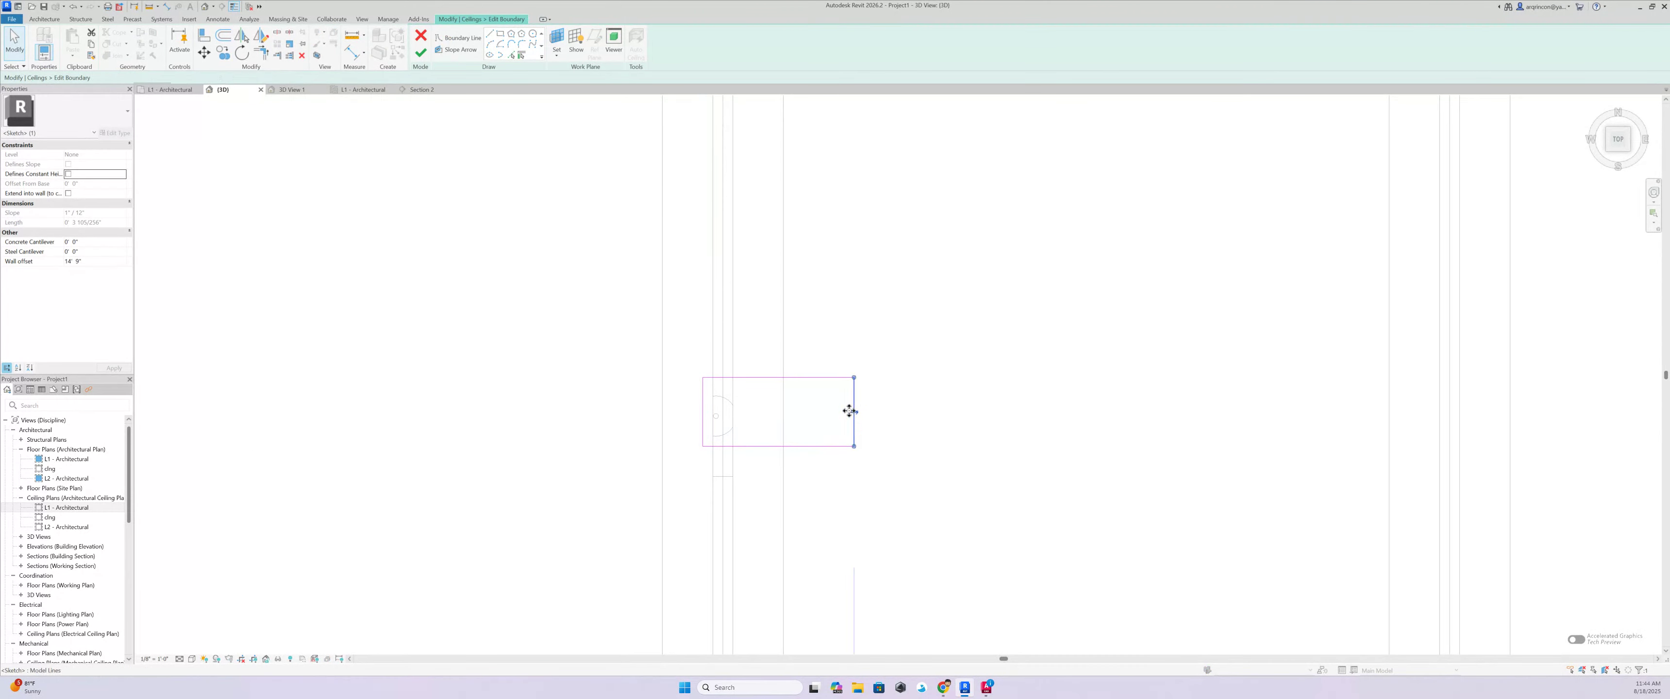
left_click_drag(854, 412, 743, 416)
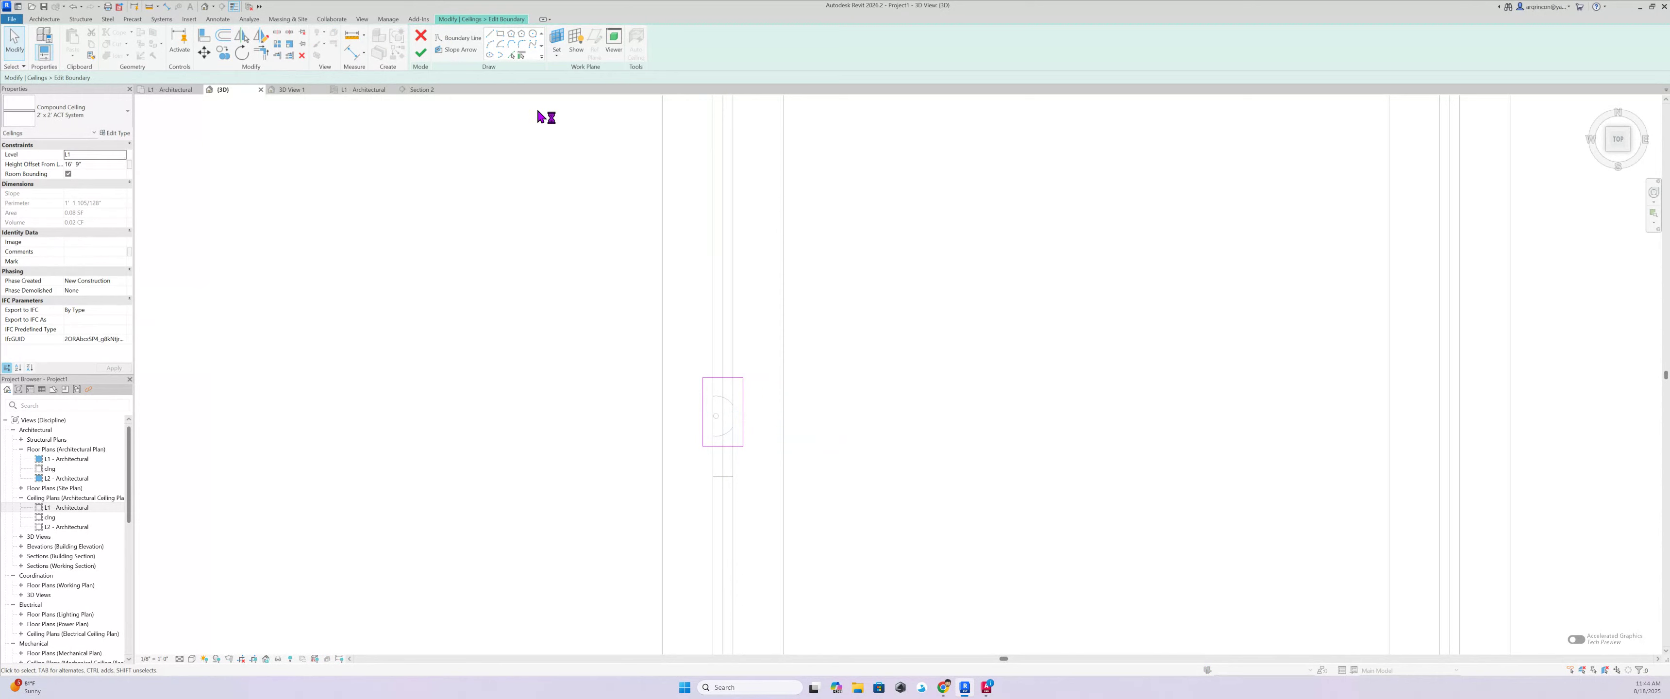
left_click(416, 57)
scroll(917, 313, "down", 8)
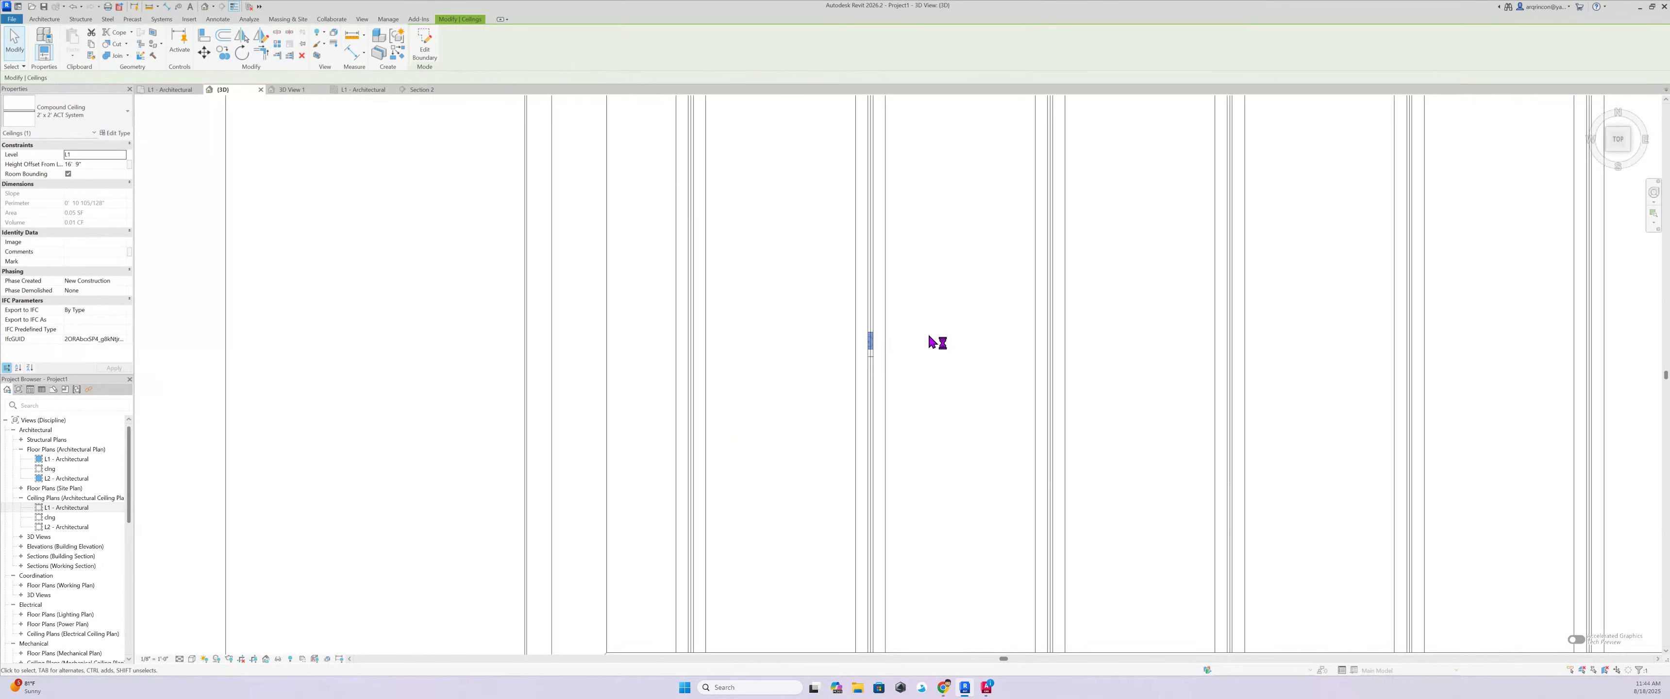
middle_click_drag(939, 394, 872, 403)
key("Escape")
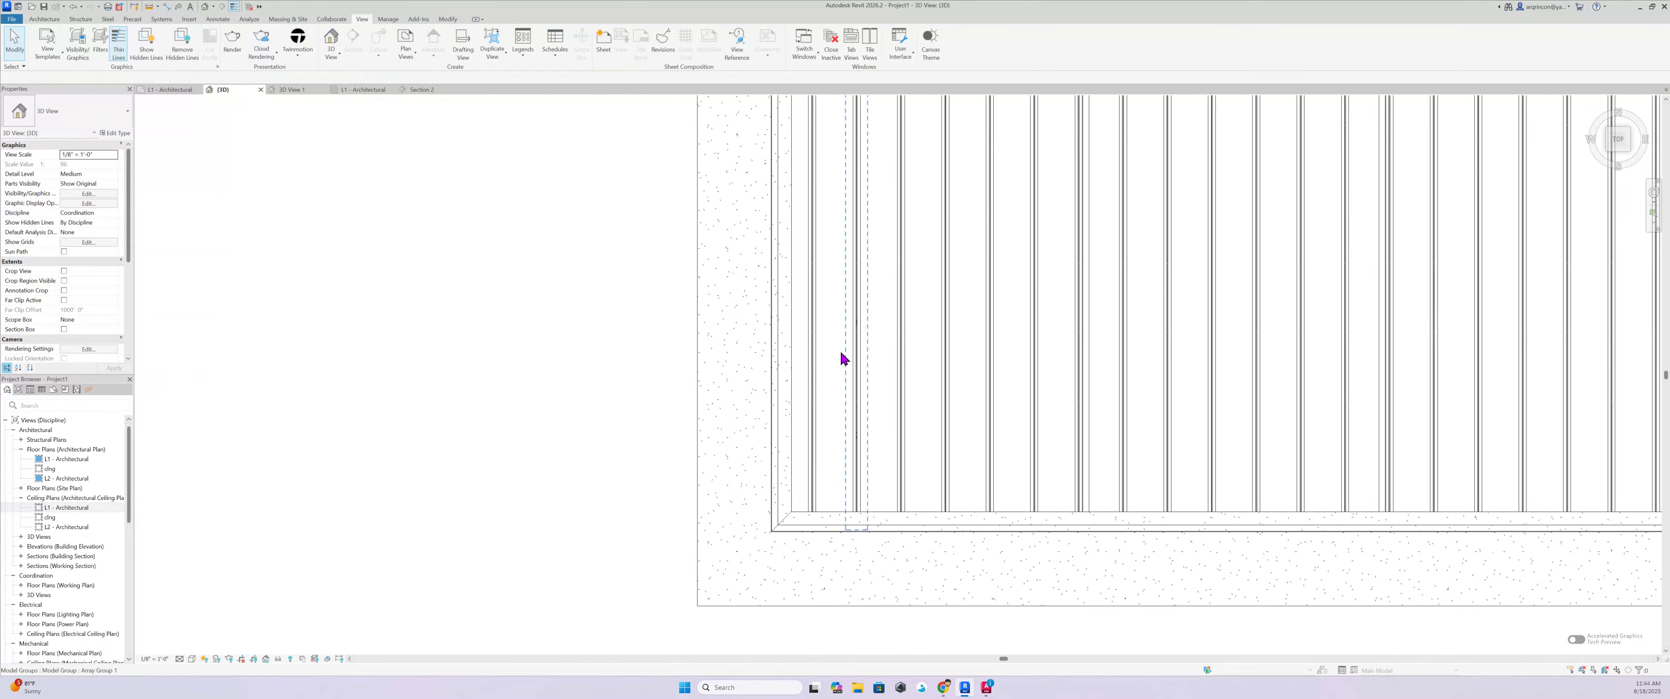
Copy the pendant light with its ceiling piece sideways onto the second joist over, aligned to the same point on that joist
left_click_drag(872, 374, 872, 467)
scroll(865, 479, "up", 3)
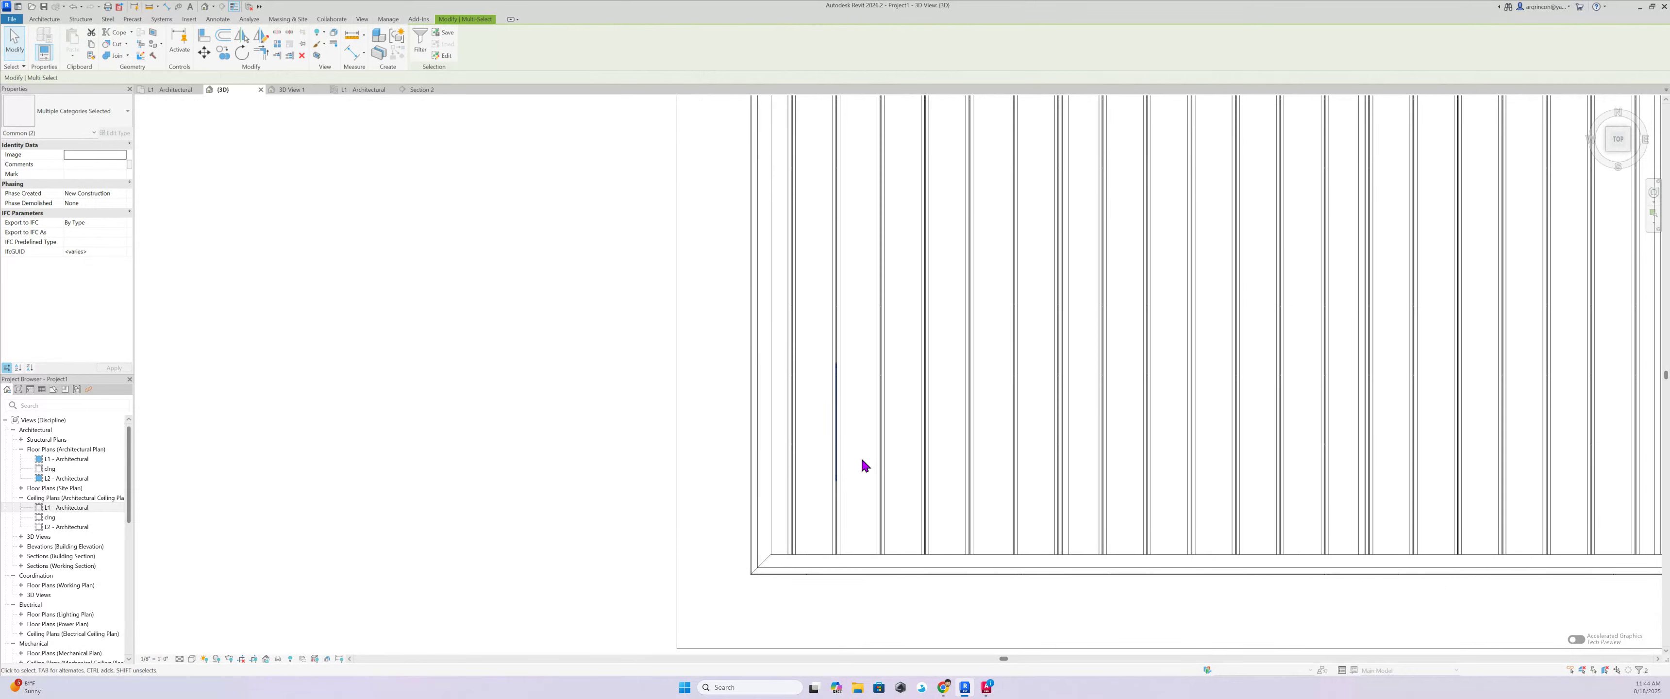
left_click(227, 57)
scroll(860, 523, "up", 6)
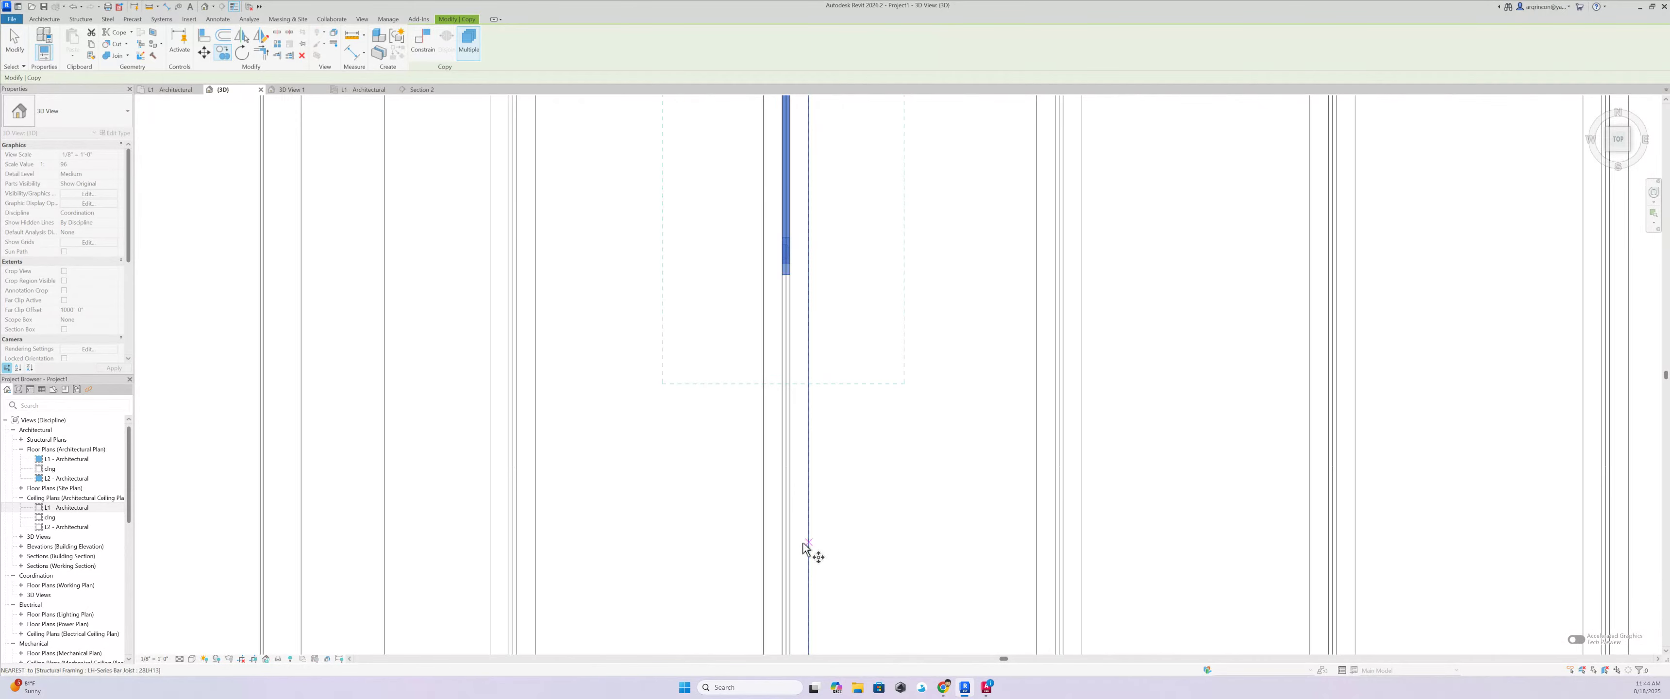
scroll(787, 546, "down", 5)
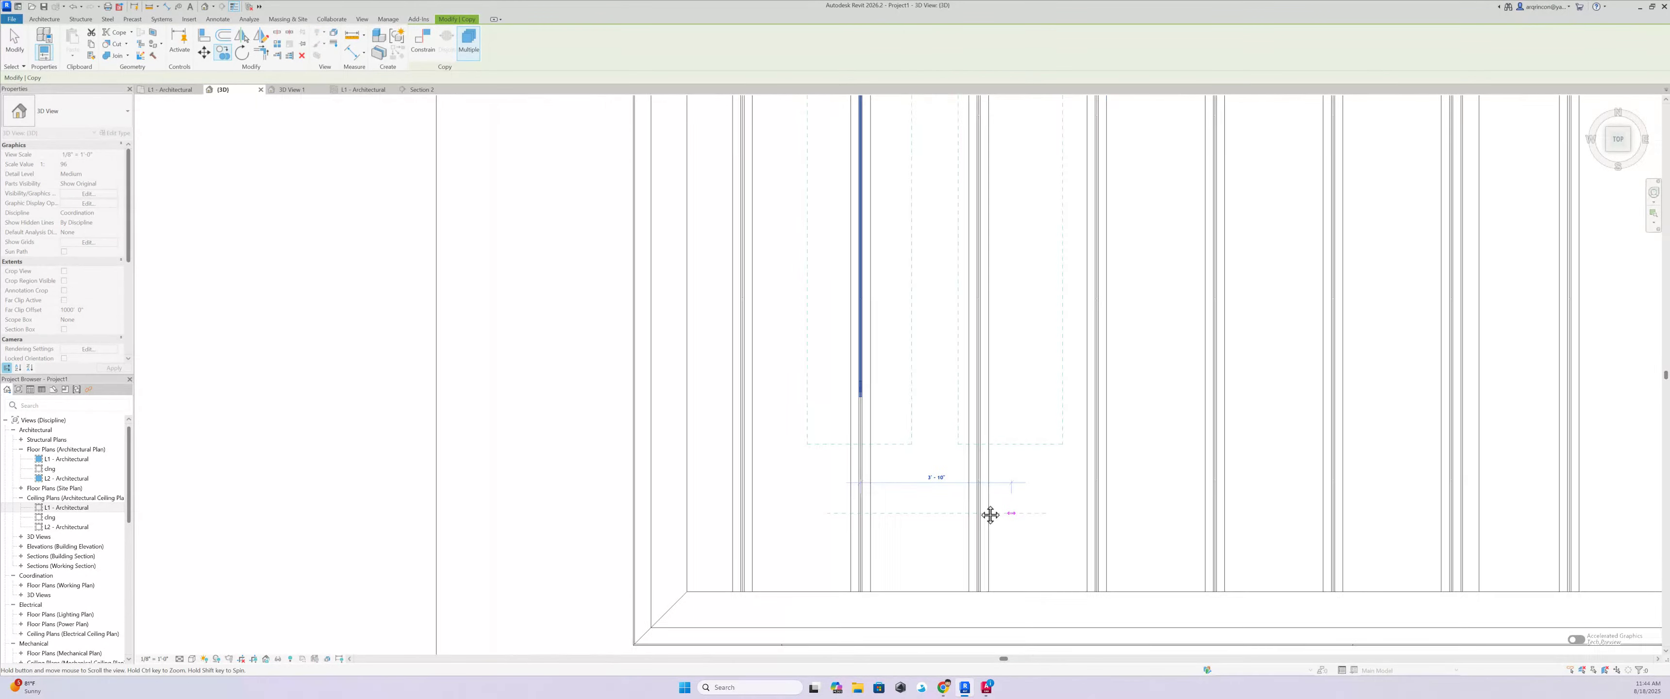
scroll(946, 509, "up", 3)
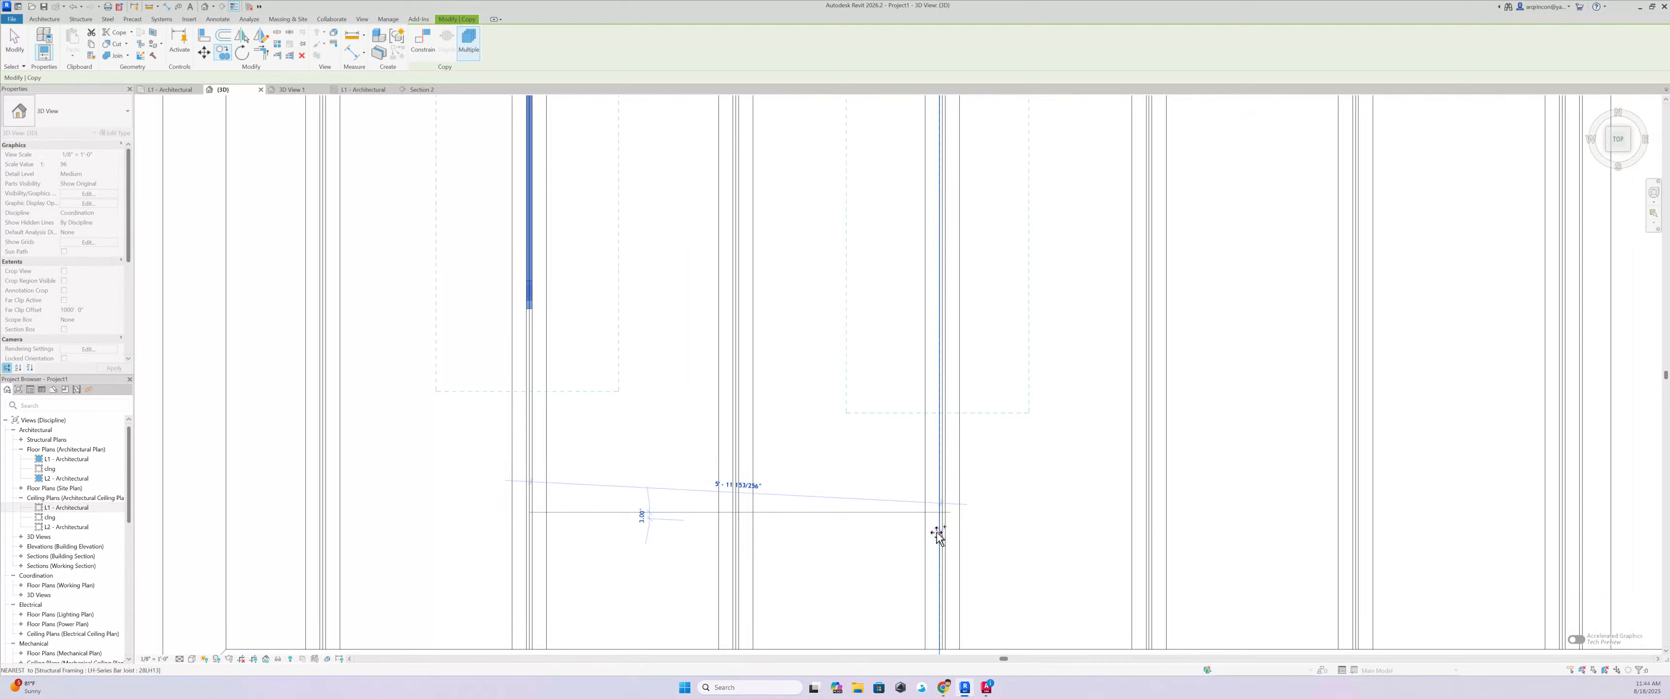
left_click(941, 512)
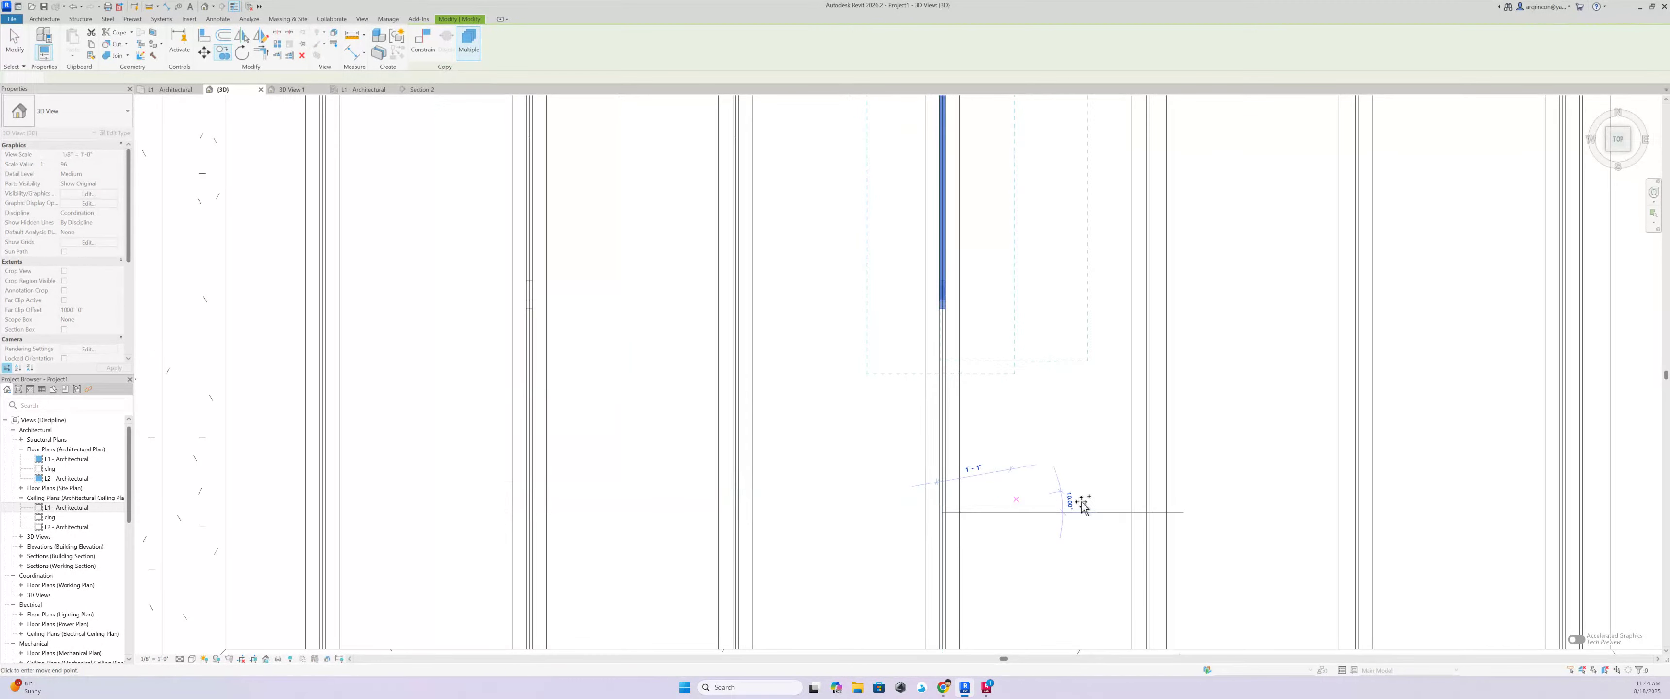
Place another copy of the pendant and ceiling piece two joists farther along, completing a row of three, and end the copying
middle_click_drag(1178, 512, 794, 542)
scroll(853, 541, "down", 2)
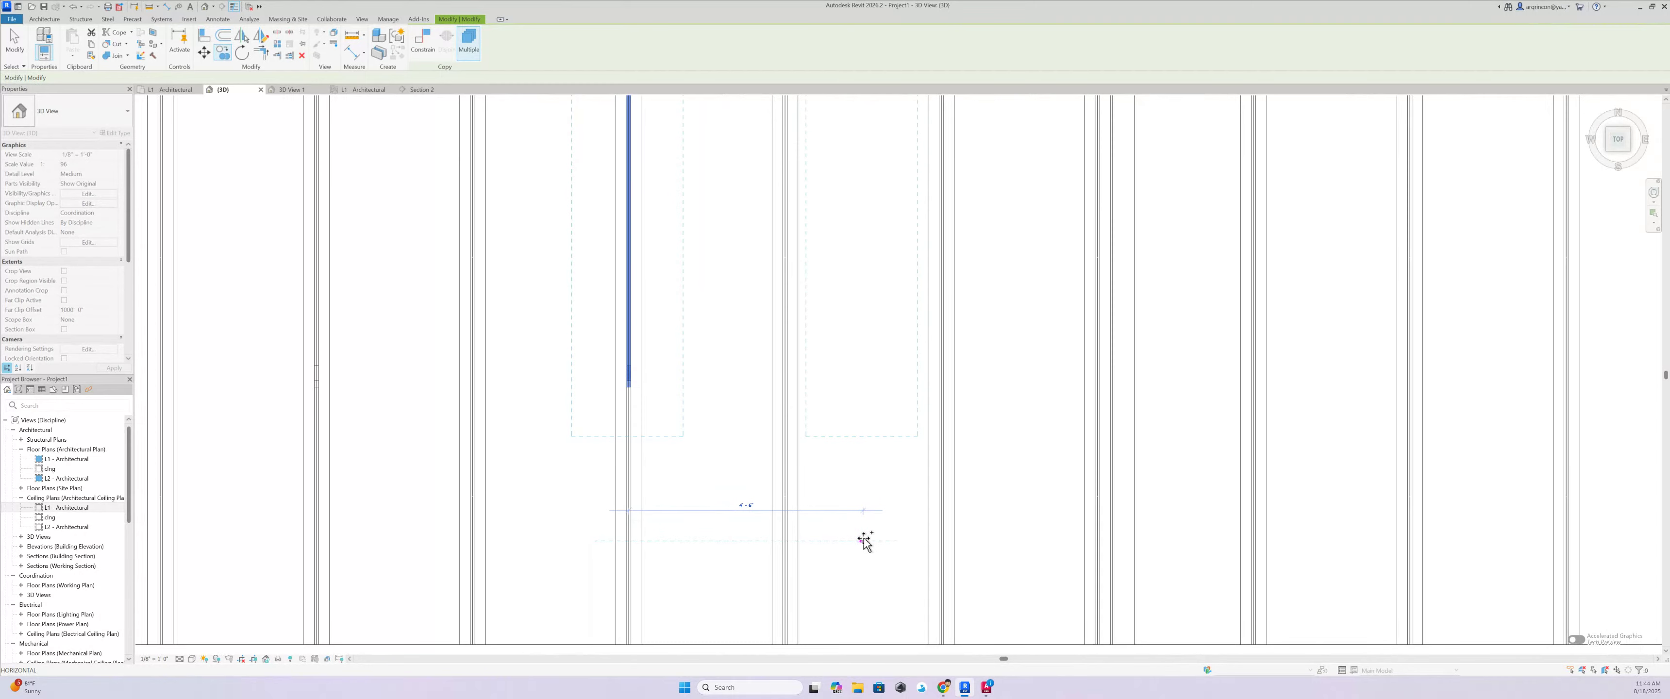
scroll(932, 549, "up", 4)
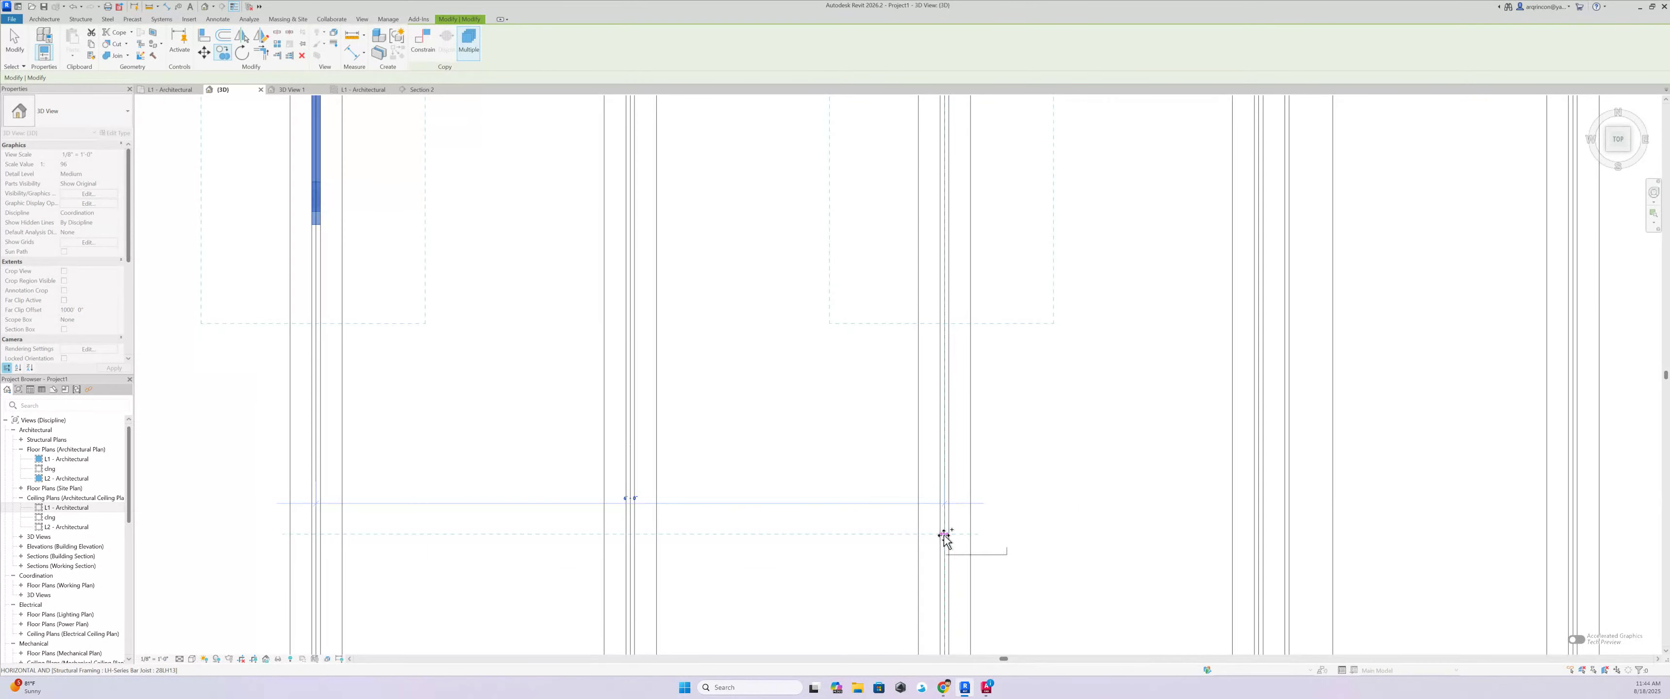
scroll(1037, 523, "down", 5)
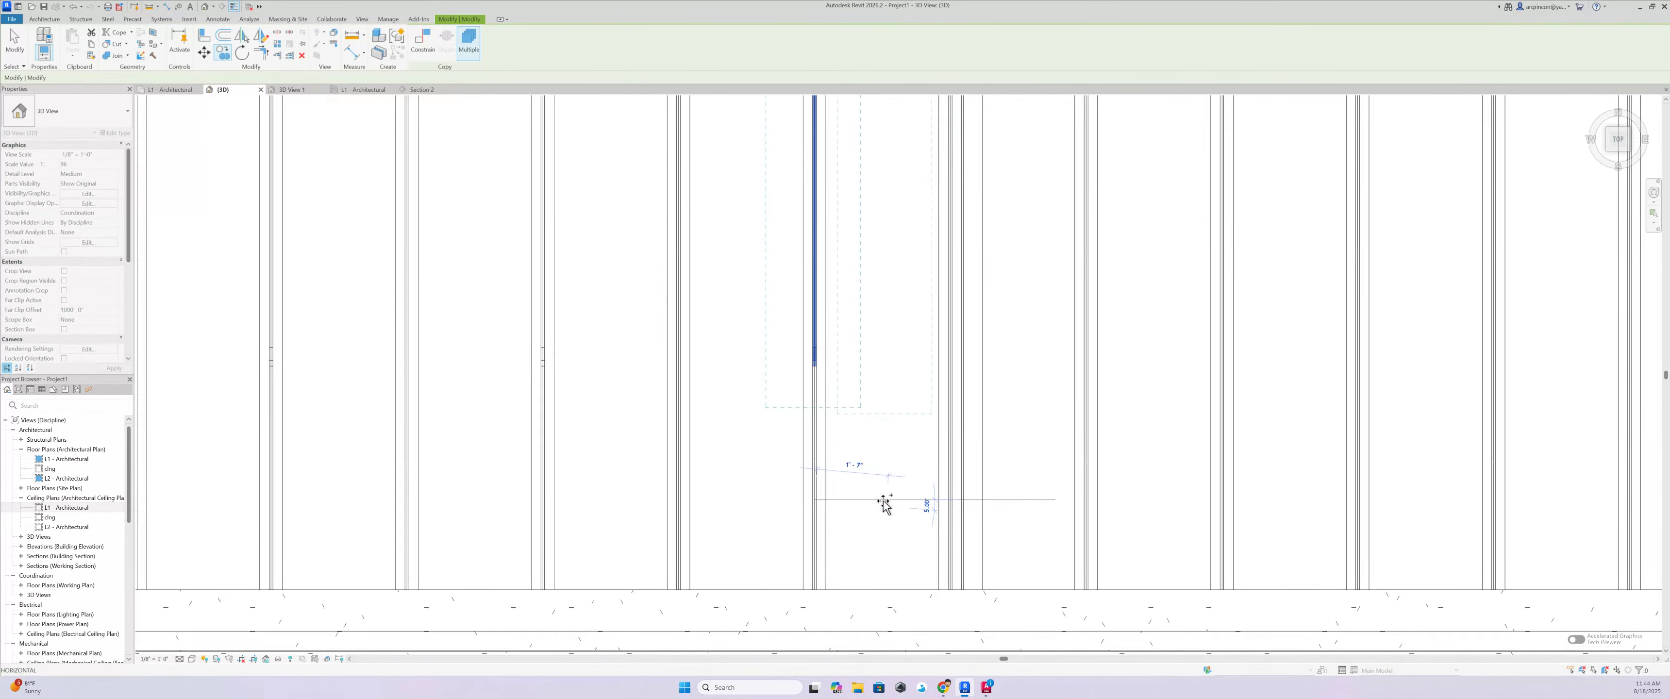
scroll(883, 497, "down", 5)
key("Escape")
key("Escape")
scroll(862, 476, "down", 1)
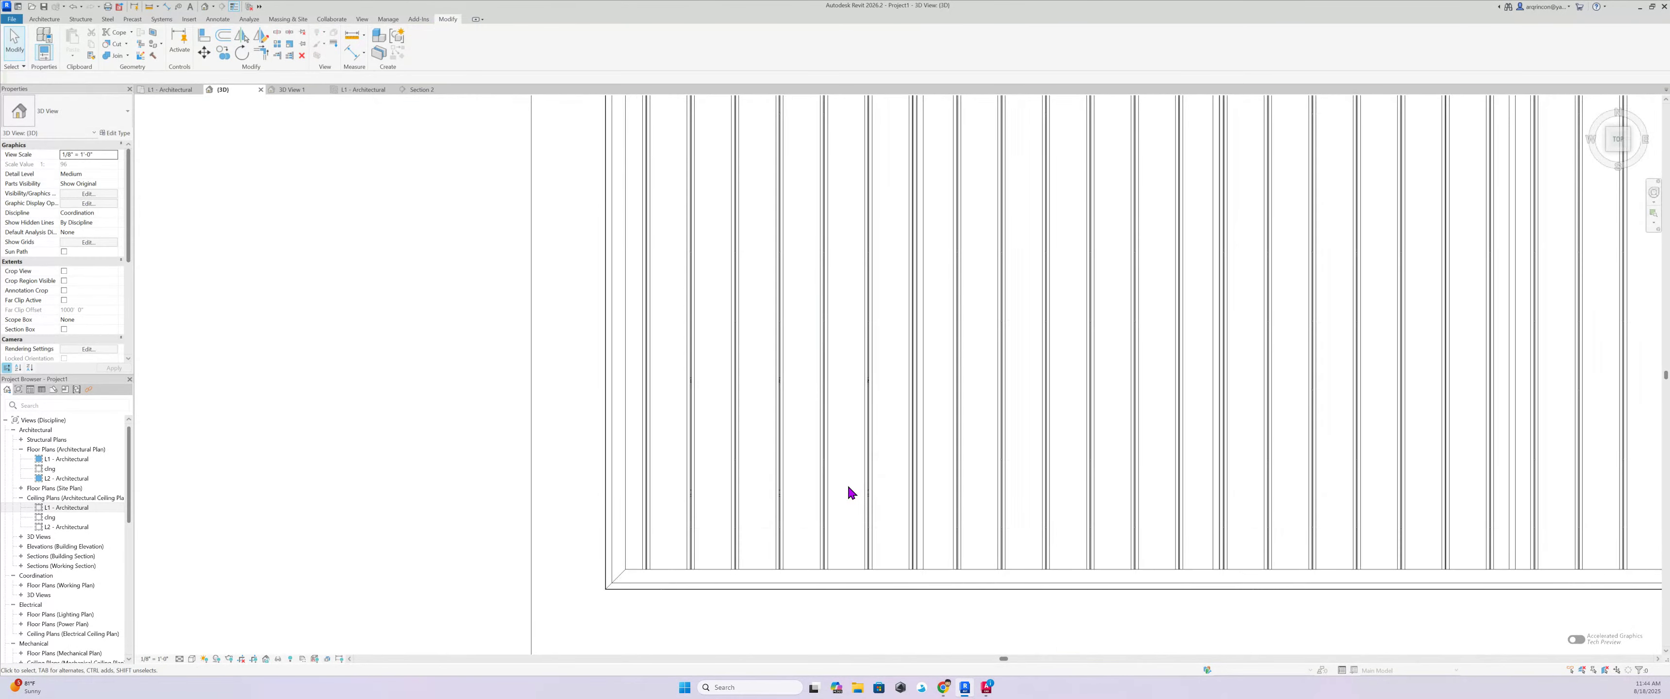
Copy the row of three pendants and ceiling pieces twice along the joists at roughly even spacing, forming three rows
left_click_drag(663, 290, 897, 535)
scroll(898, 528, "down", 1)
scroll(898, 529, "down", 2)
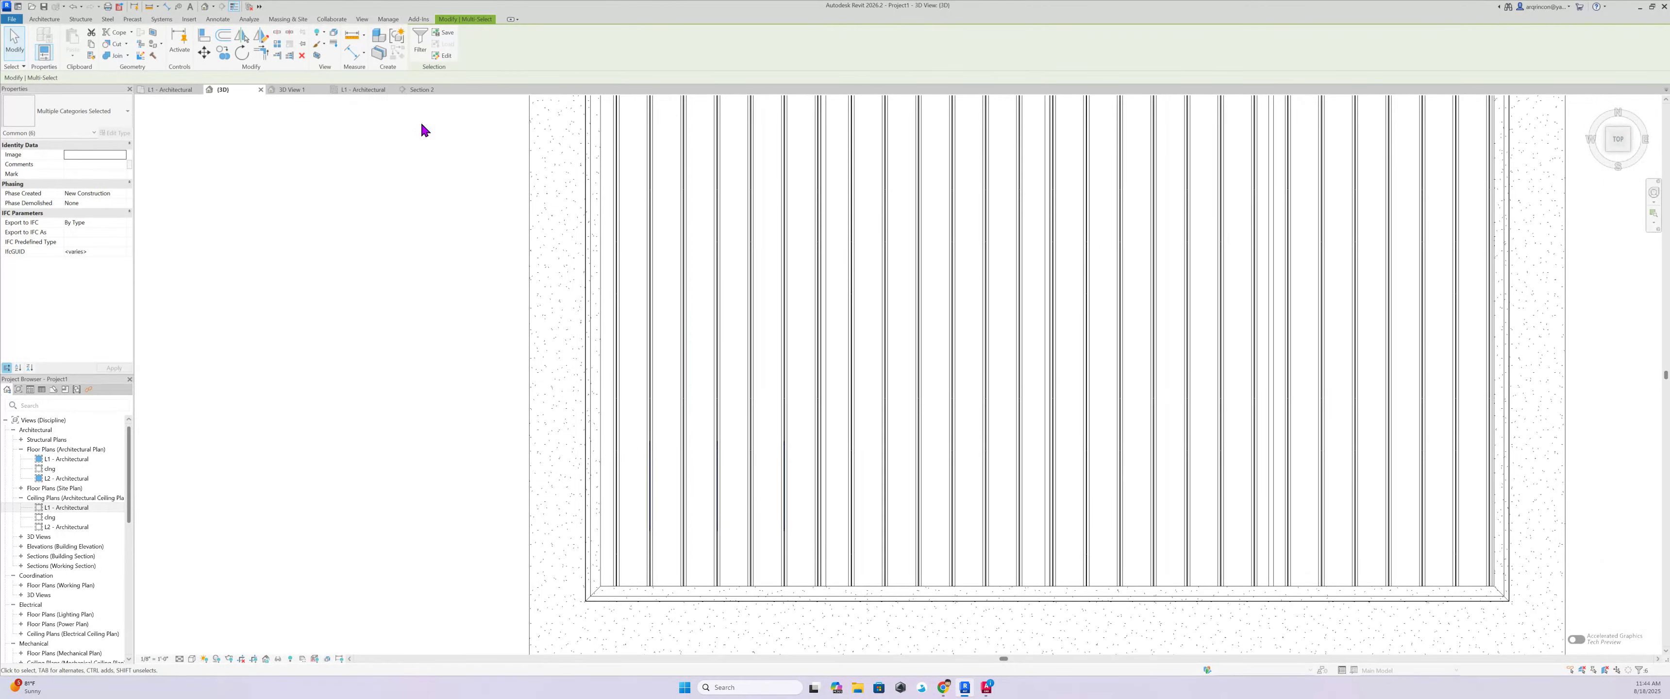
left_click(224, 57)
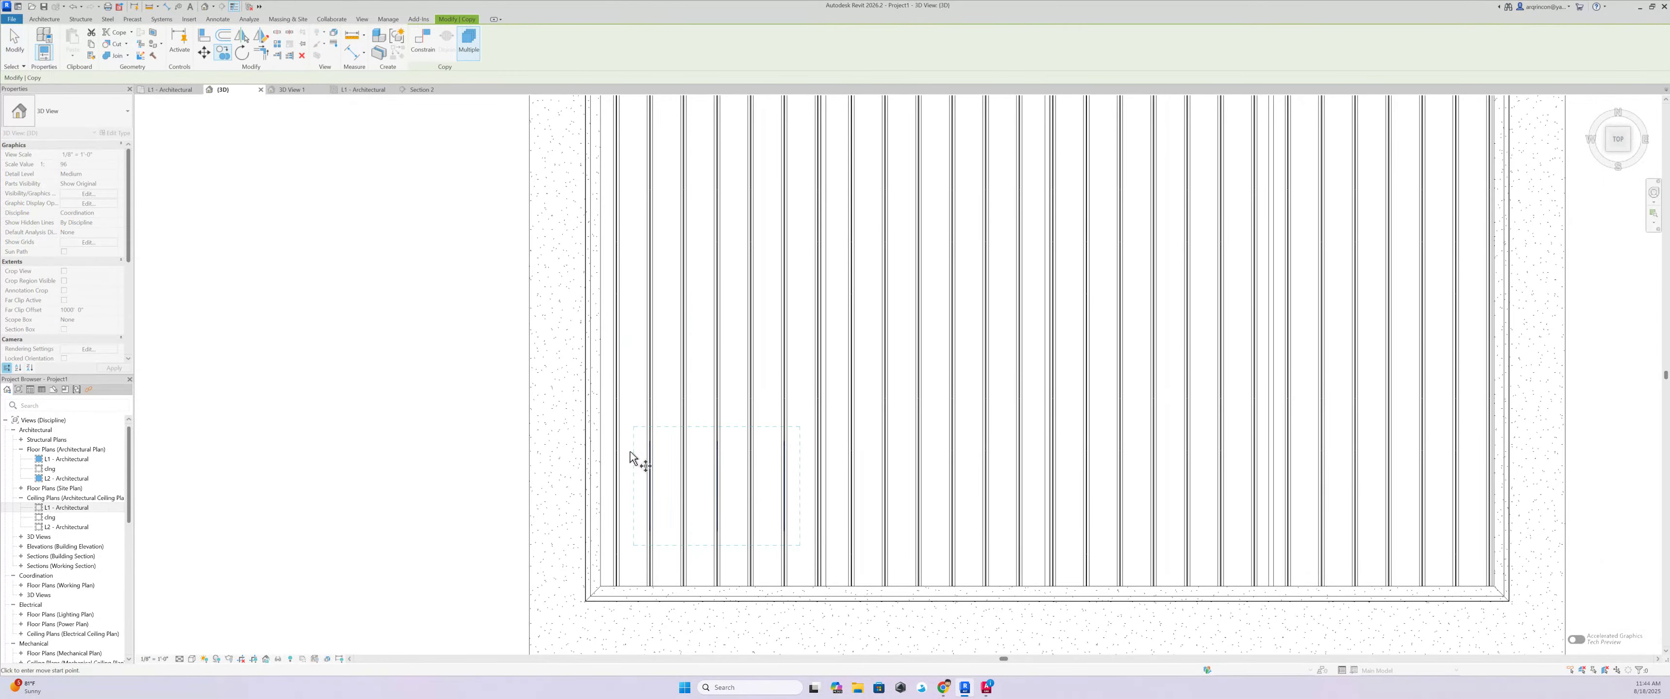
left_click(628, 477)
middle_click_drag(642, 318, 645, 489)
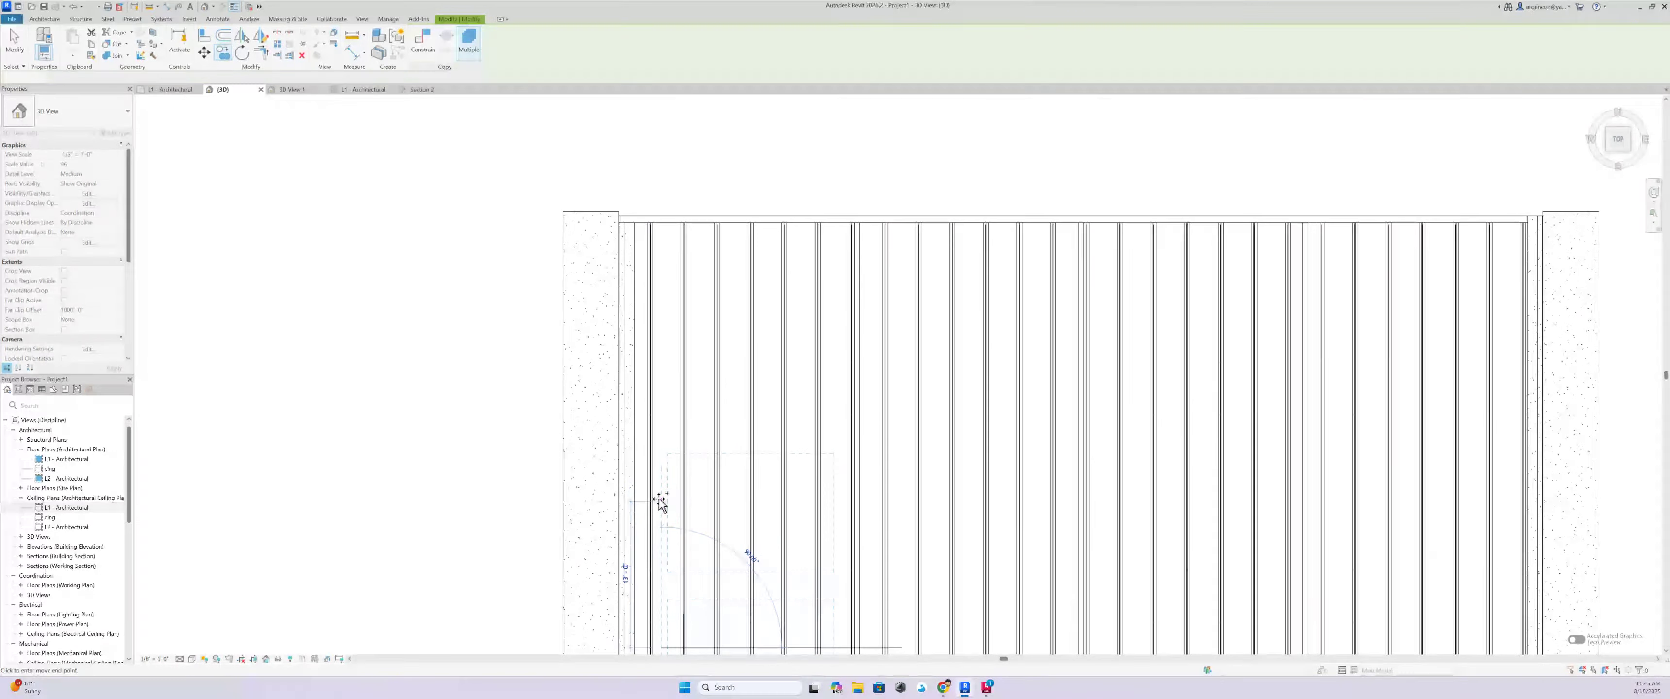
left_click(659, 501)
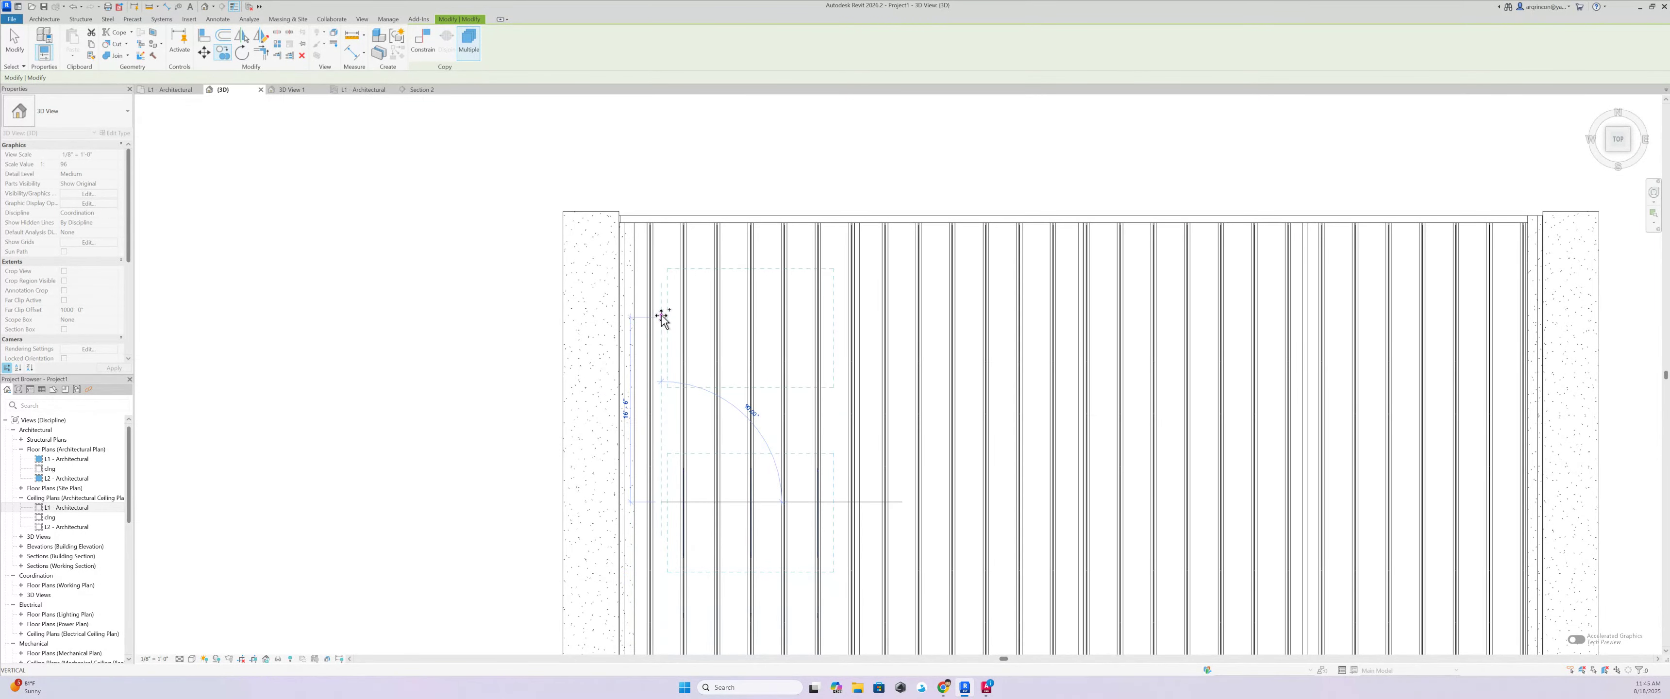
key("Escape")
key("Escape")
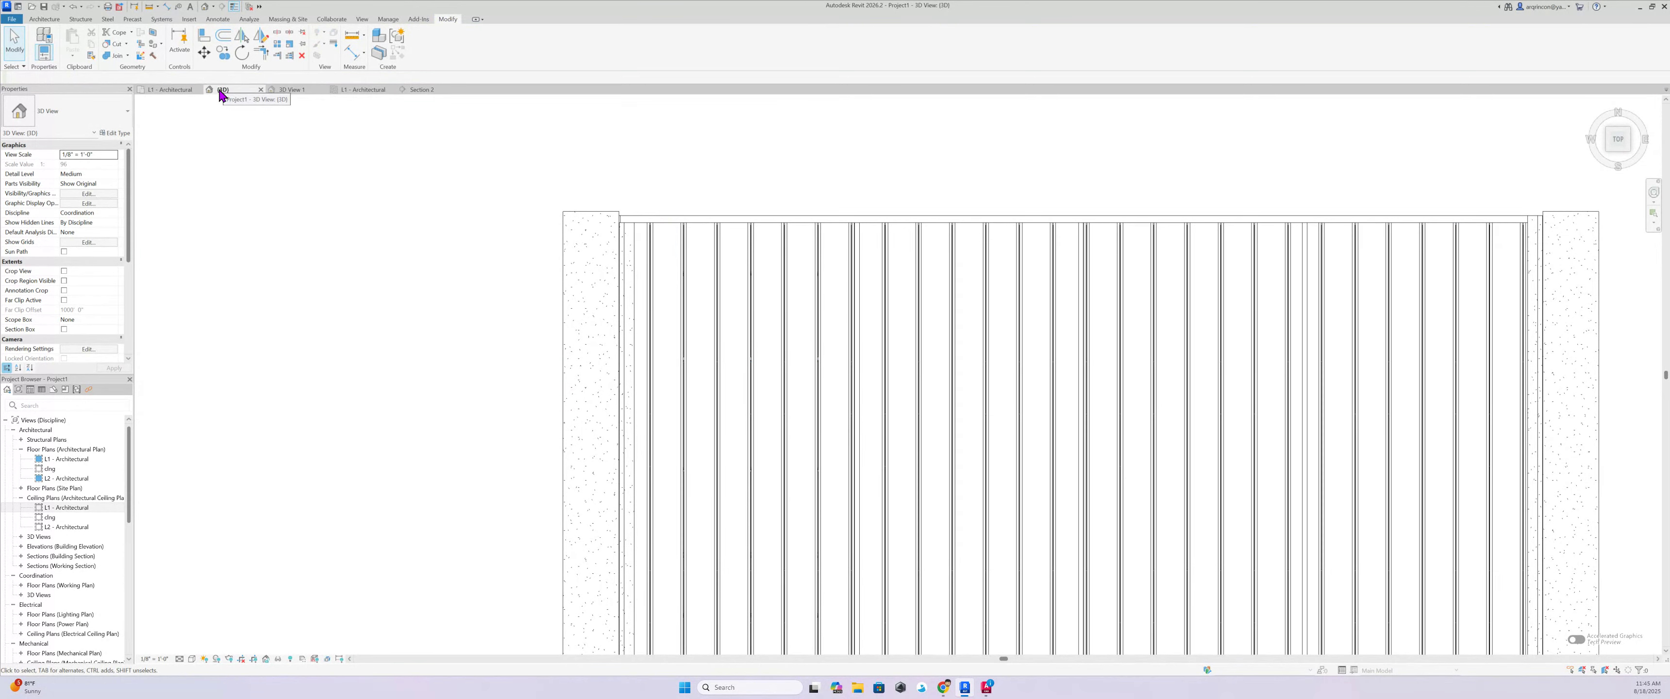
In Section 2, nudge a ceiling piece of the middle pendant row down to just below the joist's bottom chord
left_click(415, 89)
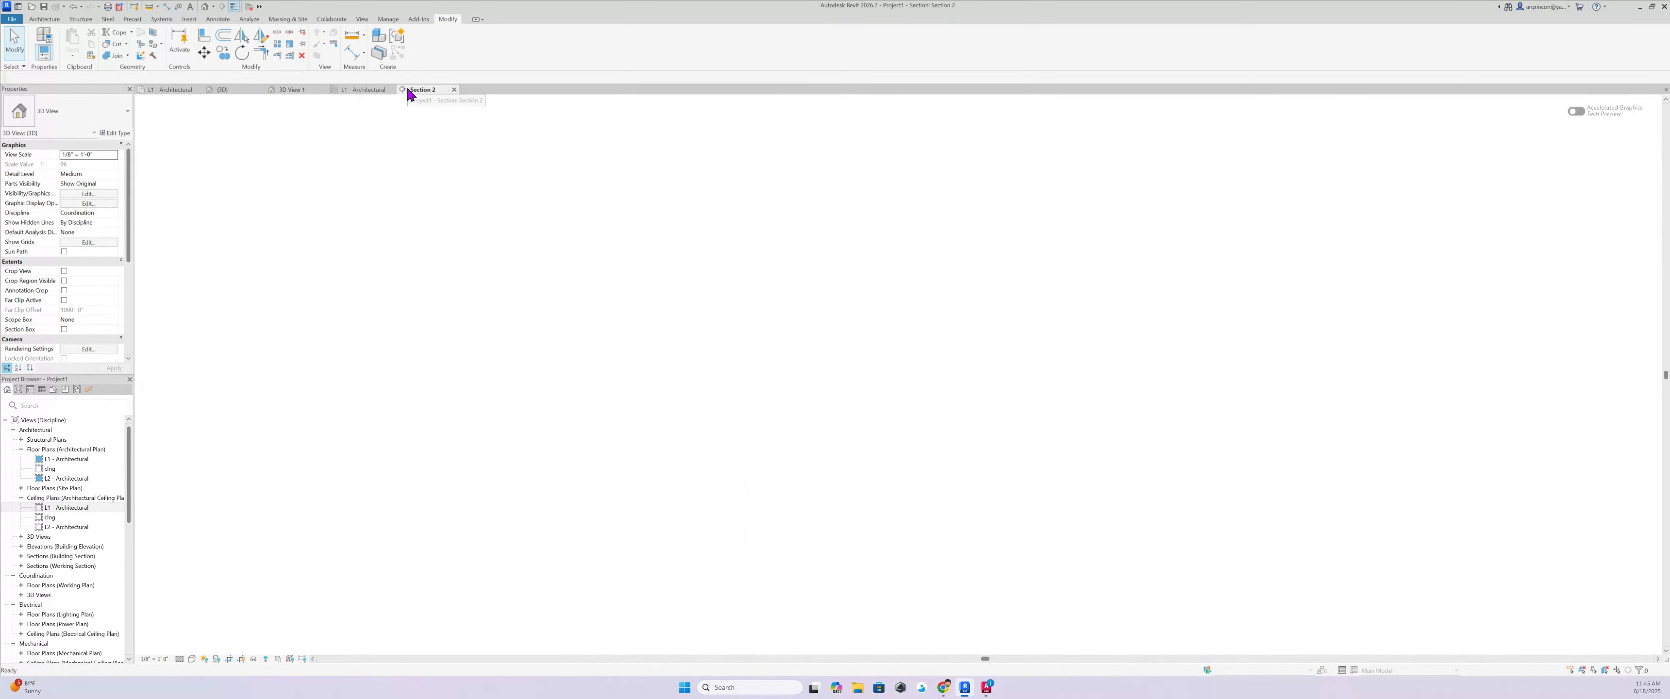
scroll(545, 318, "down", 5)
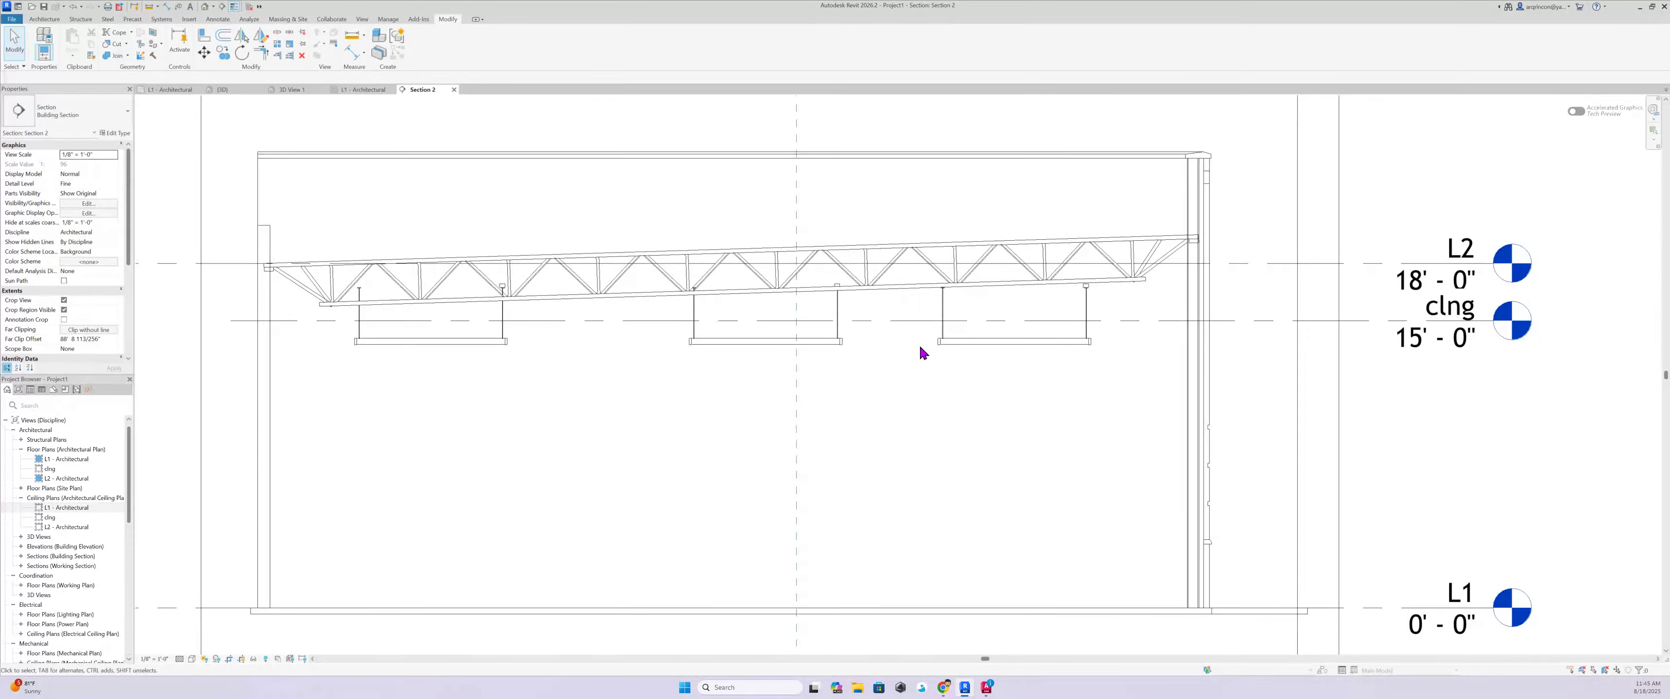
scroll(792, 367, "up", 2)
scroll(843, 311, "up", 1)
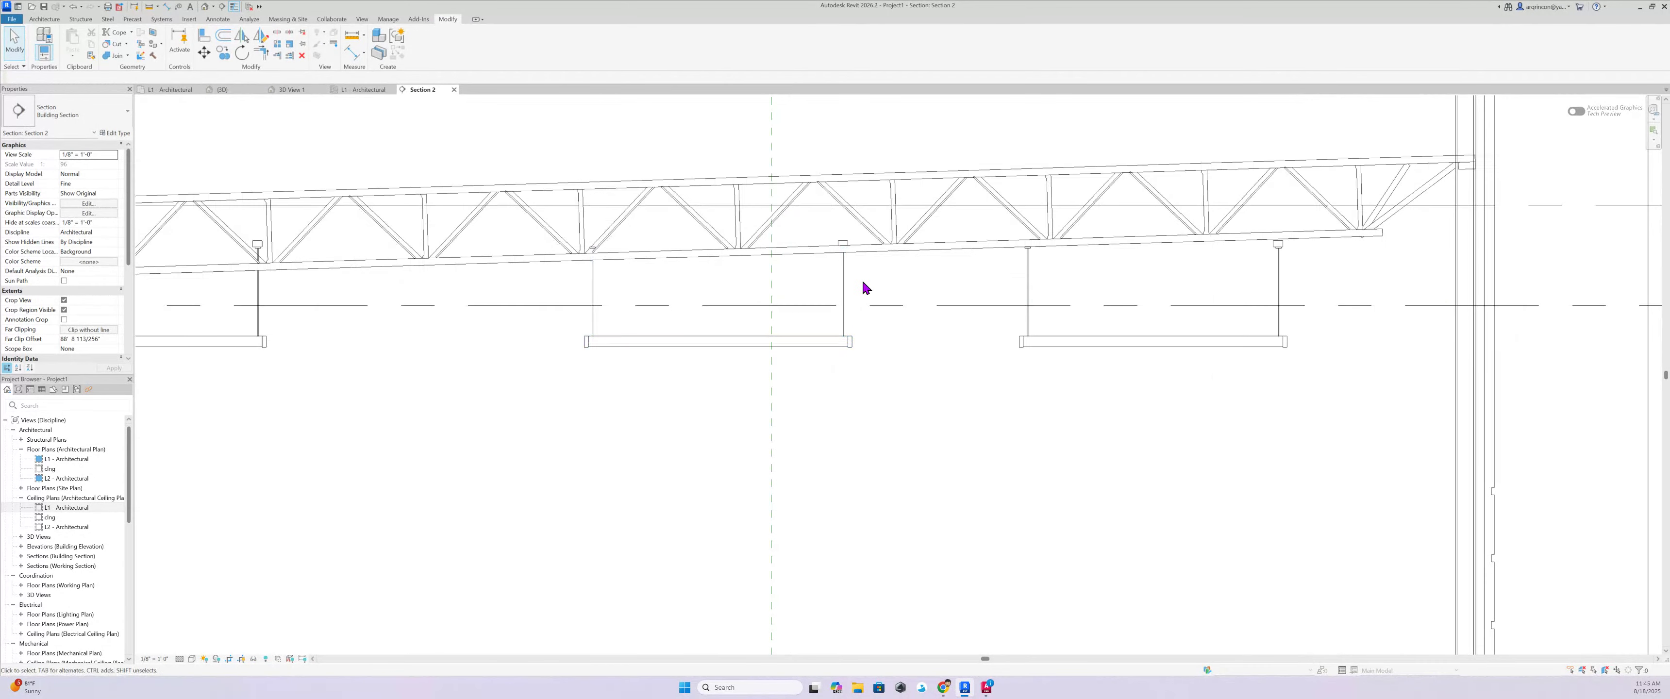
left_click(844, 243)
left_click_drag(849, 244, 925, 426)
left_click(920, 423)
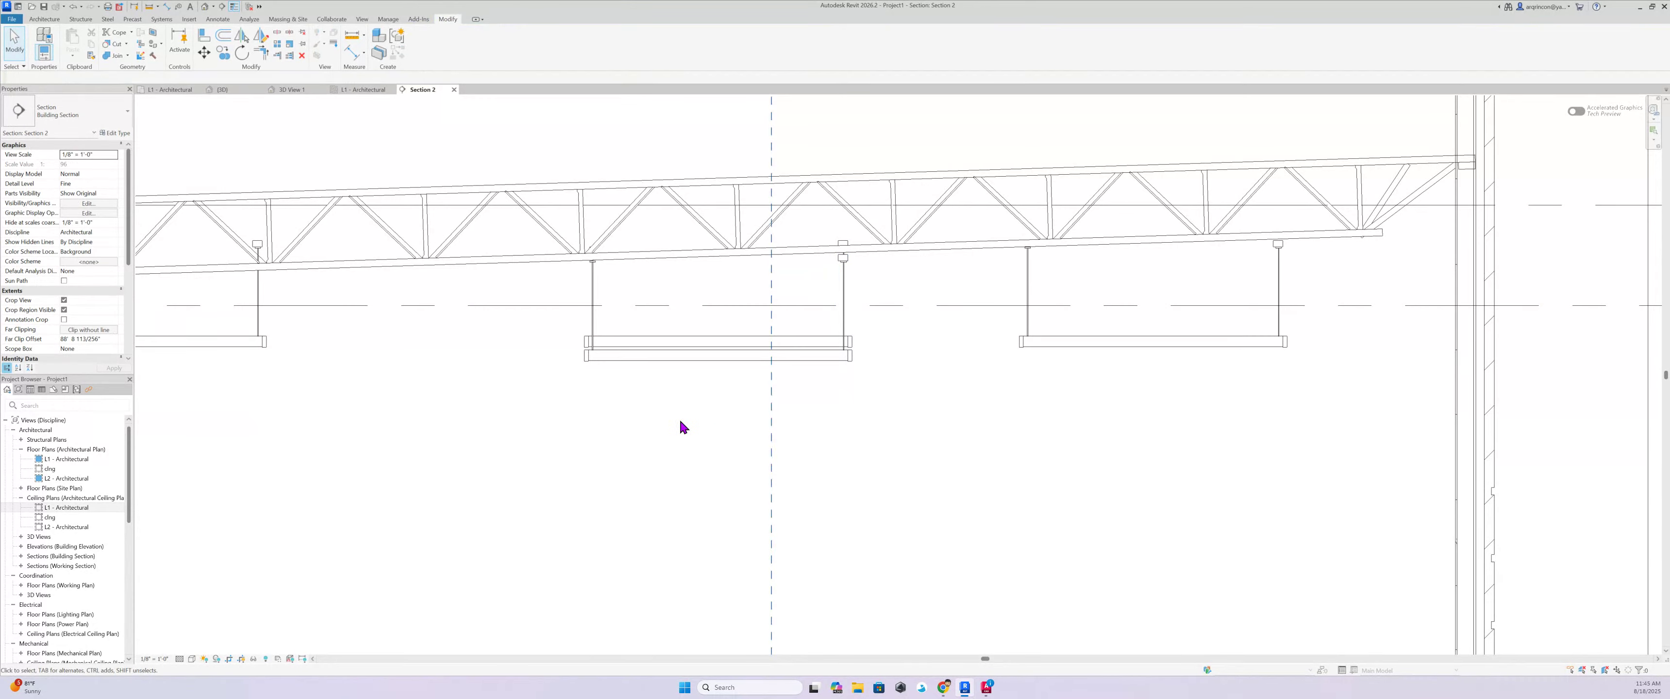
Nudge a ceiling piece at the joist's low end down below the bottom chord, to a height offset of 15' 9"
middle_click_drag(680, 402, 857, 383)
left_click(448, 326)
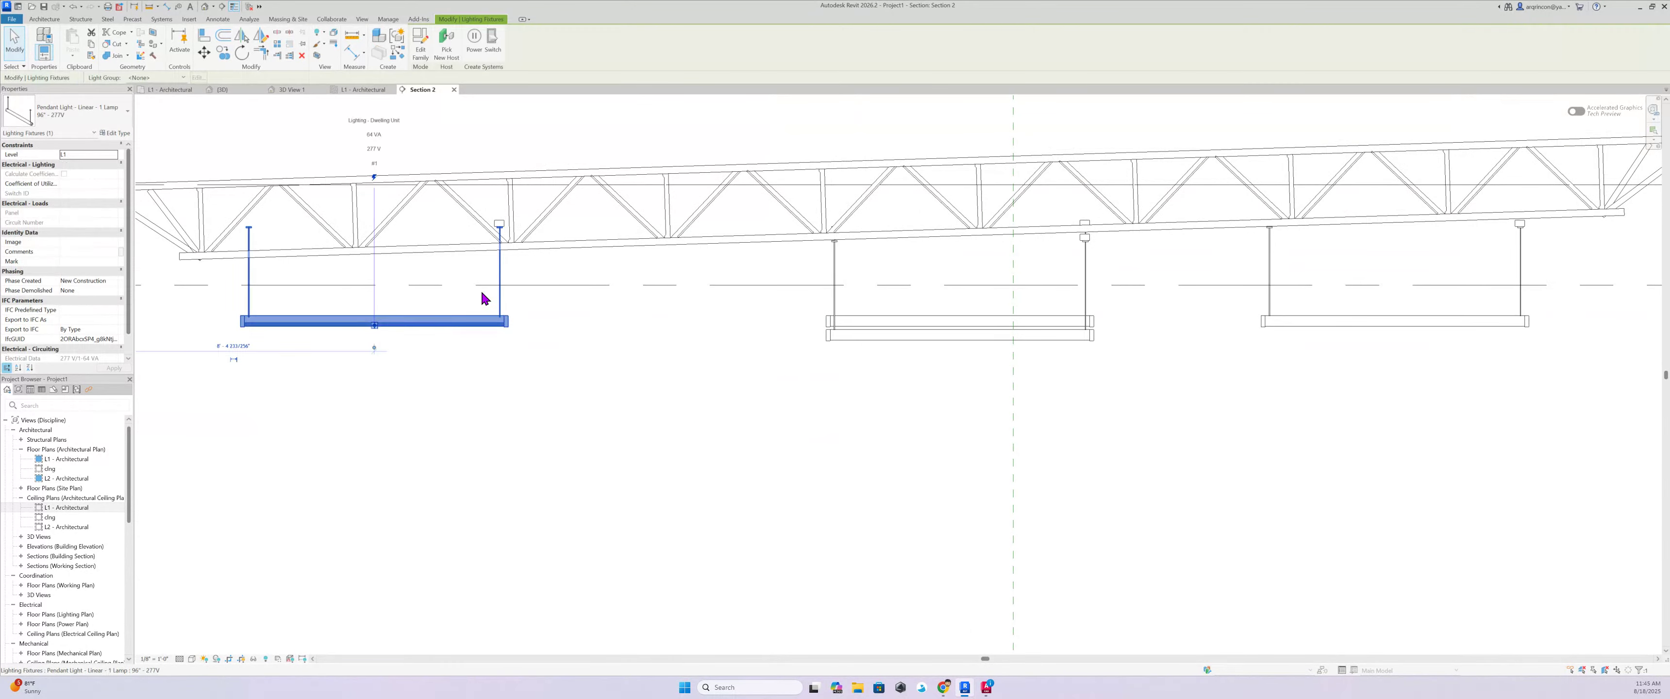
key("Escape")
left_click(460, 321)
key("Escape")
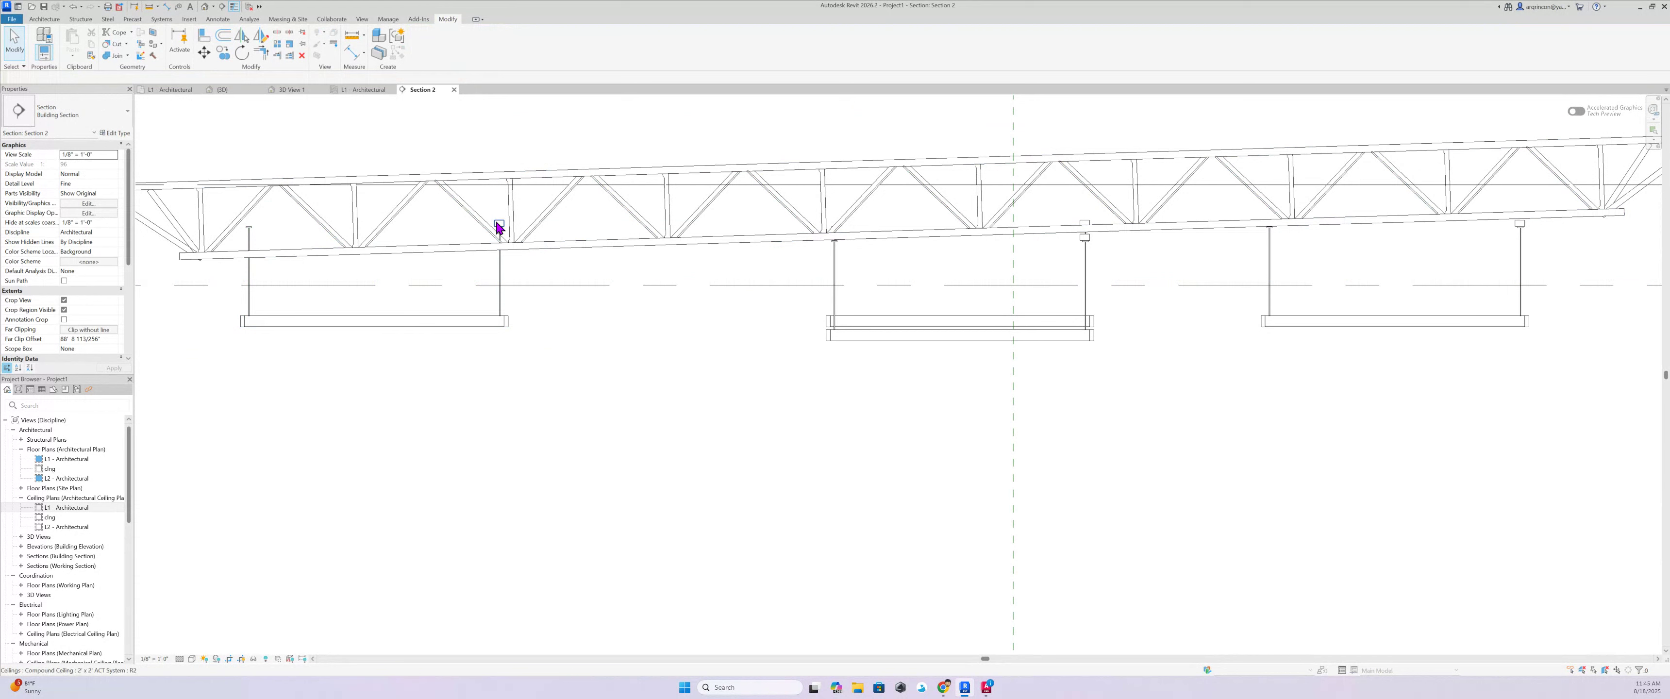
left_click(498, 222)
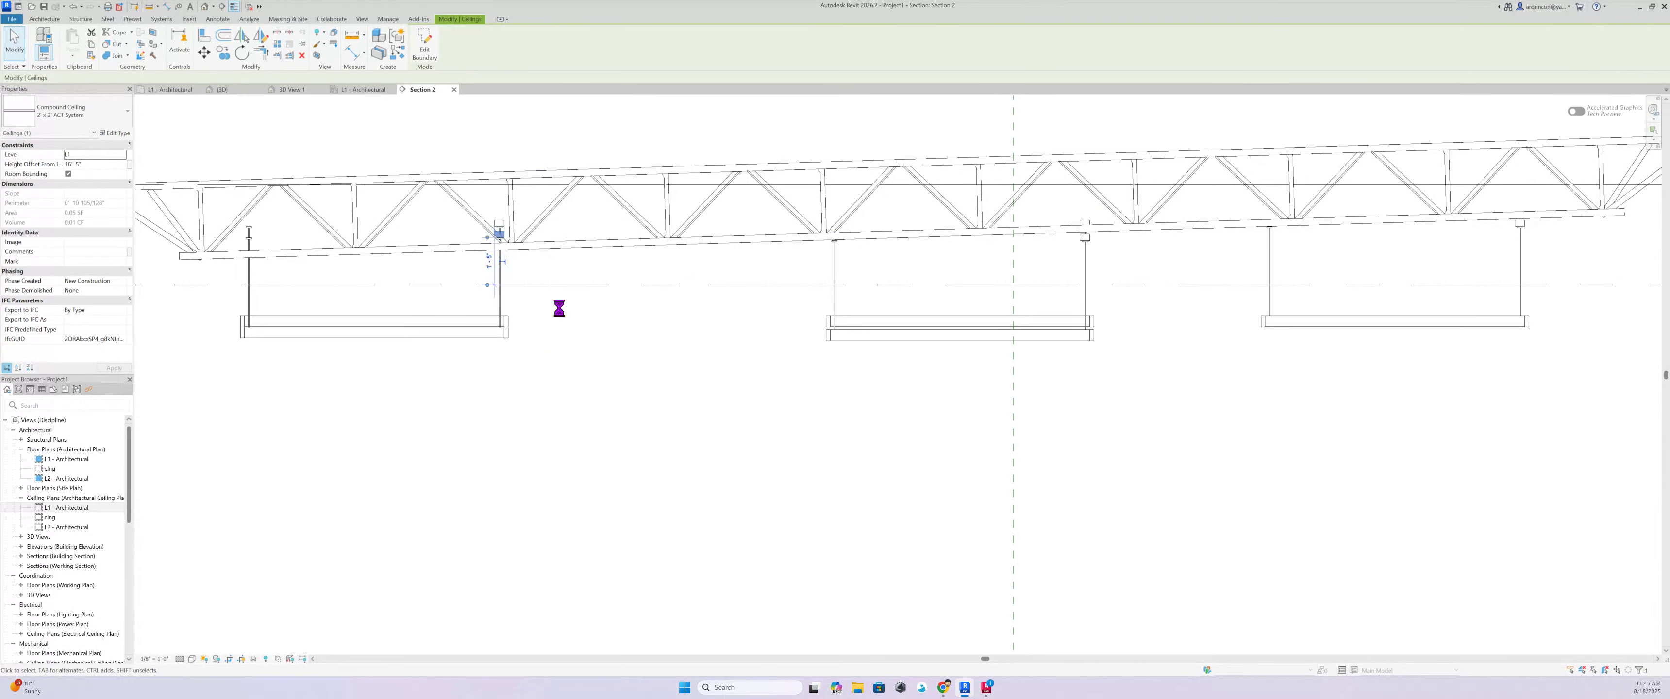
key("Down")
key("Down")
key("Down")
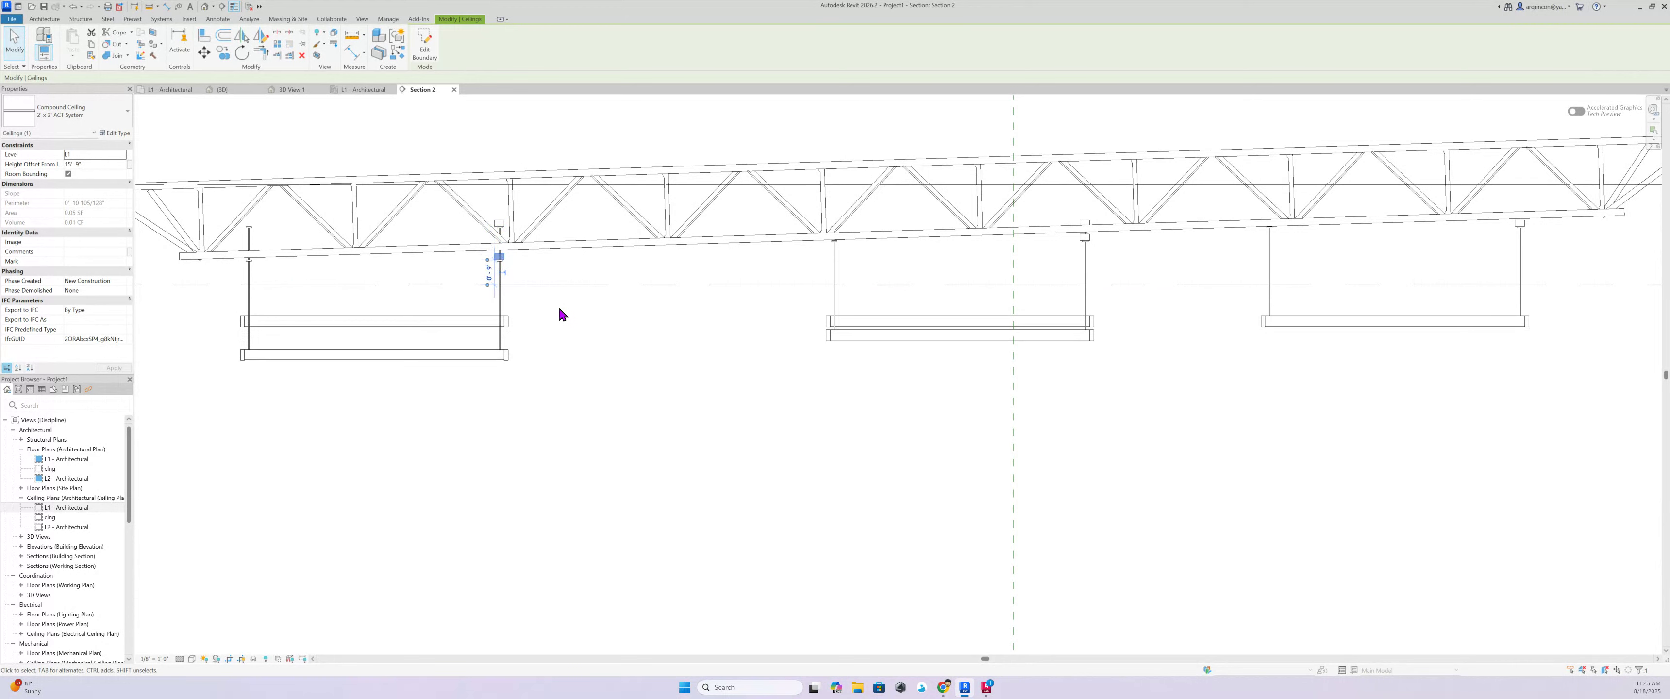
Nudge the lowered ceiling piece at the joist's low end slightly up, closer to the bottom chord
key("Up")
key("Escape")
scroll(547, 280, "up", 4)
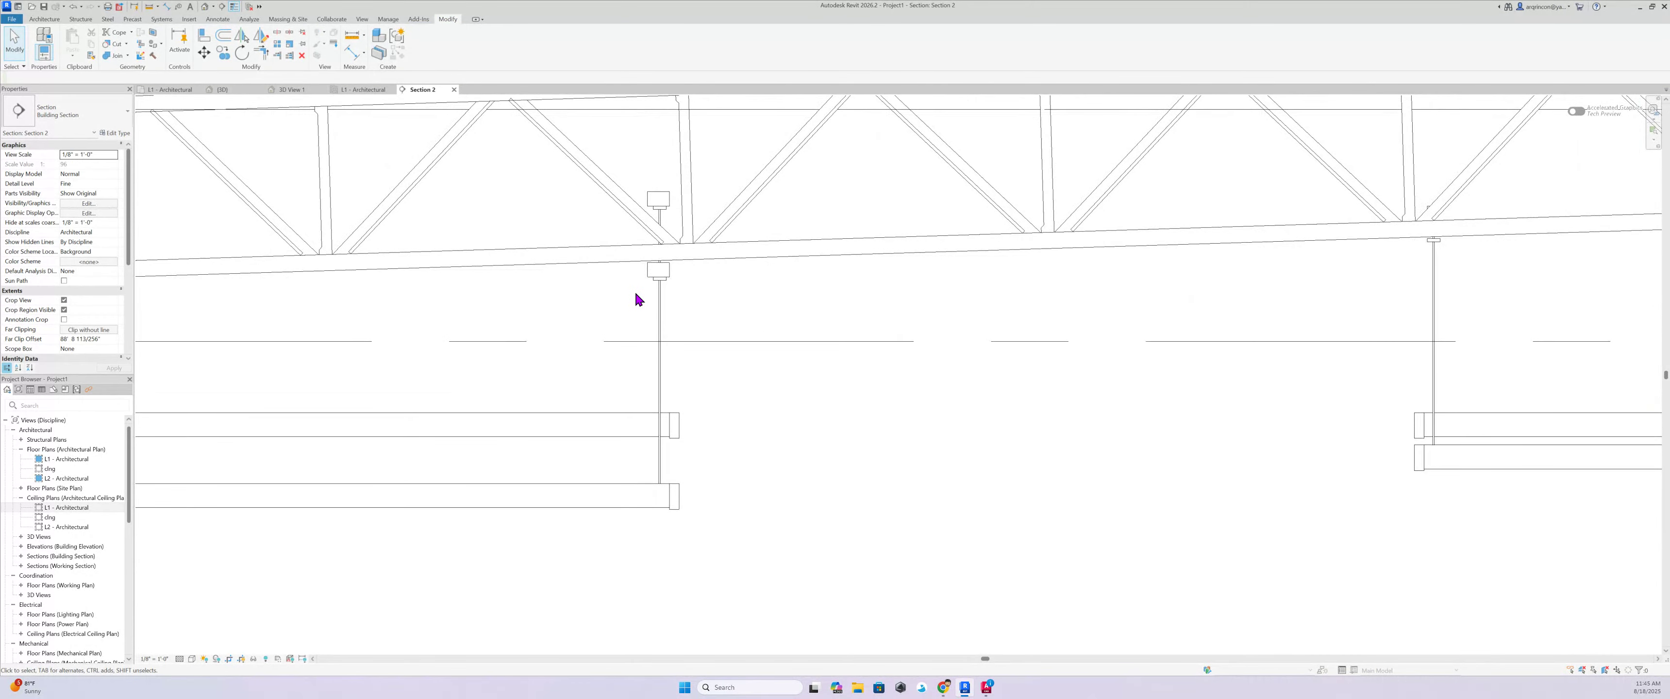
Align the top of the higher ceiling piece at the joist's low end with the top of the lowered one
key("a")
key("l")
scroll(693, 266, "up", 4)
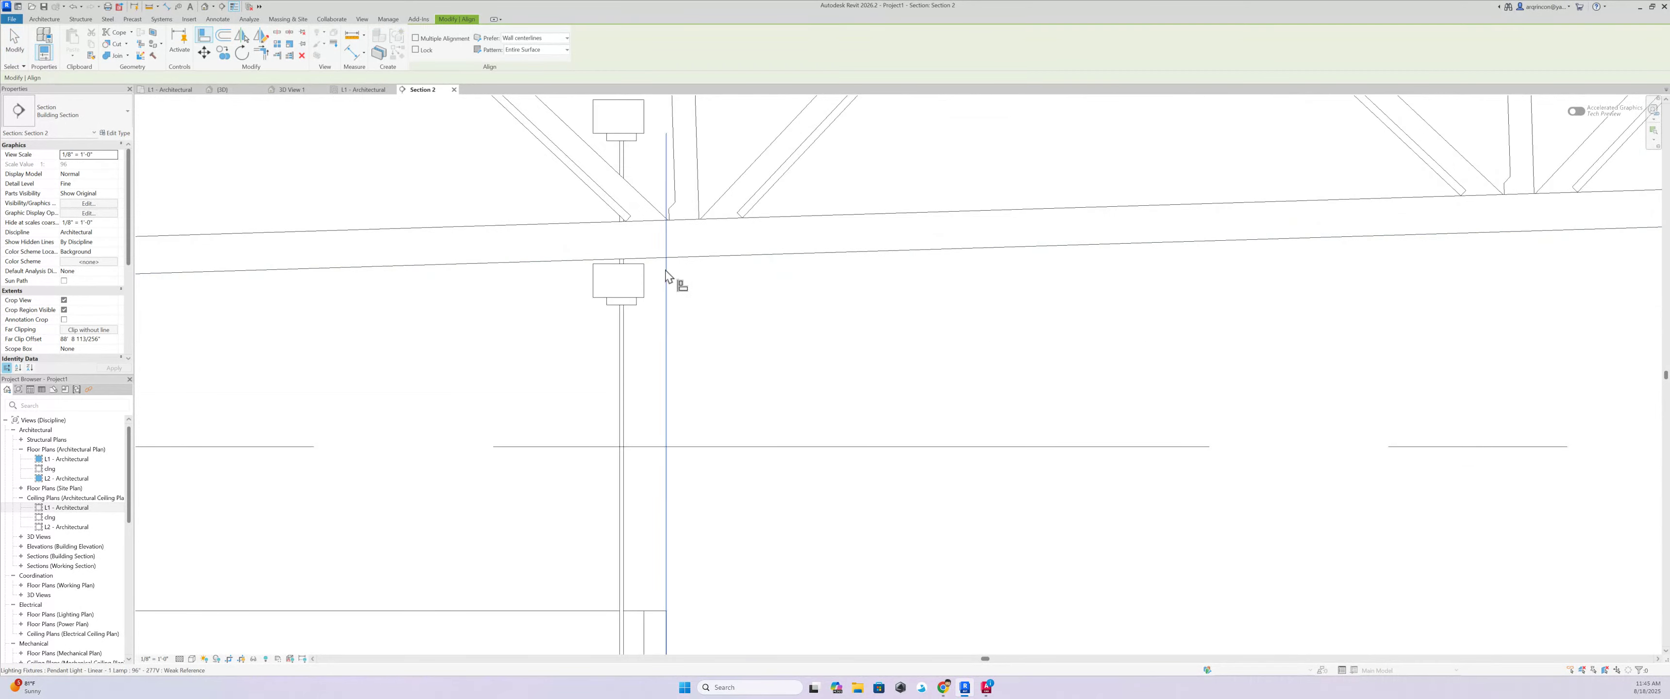
middle_click_drag(652, 152, 650, 227)
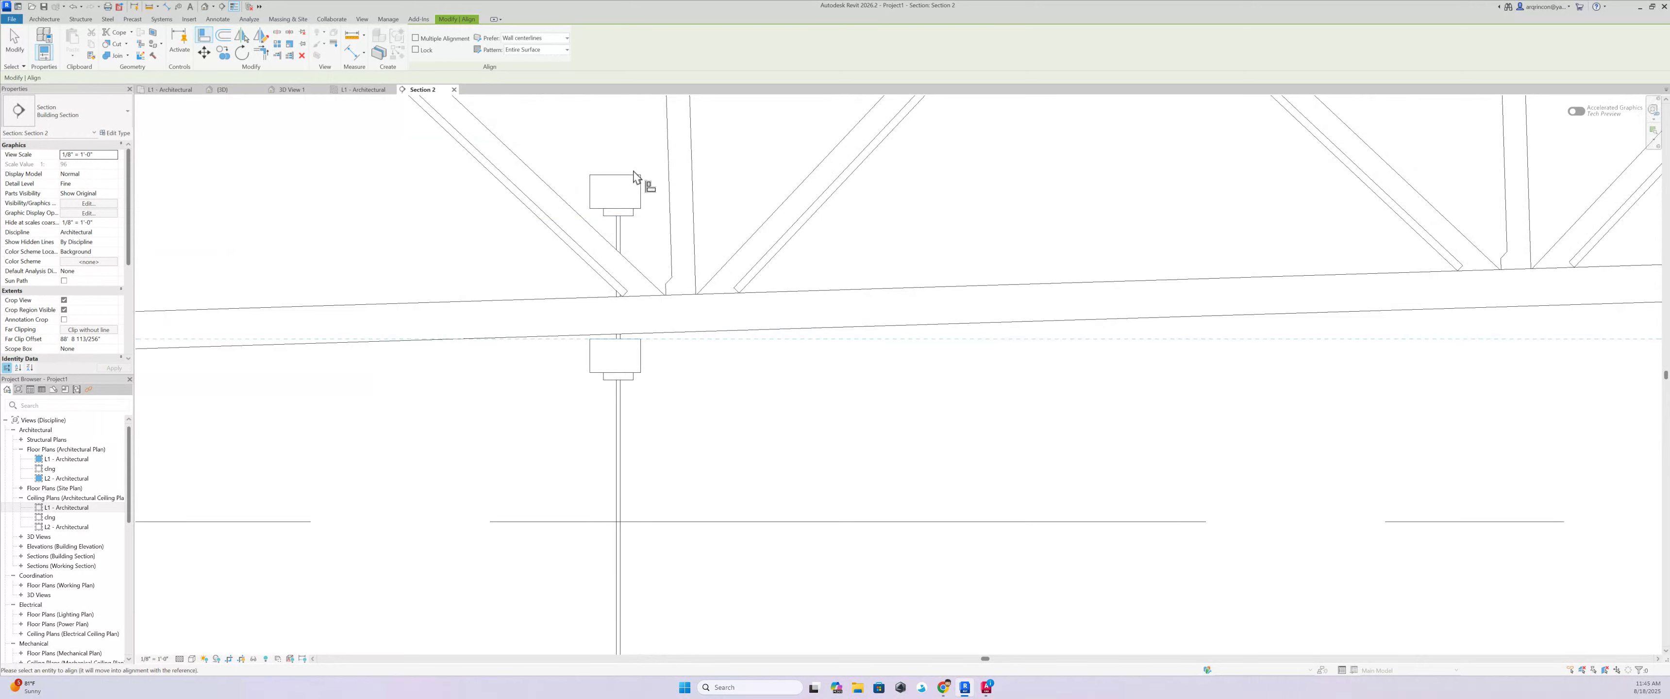
left_click(642, 345)
left_click(636, 176)
Nudge the middle row's lowered ceiling piece up toward the bottom chord, to a height offset of 16' 4 1/4"
scroll(936, 340, "down", 6)
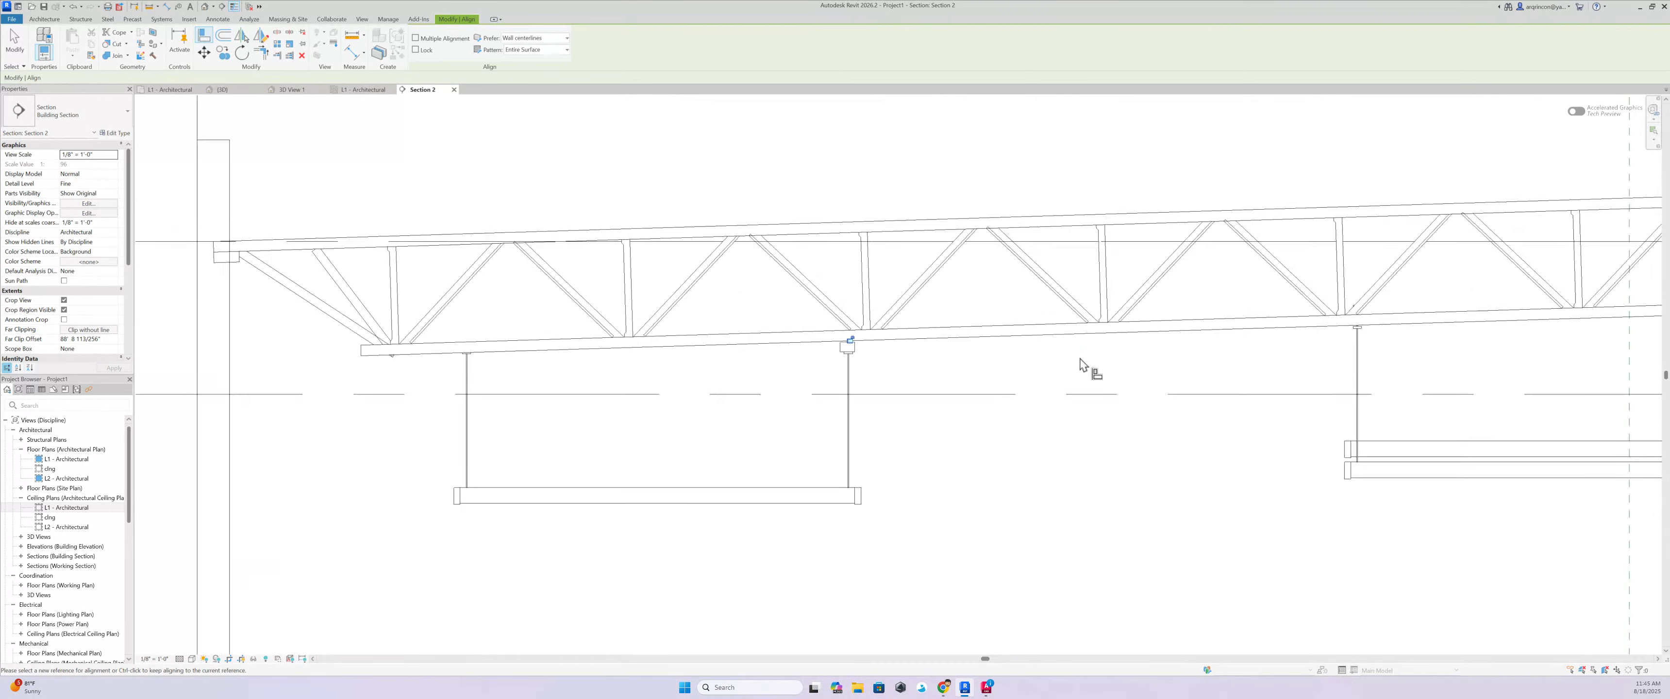
middle_click_drag(1095, 373, 570, 359)
scroll(775, 318, "up", 3)
middle_click_drag(910, 353, 436, 417)
scroll(735, 361, "up", 5)
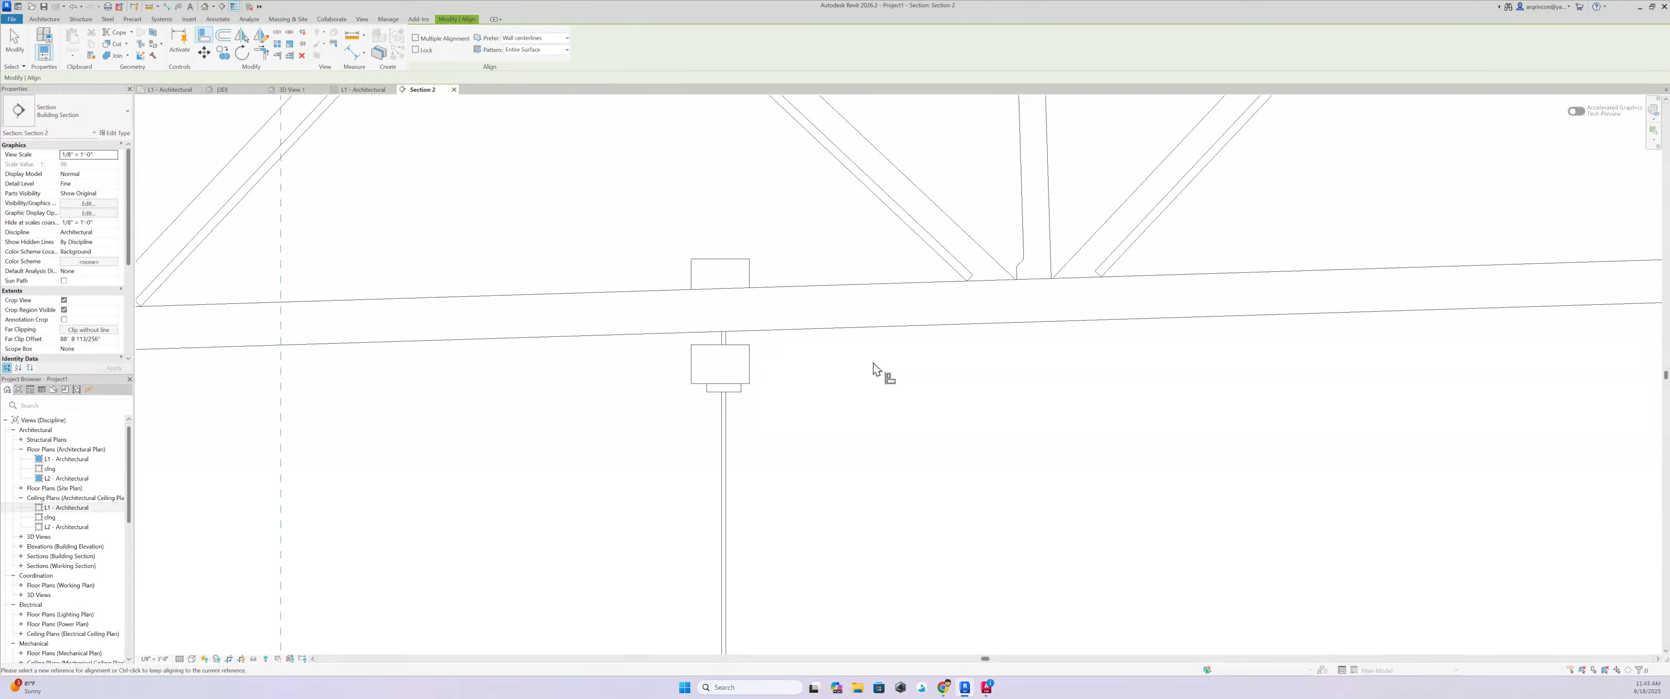
key("Escape")
left_click(750, 365)
scroll(750, 365, "down", 4)
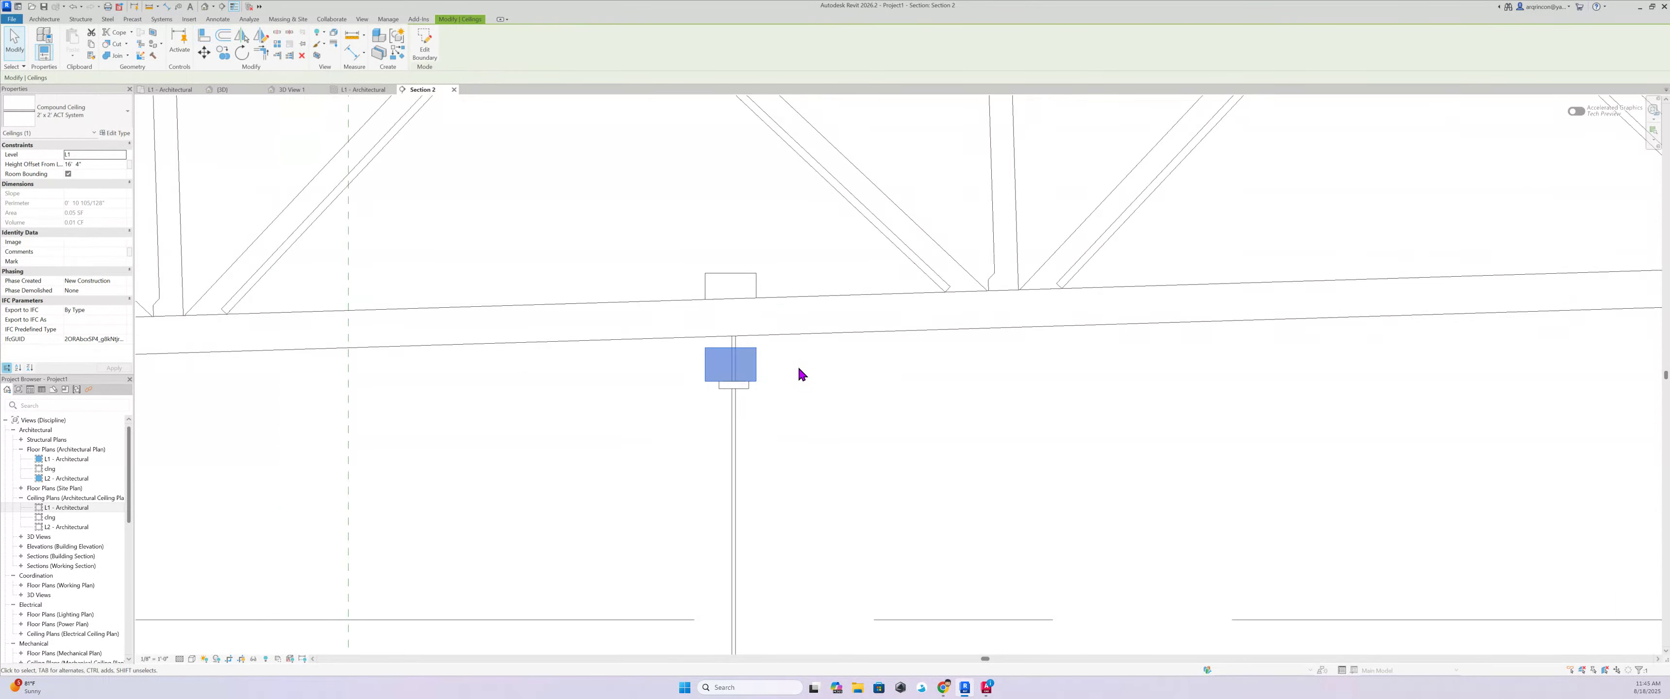
key("Up")
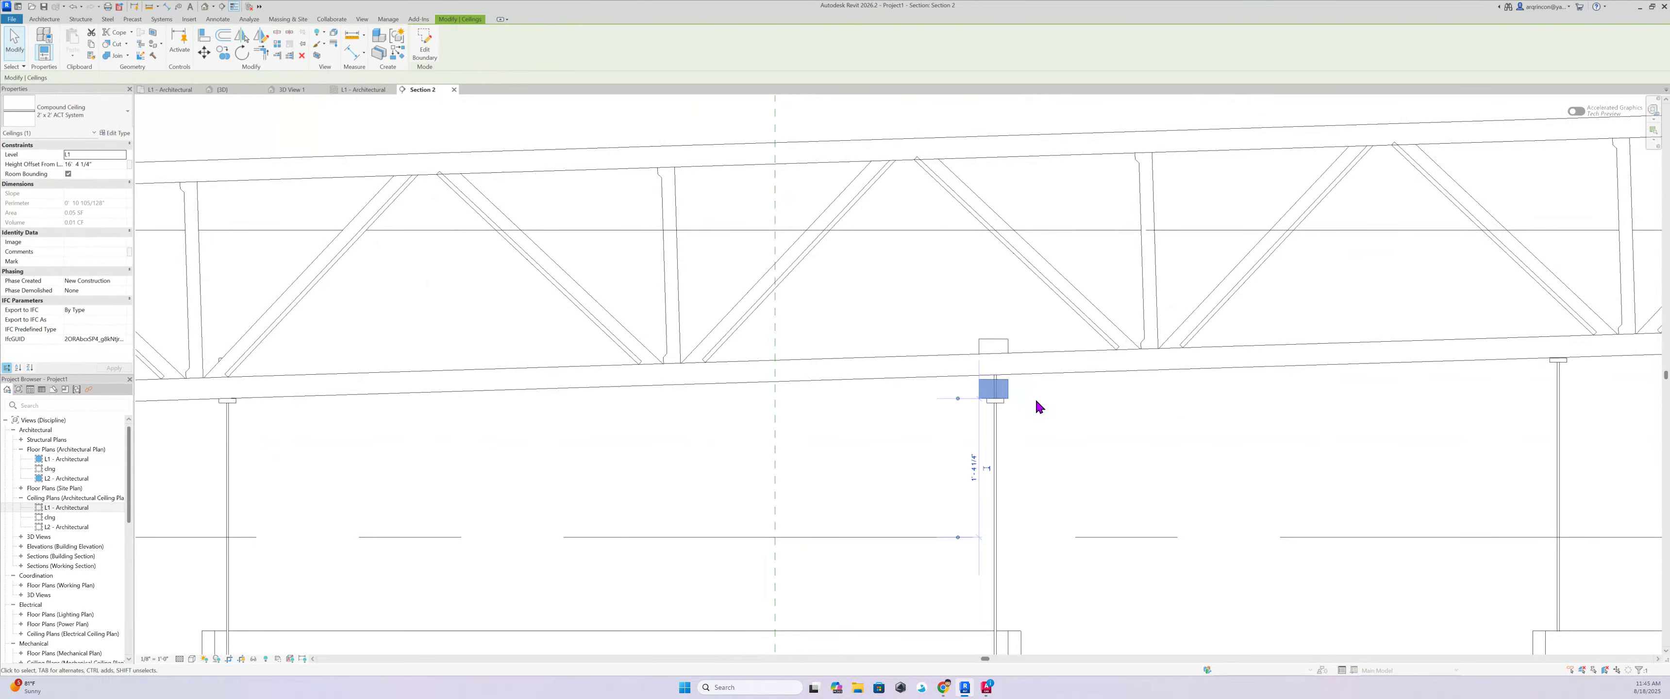
key("Escape")
Align the middle row's higher ceiling piece with the top of the lowered piece beneath the joist
scroll(1071, 415, "up", 4)
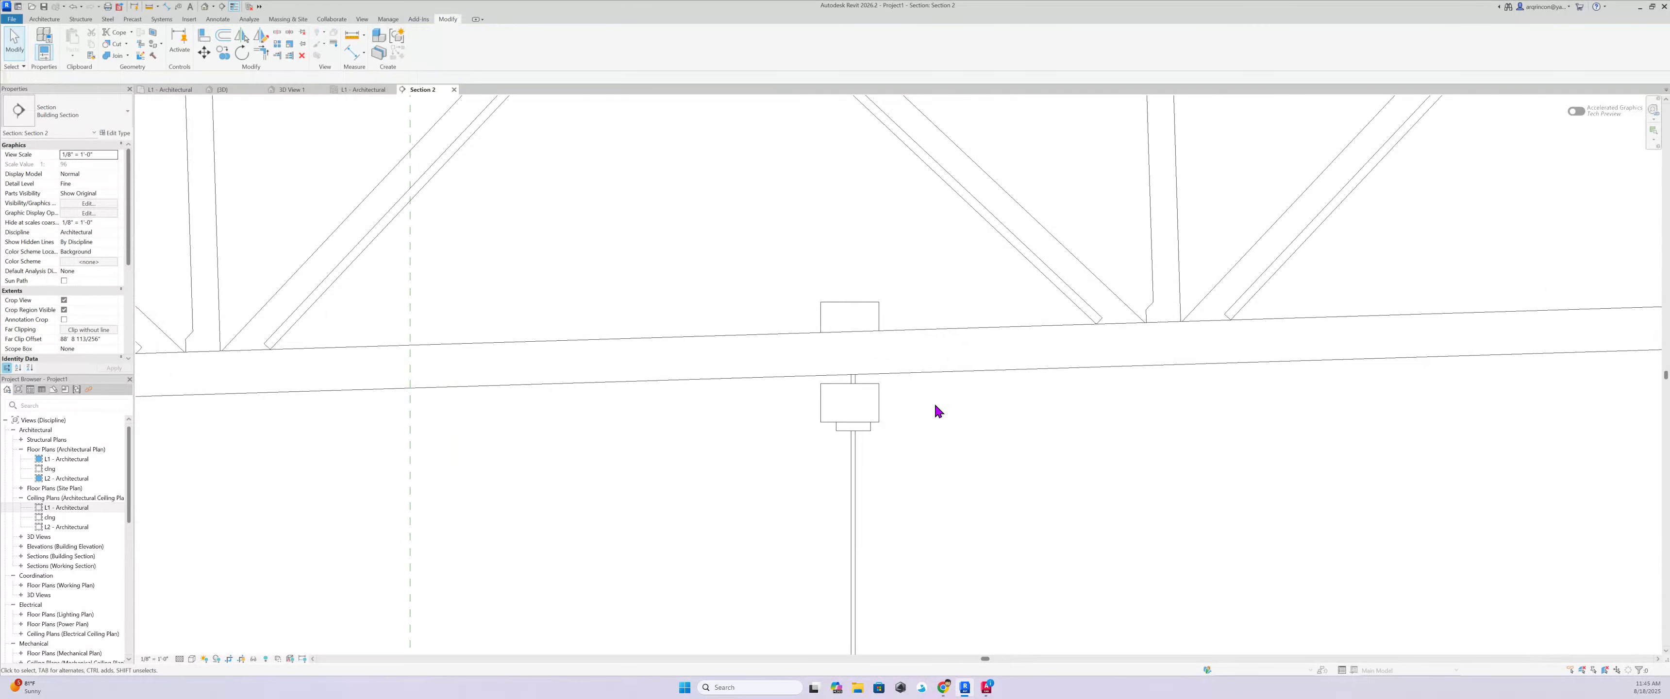
scroll(862, 438, "down", 8)
scroll(583, 448, "up", 4)
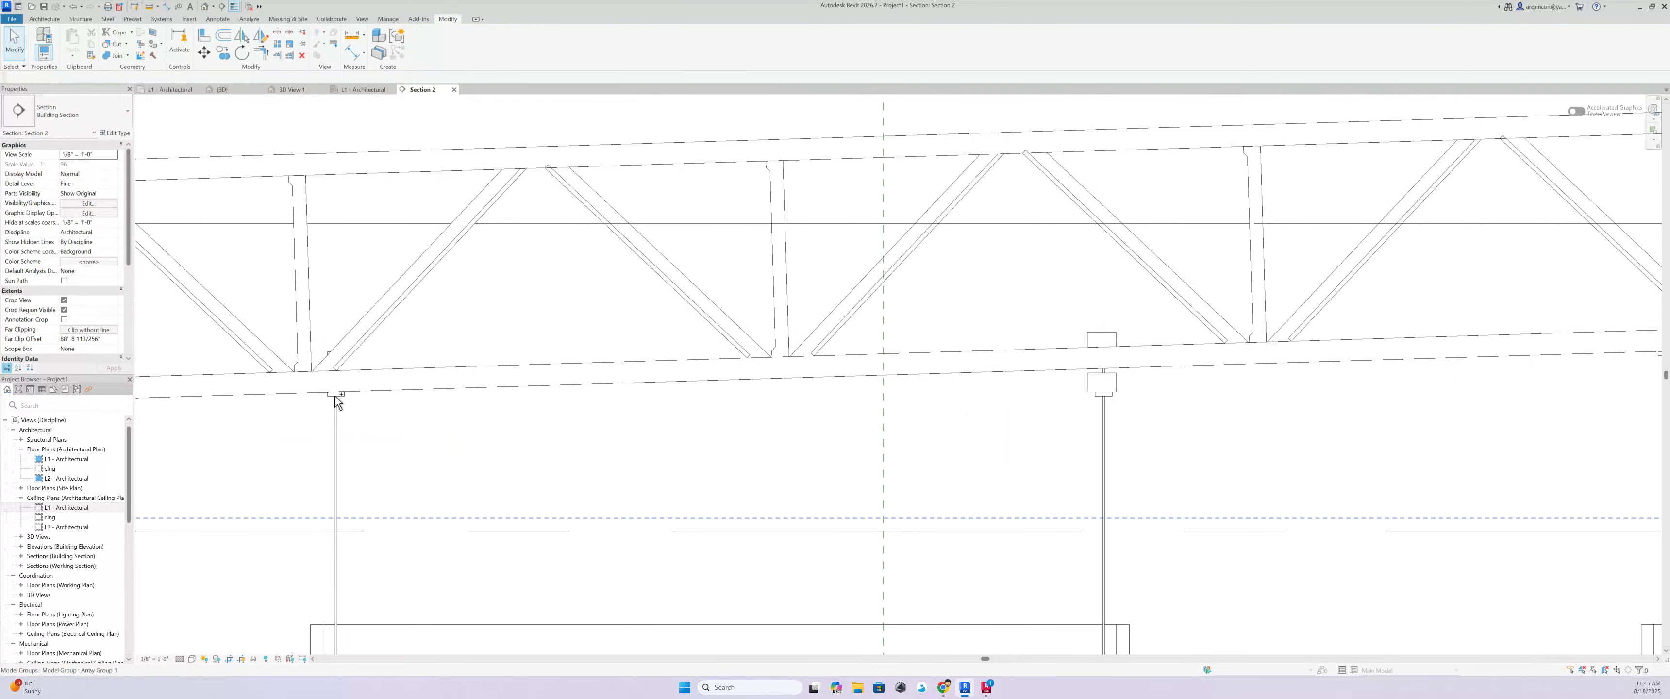
scroll(1128, 399, "up", 4)
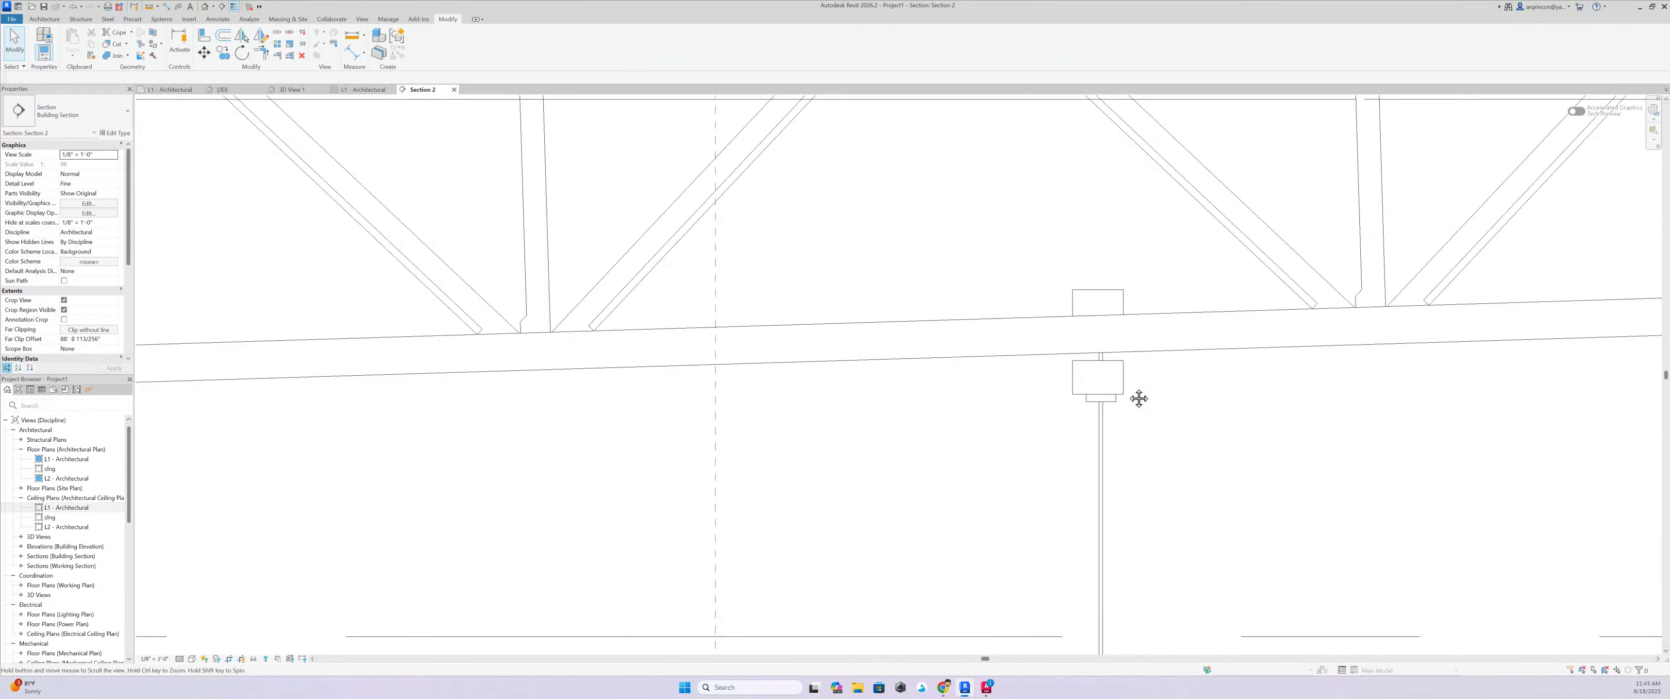
key("a")
key("l")
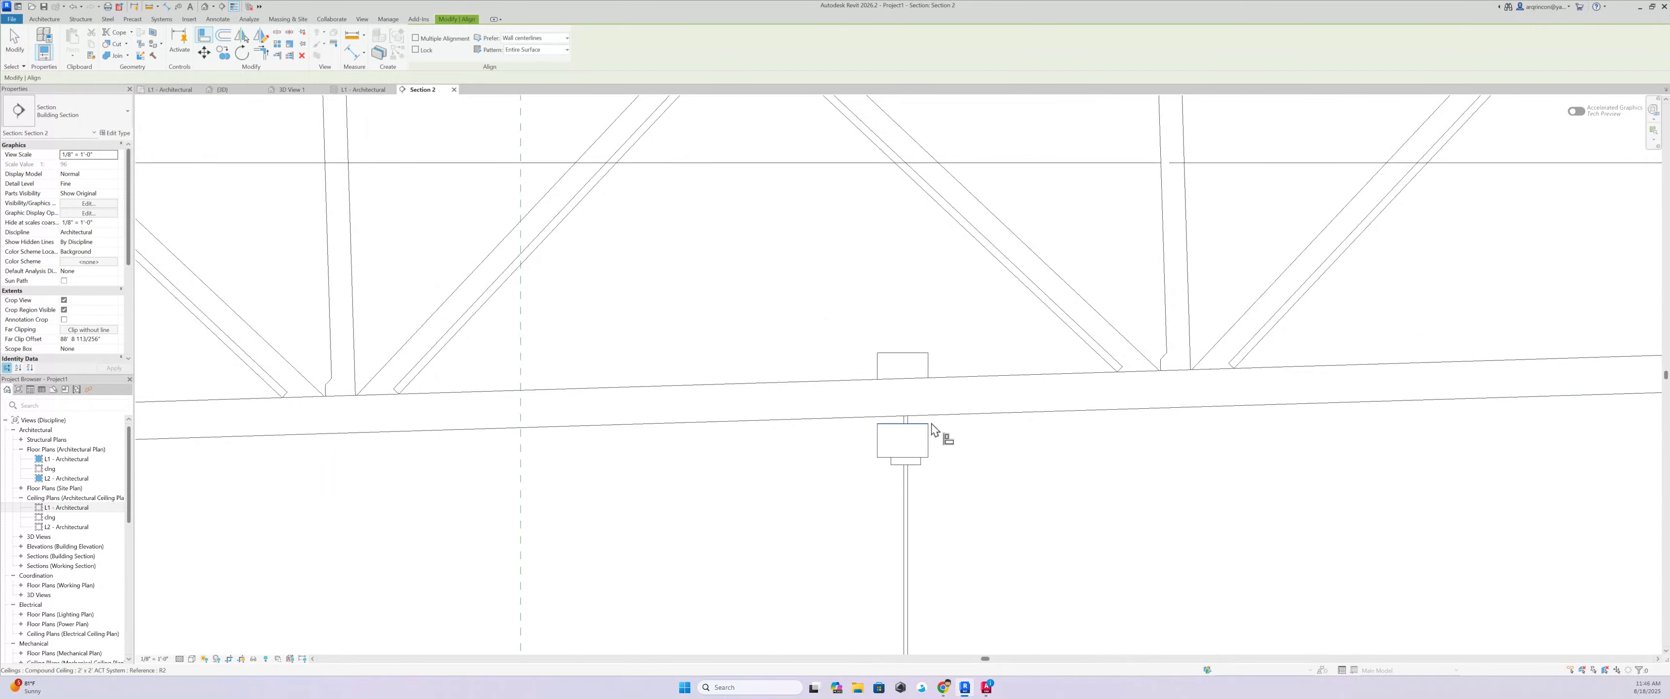
left_click(919, 426)
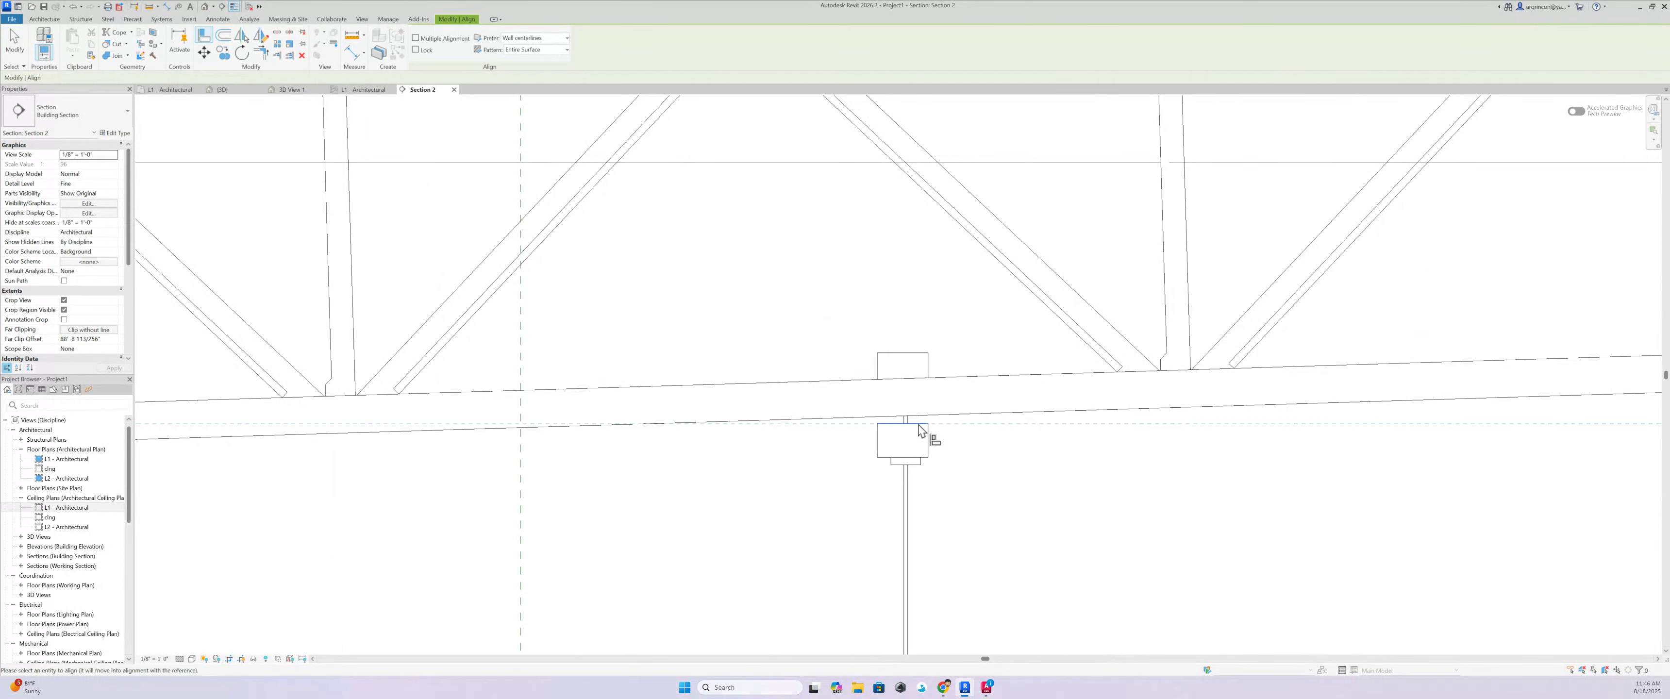
left_click(909, 359)
scroll(919, 361, "down", 6)
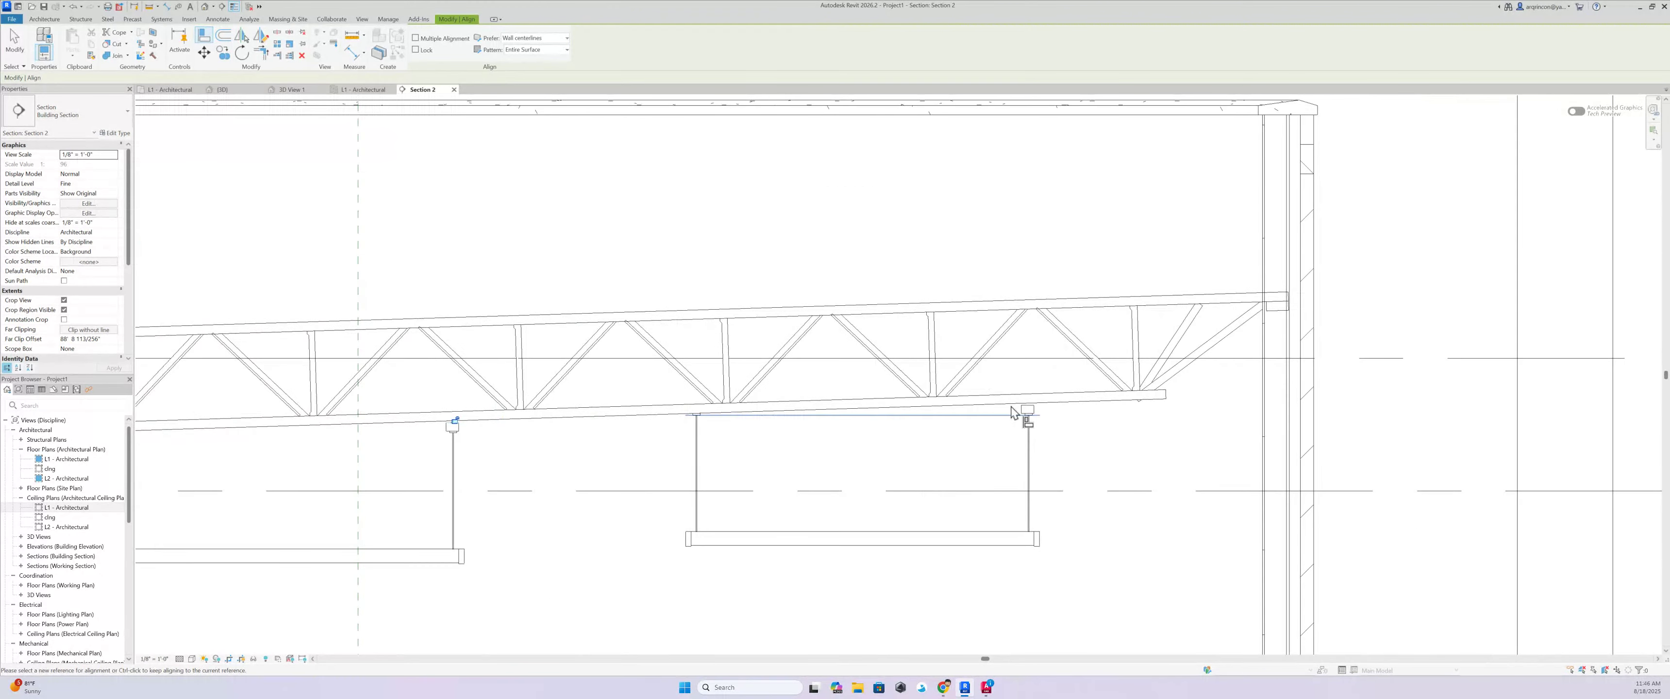
scroll(1013, 413, "down", 6)
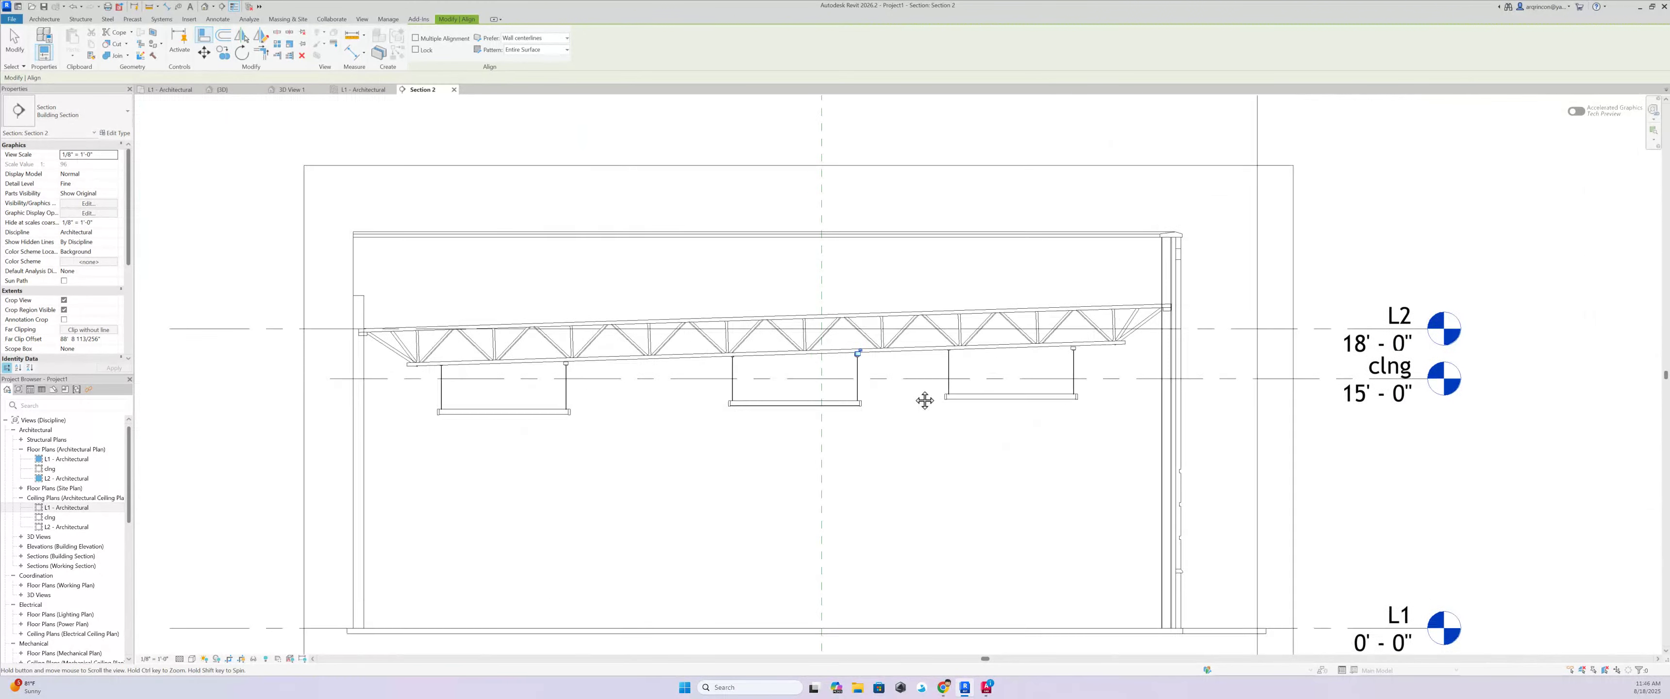
middle_click_drag(924, 400, 930, 398)
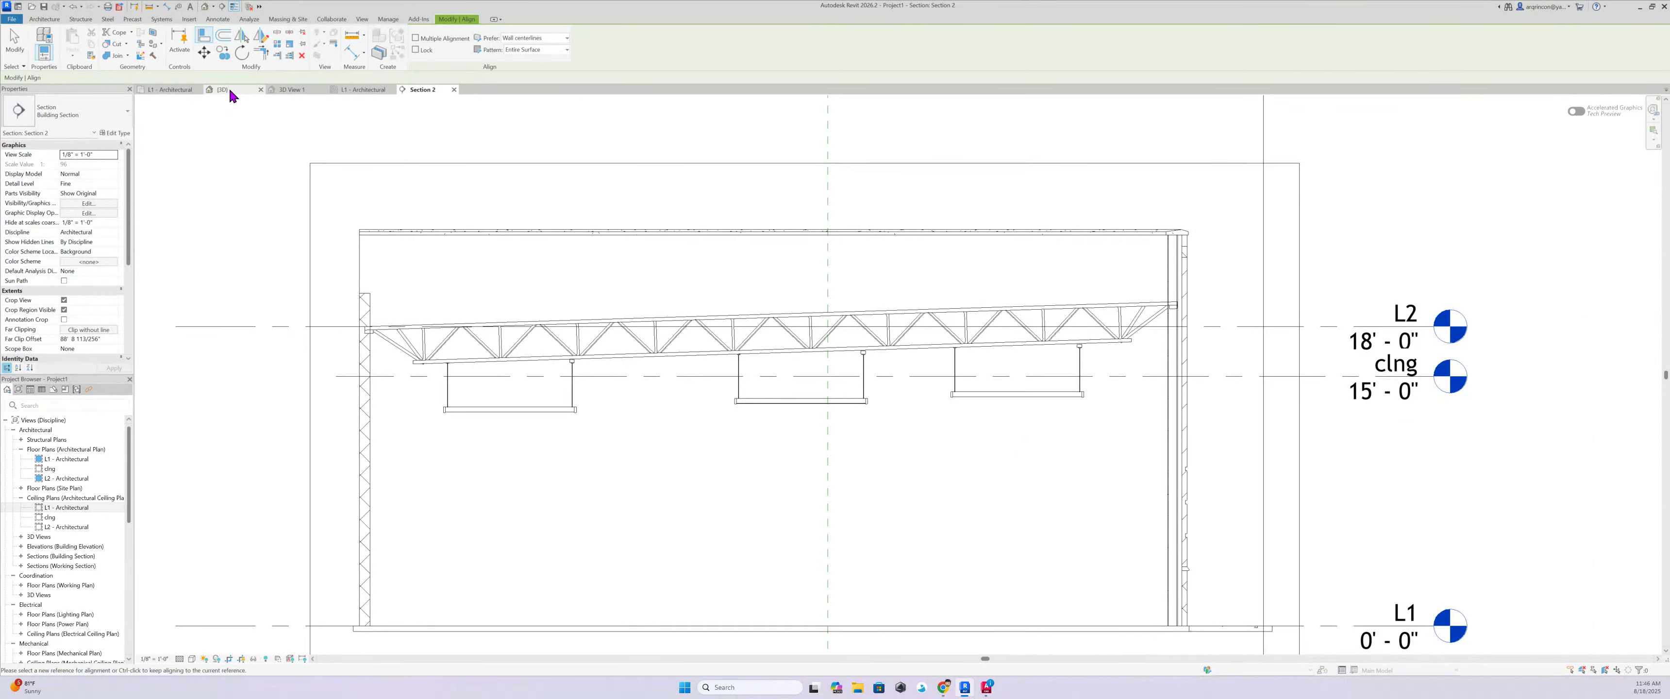
In 3D View 1, enlarge the camera's crop region upward and sideways to take in more joists and pendants
left_click(289, 91)
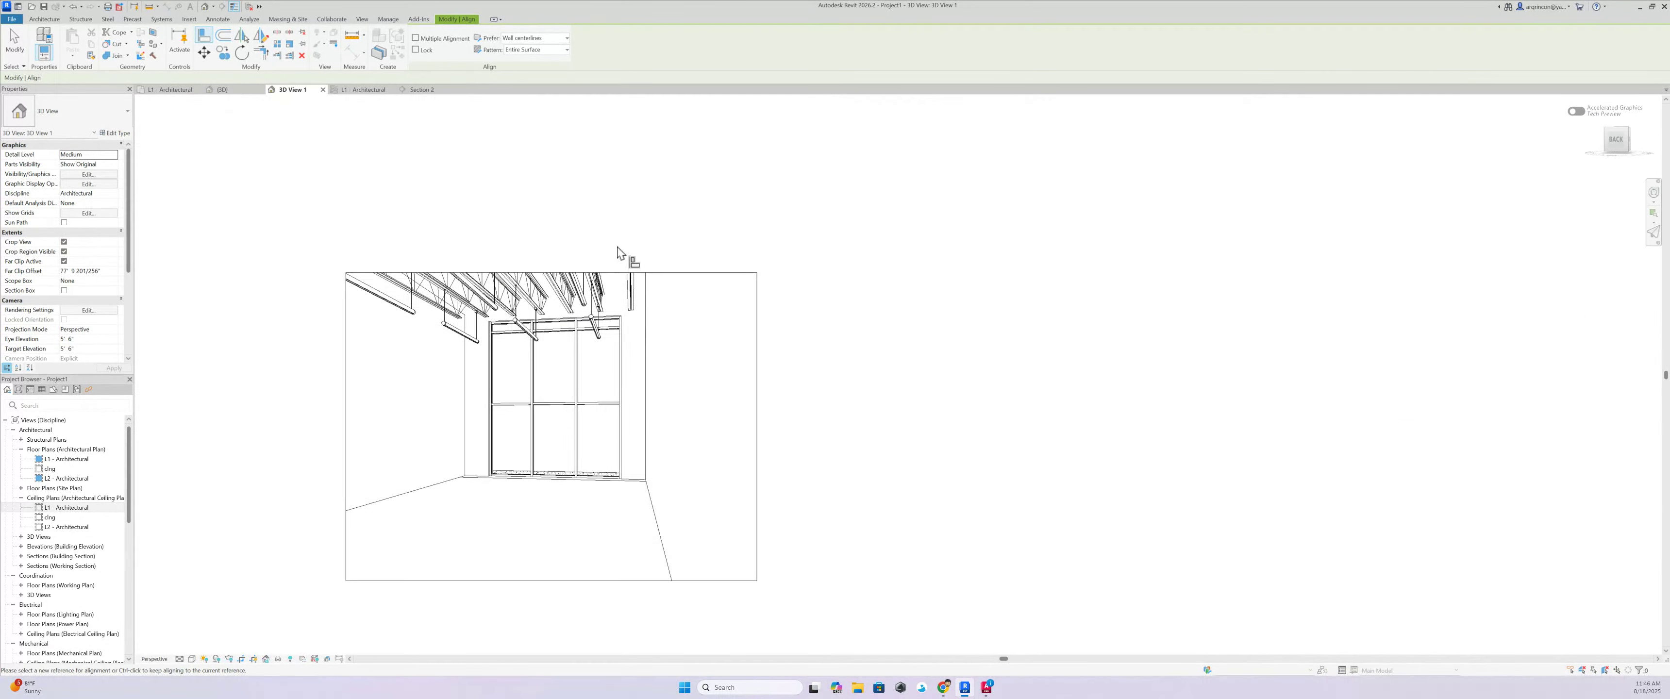
key("Escape")
key("Escape")
left_click(678, 273)
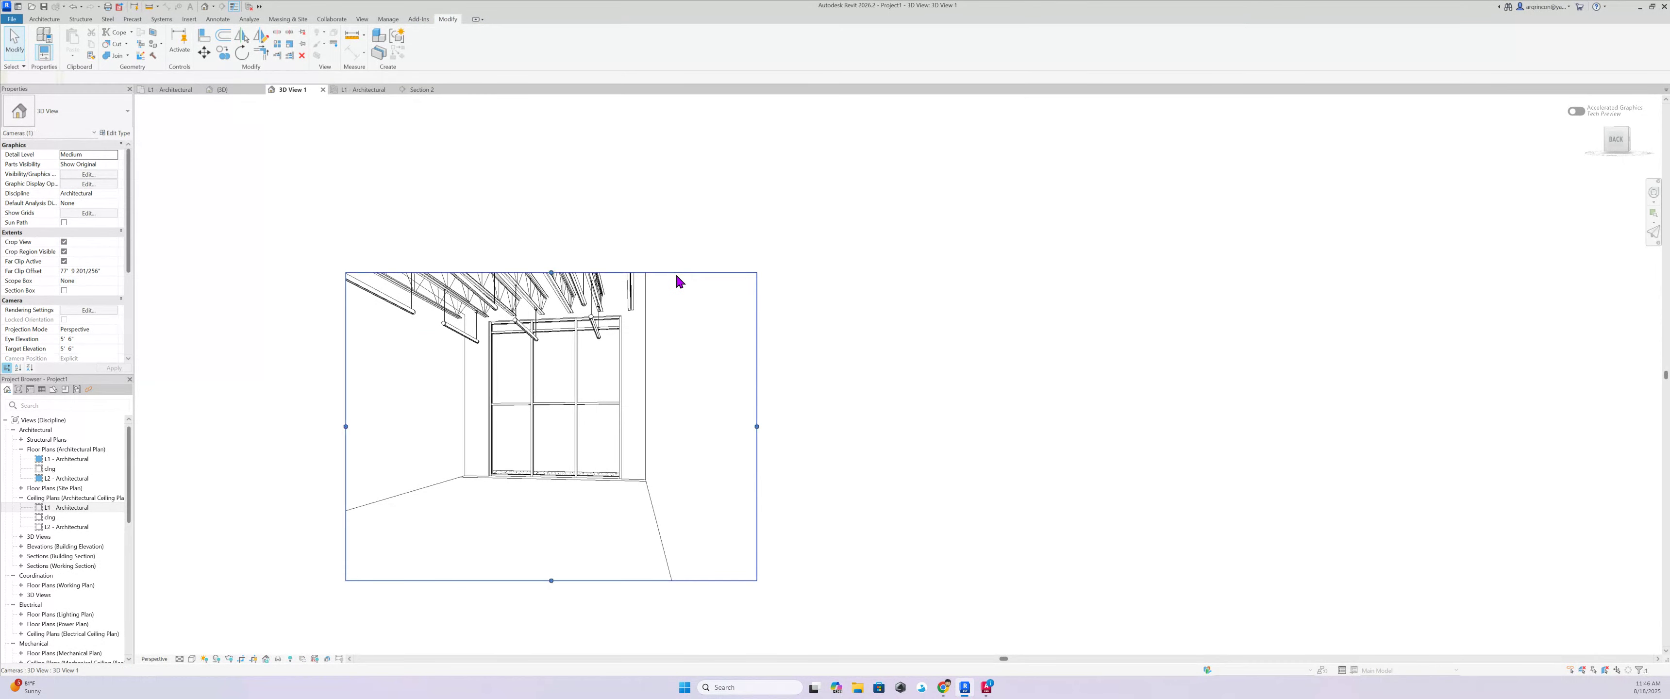
left_click_drag(679, 276, 693, 334)
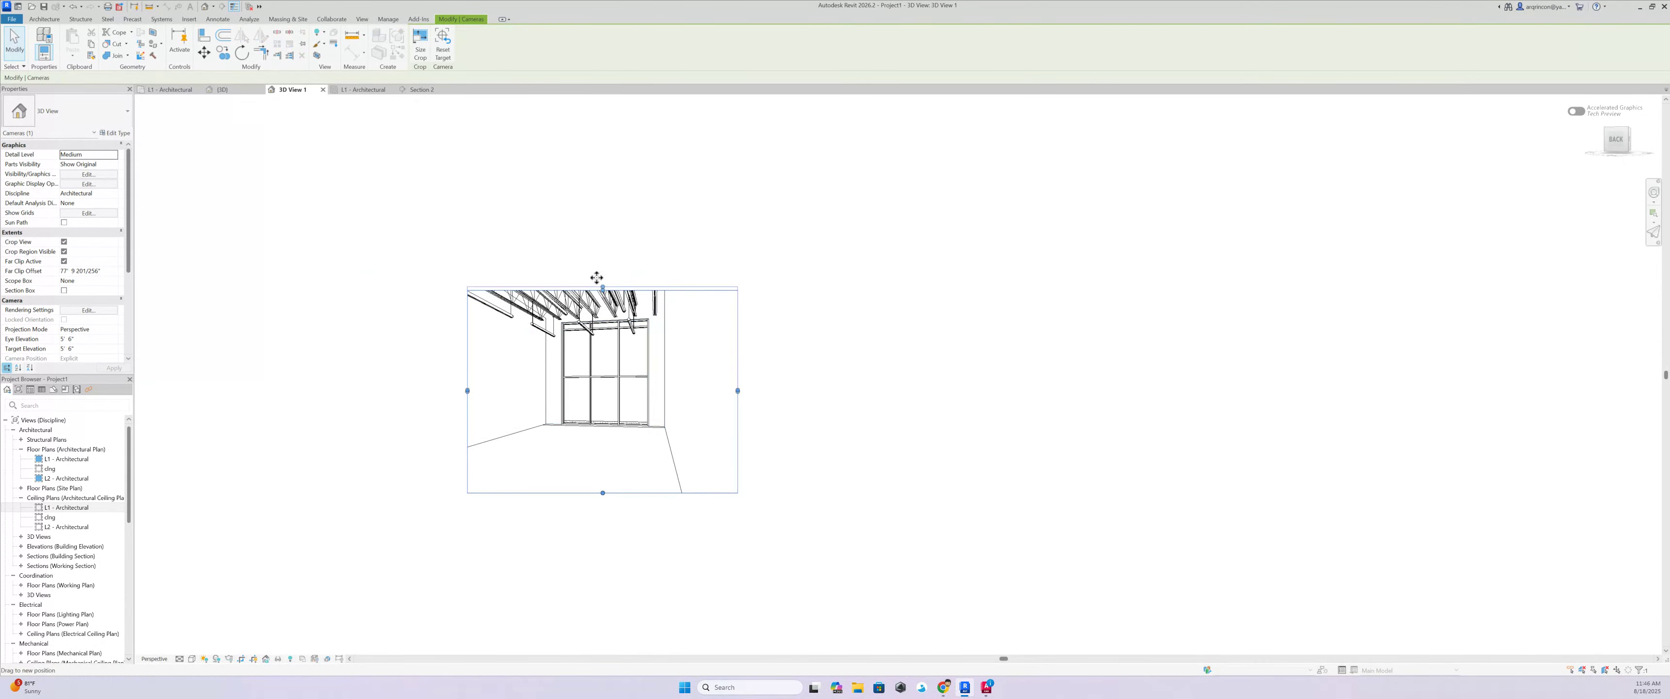
left_click_drag(602, 288, 603, 207)
left_click_drag(468, 350, 278, 443)
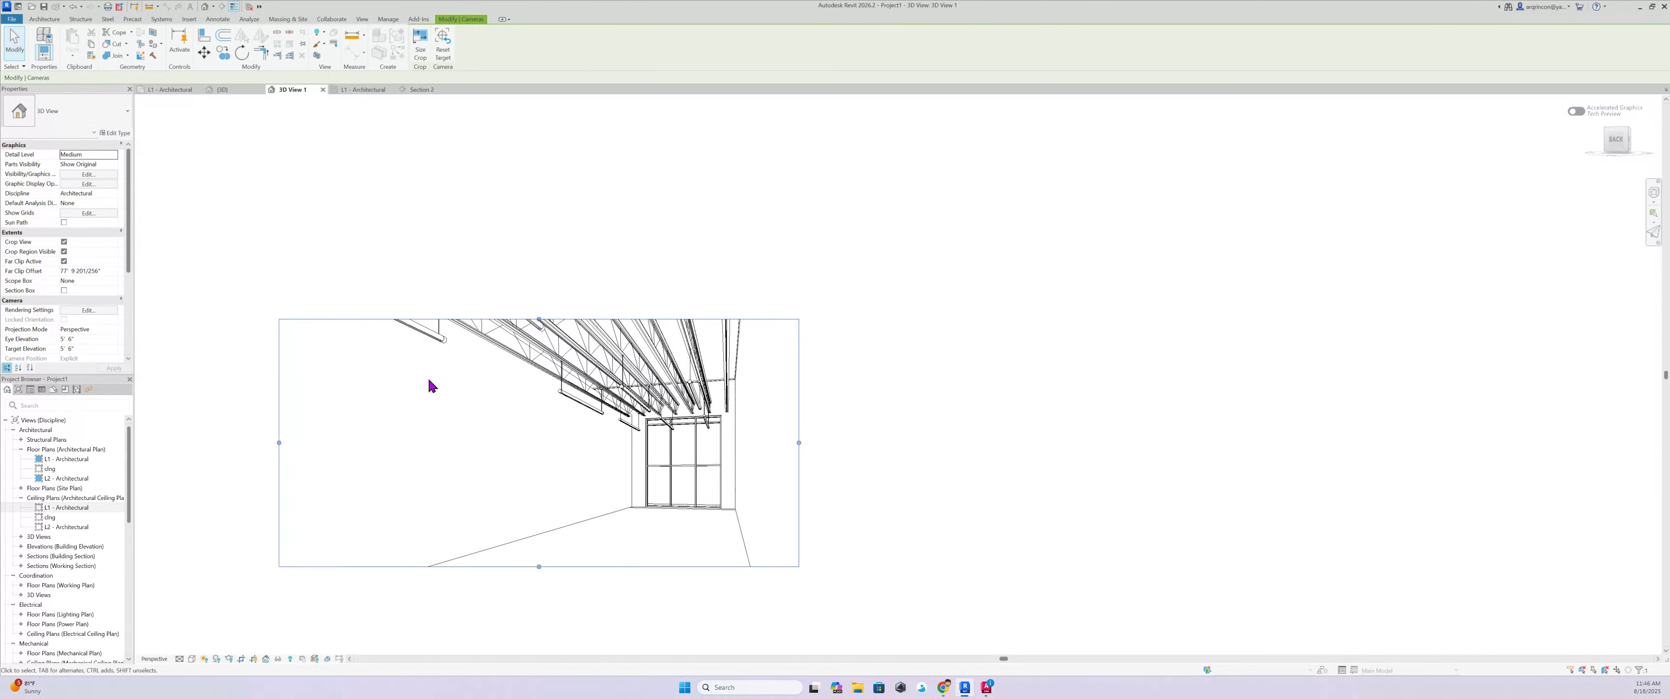
left_click_drag(547, 317, 539, 158)
Trim the camera crop region on its blank-wall side and readjust its upper edge around the joists
scroll(580, 212, "down", 3)
middle_click_drag(630, 268, 710, 412)
scroll(768, 367, "down", 2)
scroll(710, 359, "up", 2)
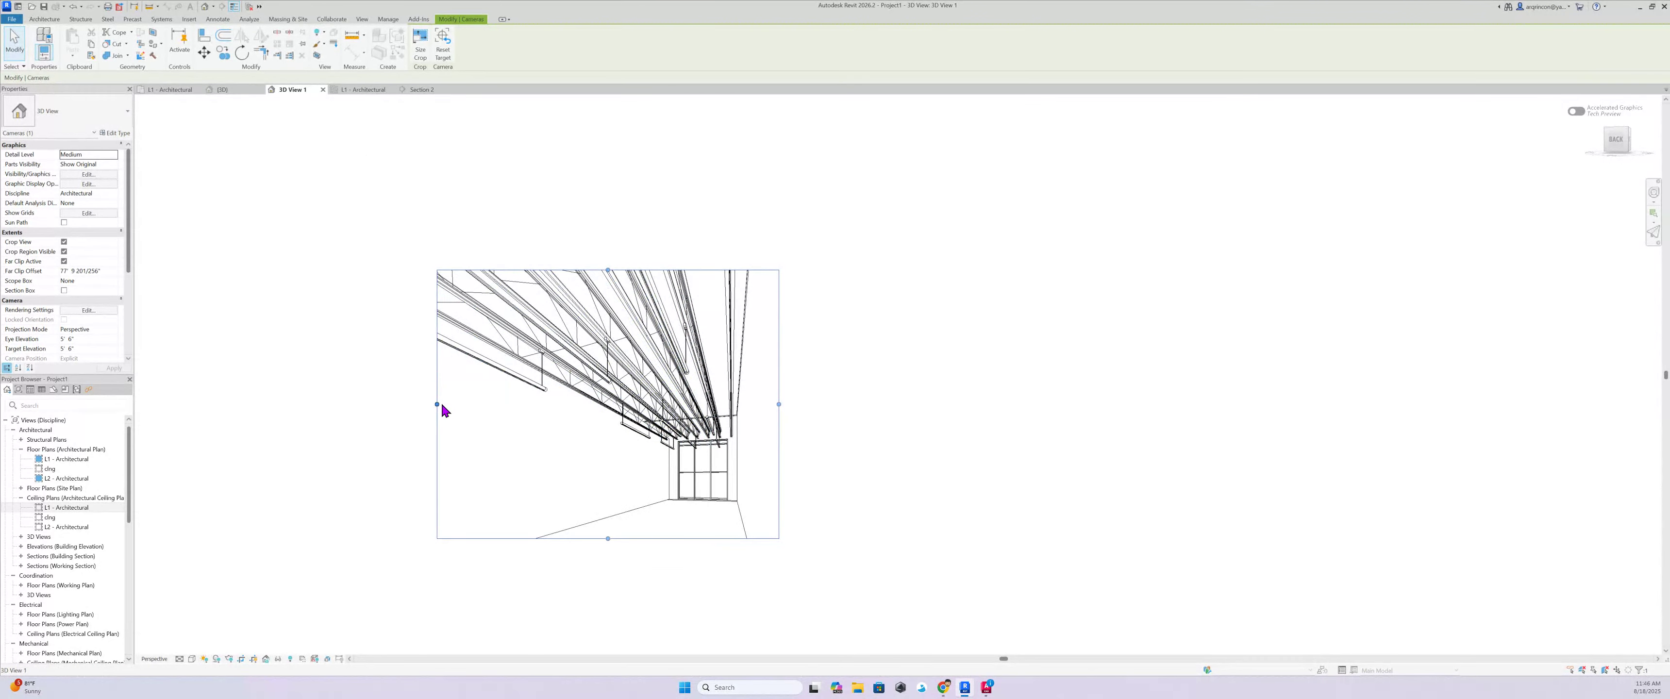
left_click_drag(498, 418, 538, 415)
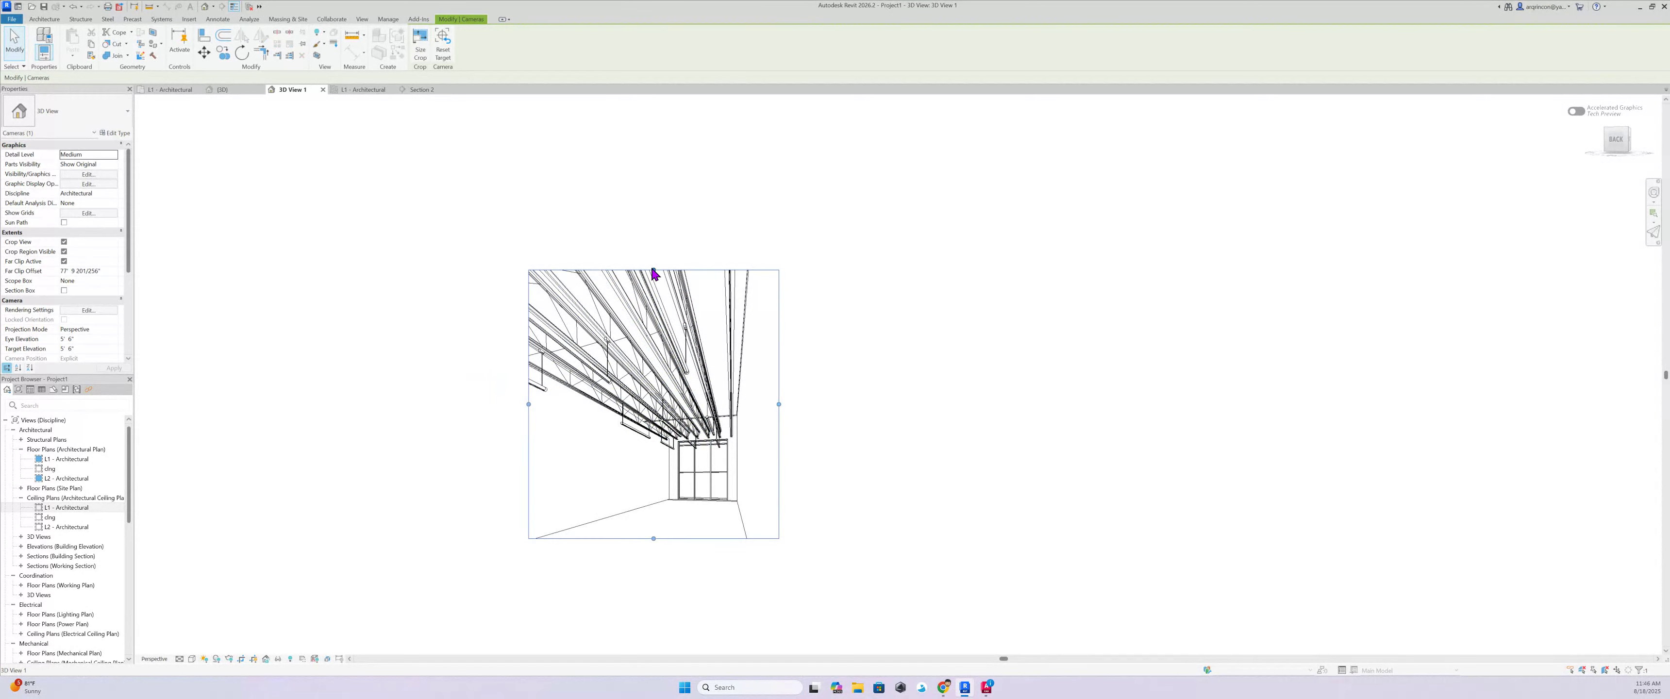
left_click_drag(653, 273, 656, 314)
left_click_drag(673, 353, 653, 328)
scroll(576, 489, "up", 2)
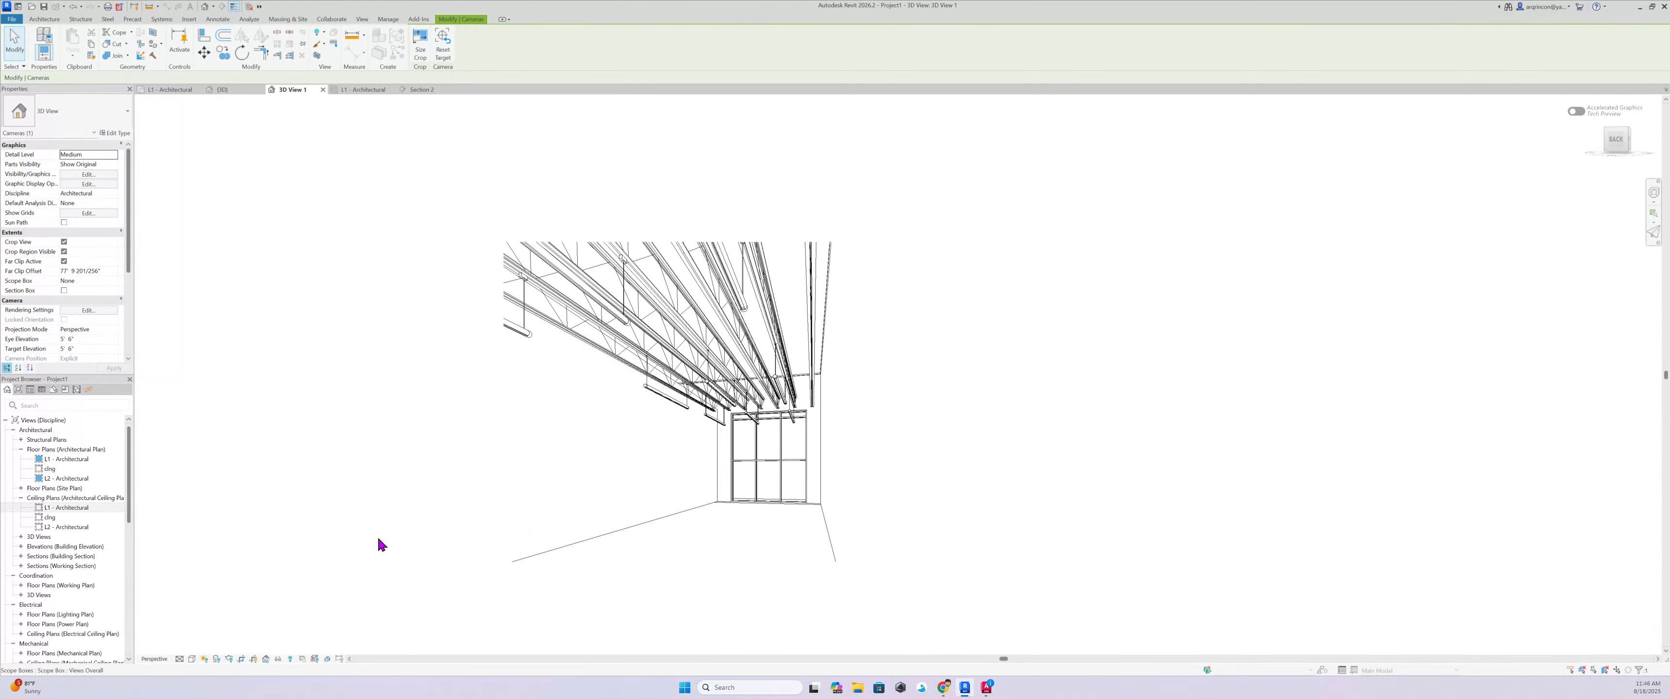
Try the Realistic and Shaded visual styles on the camera view of the pendants
left_click(192, 658)
left_click(202, 649)
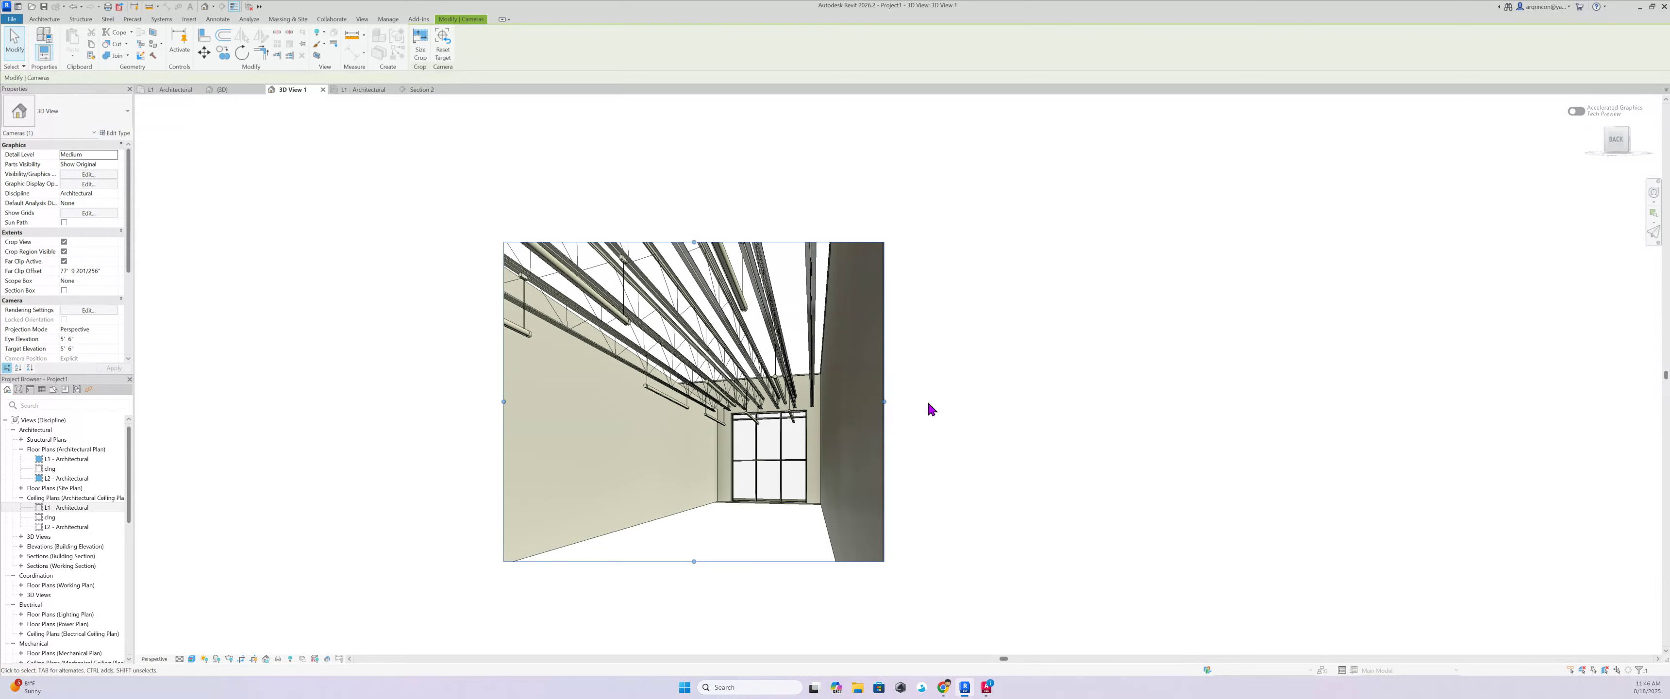
scroll(745, 402, "up", 5)
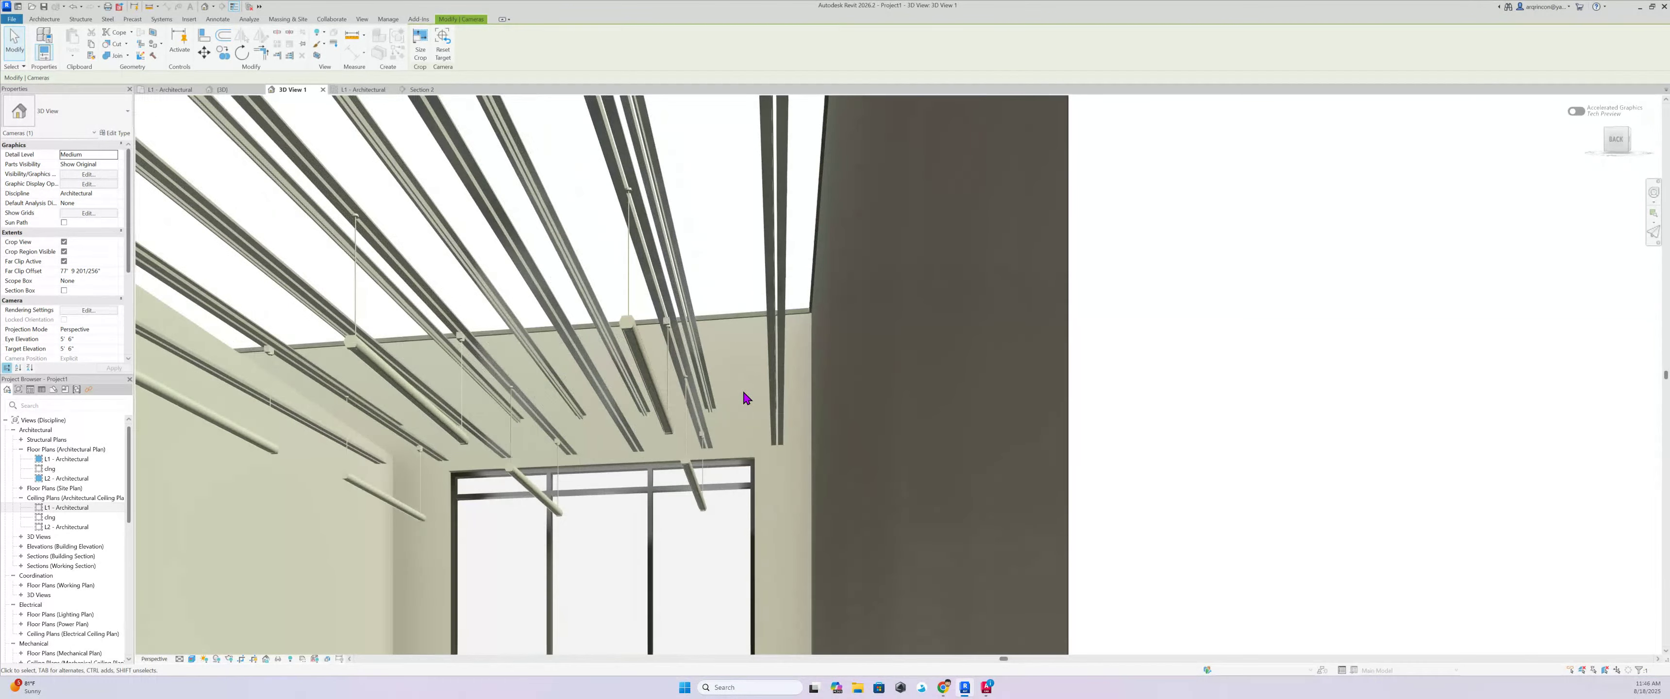
middle_click_drag(745, 398, 835, 367)
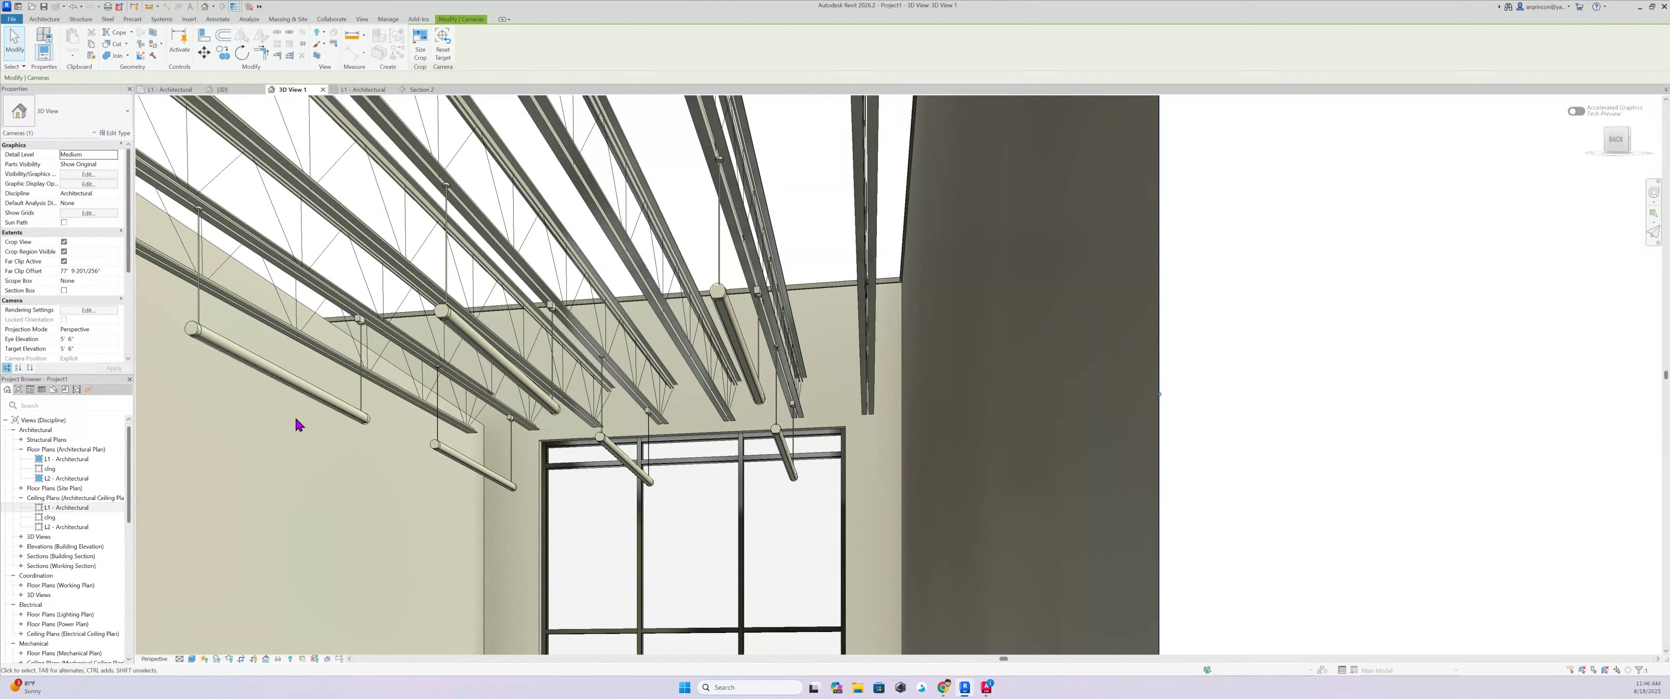
left_click(193, 660)
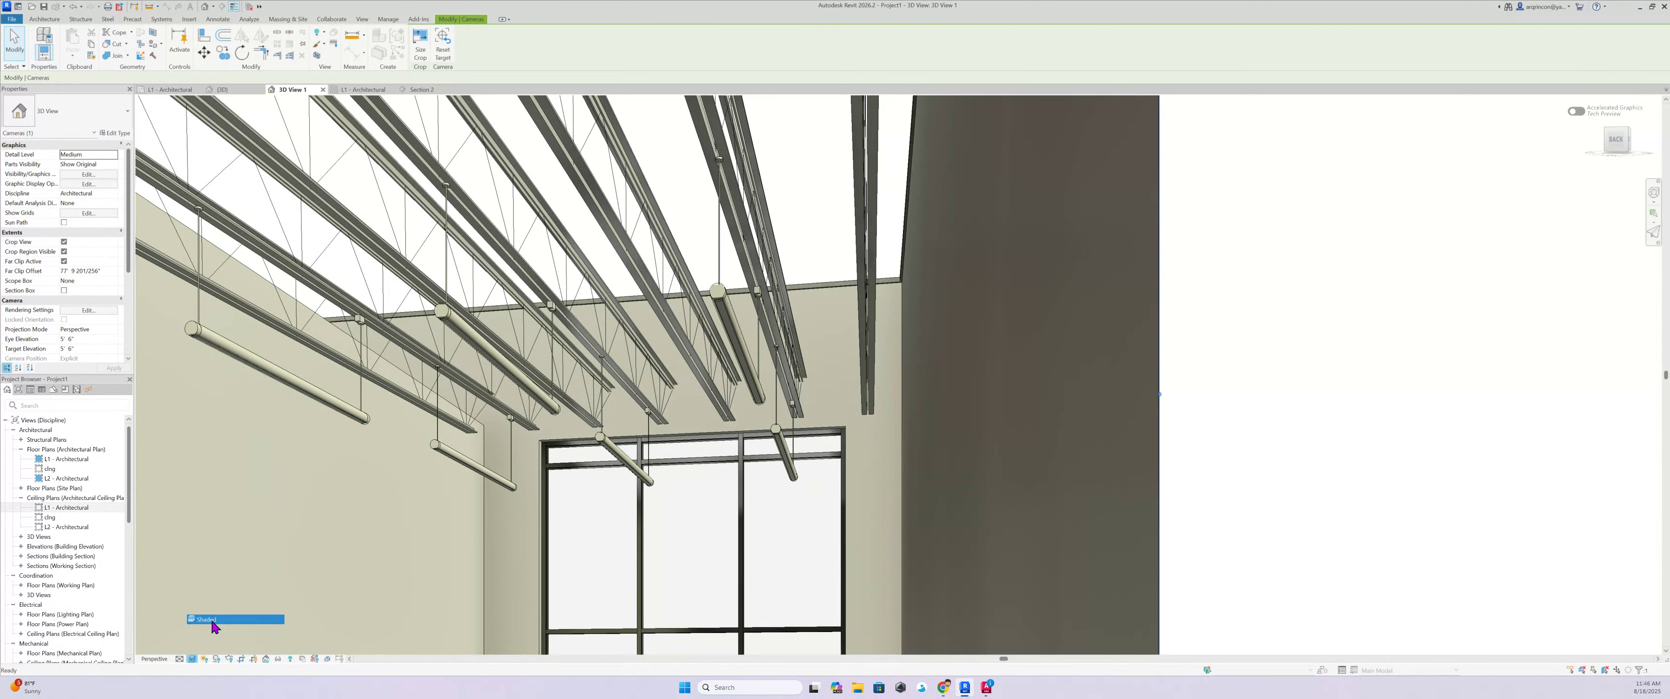
left_click(214, 625)
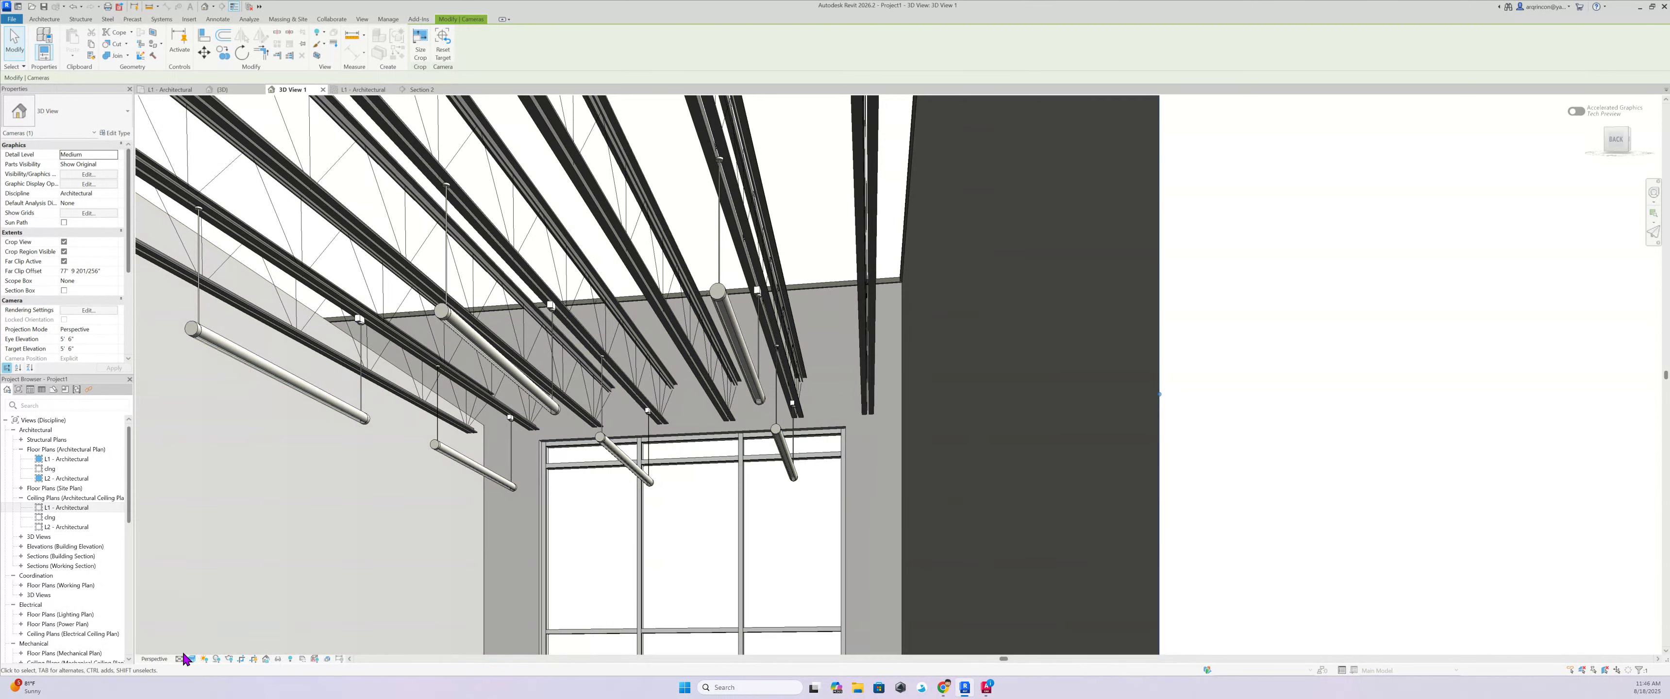
Set the camera view's visual style to Consistent Colors and review the pendants beneath the joists
left_click(192, 659)
left_click(215, 633)
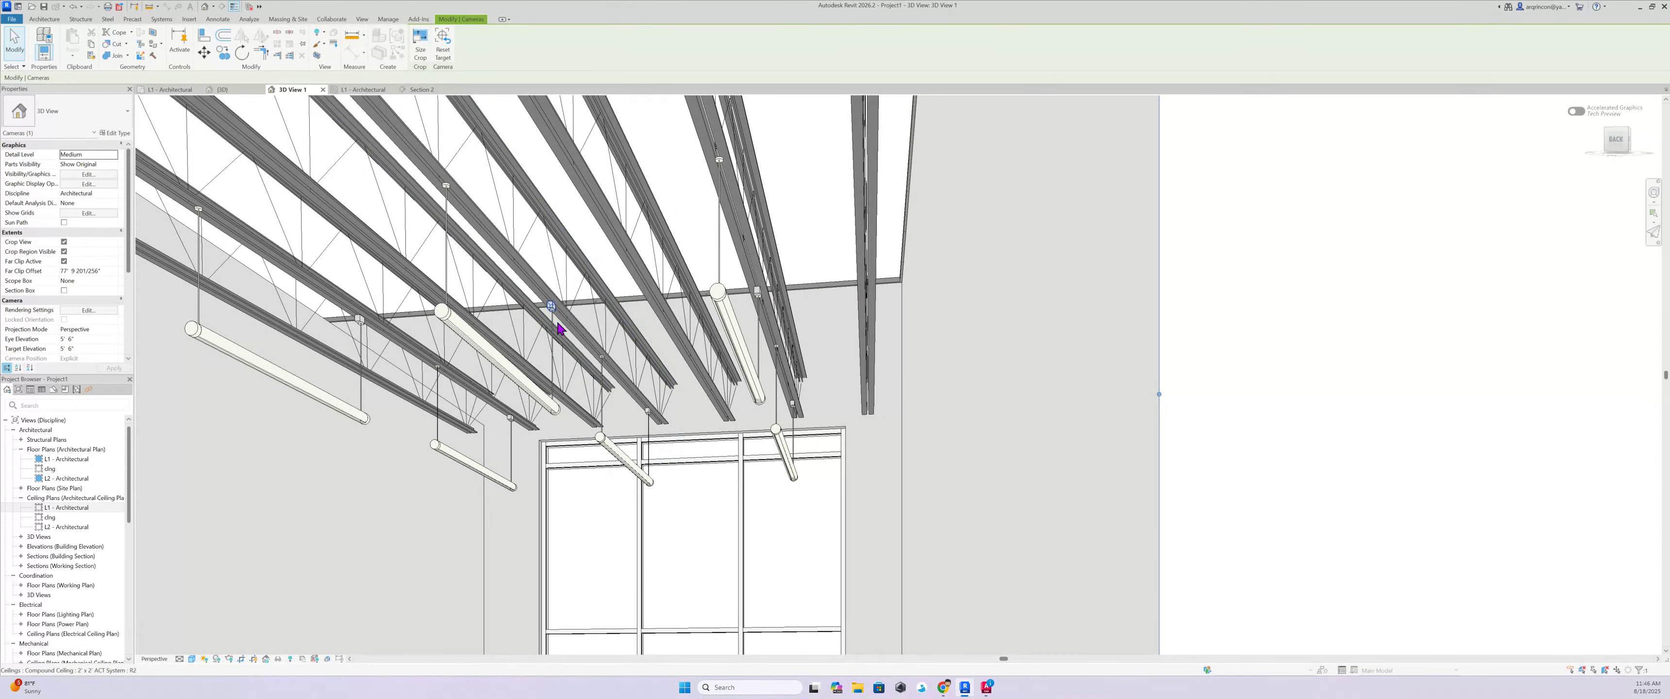
scroll(607, 481, "down", 3)
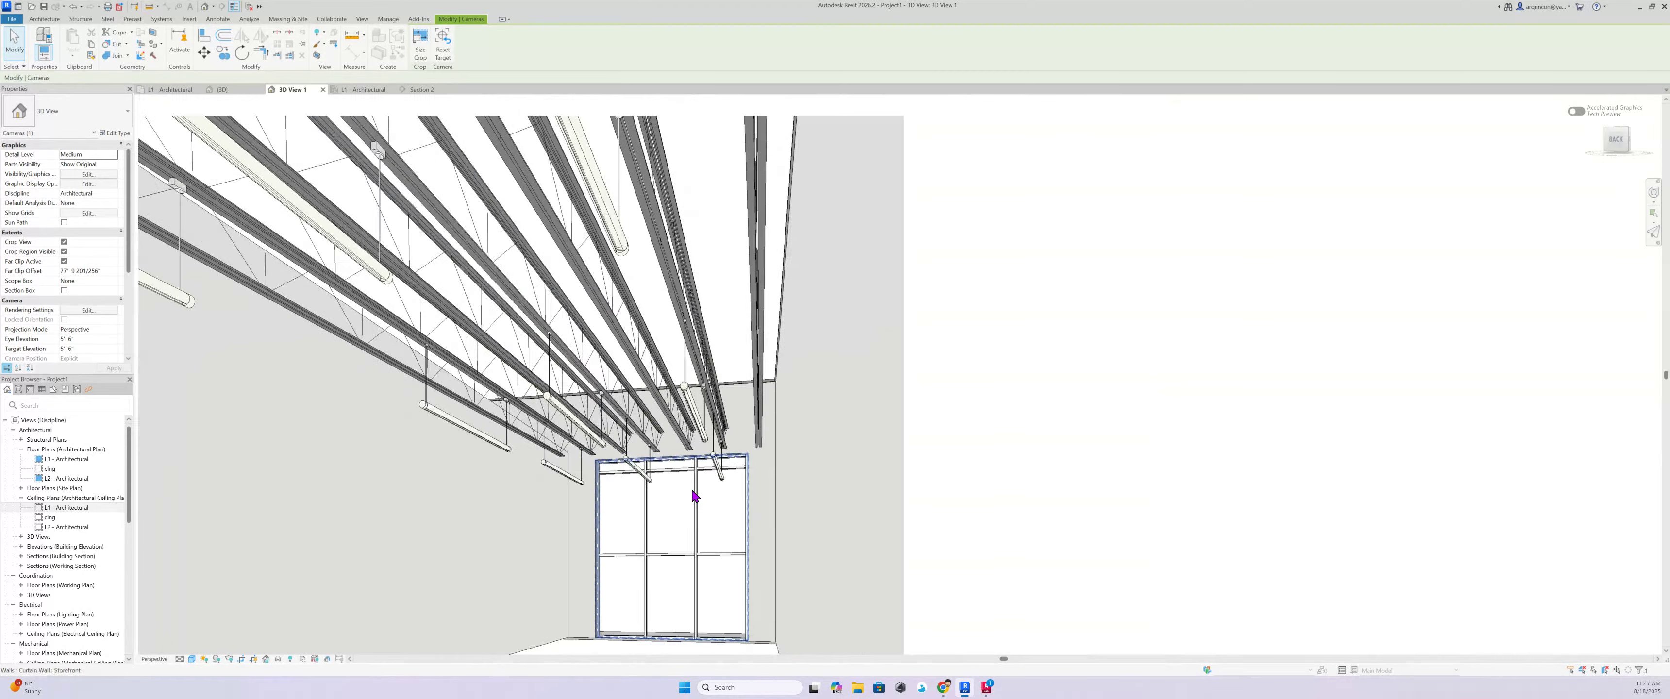
middle_click_drag(709, 474, 740, 374)
middle_click_drag(723, 473, 739, 525)
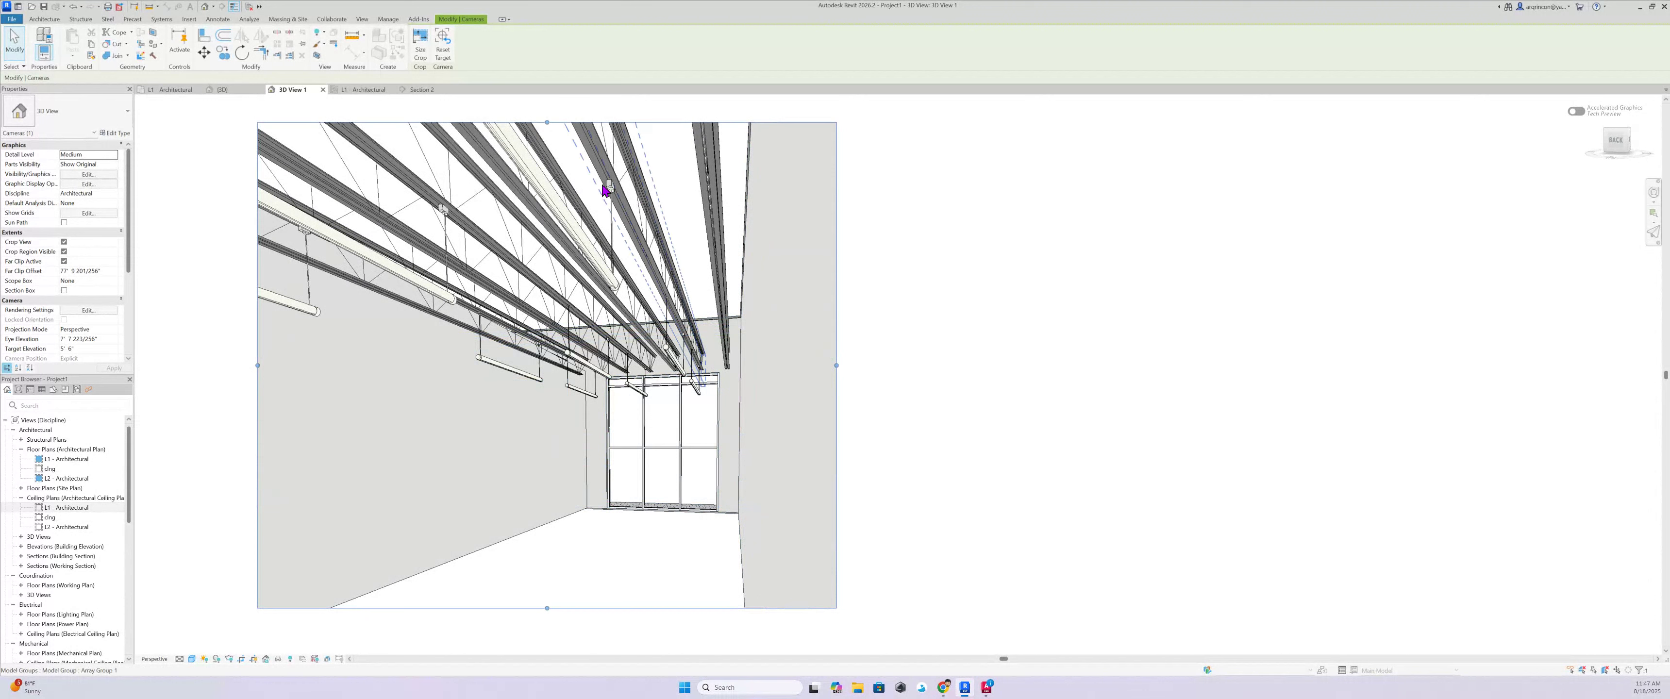